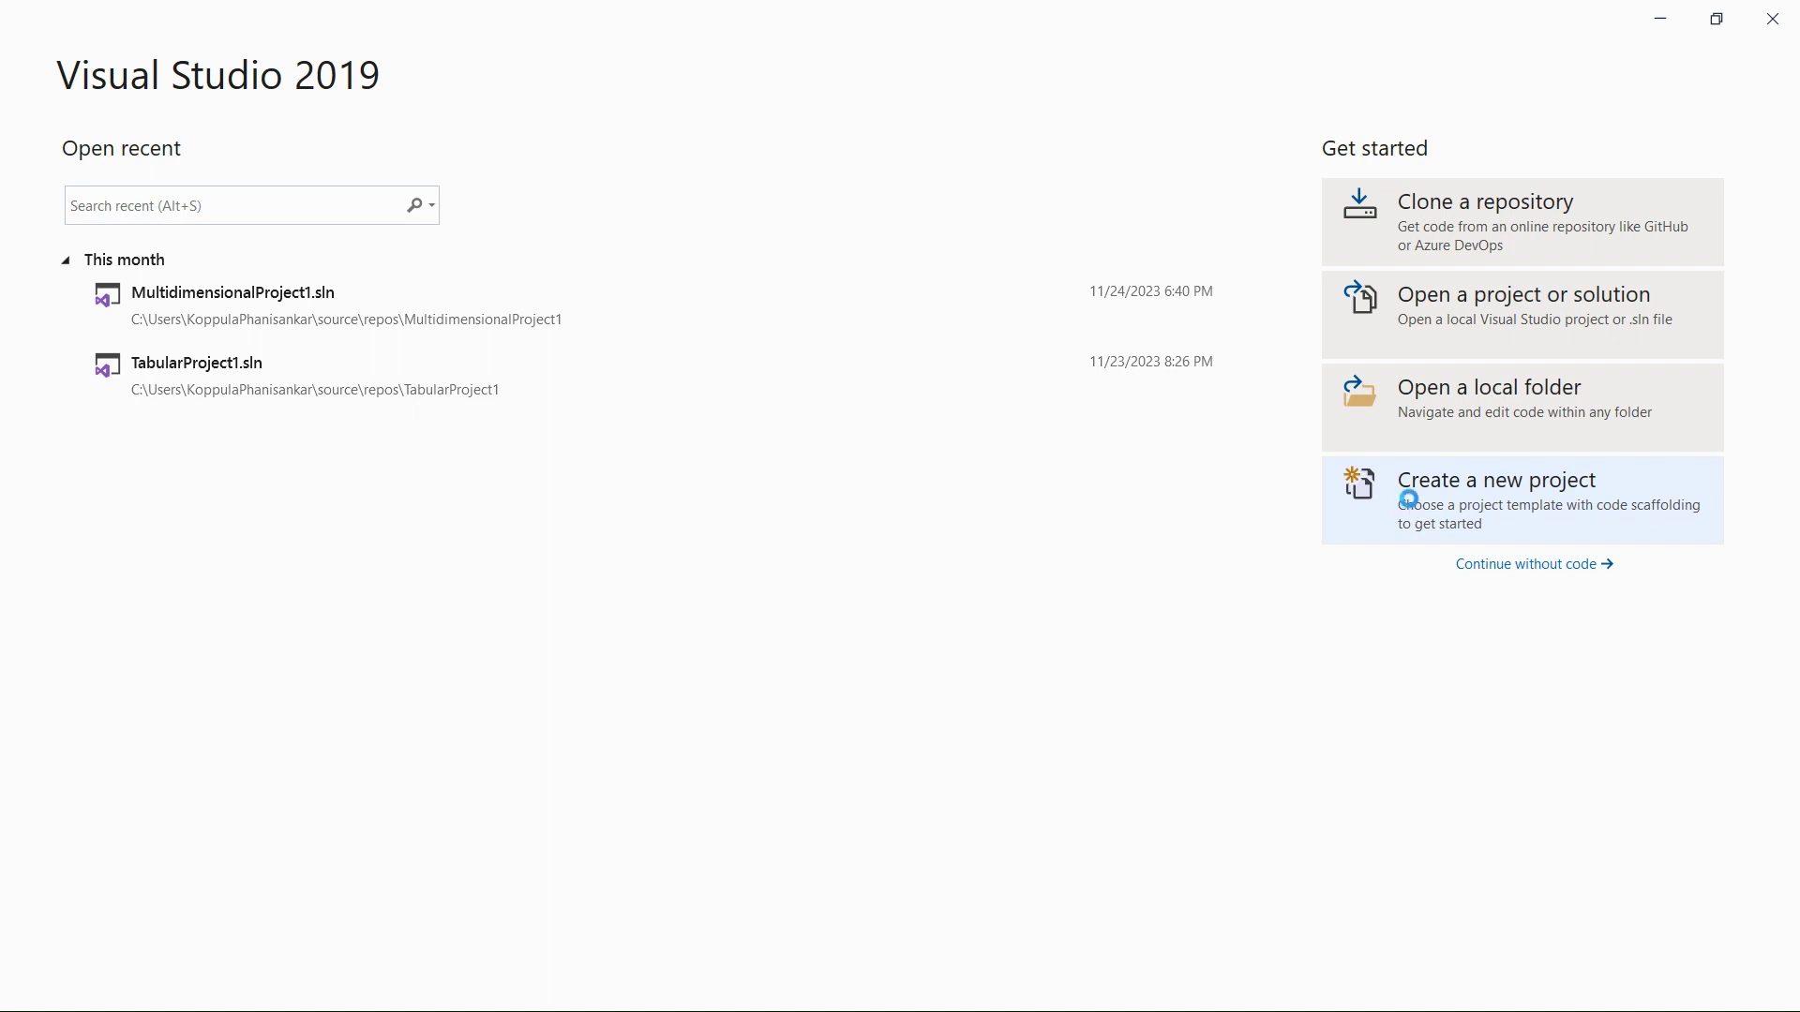
Step: Start a new project from the Analysis Services Multidimensional and Data Mining Project template
click(1406, 507)
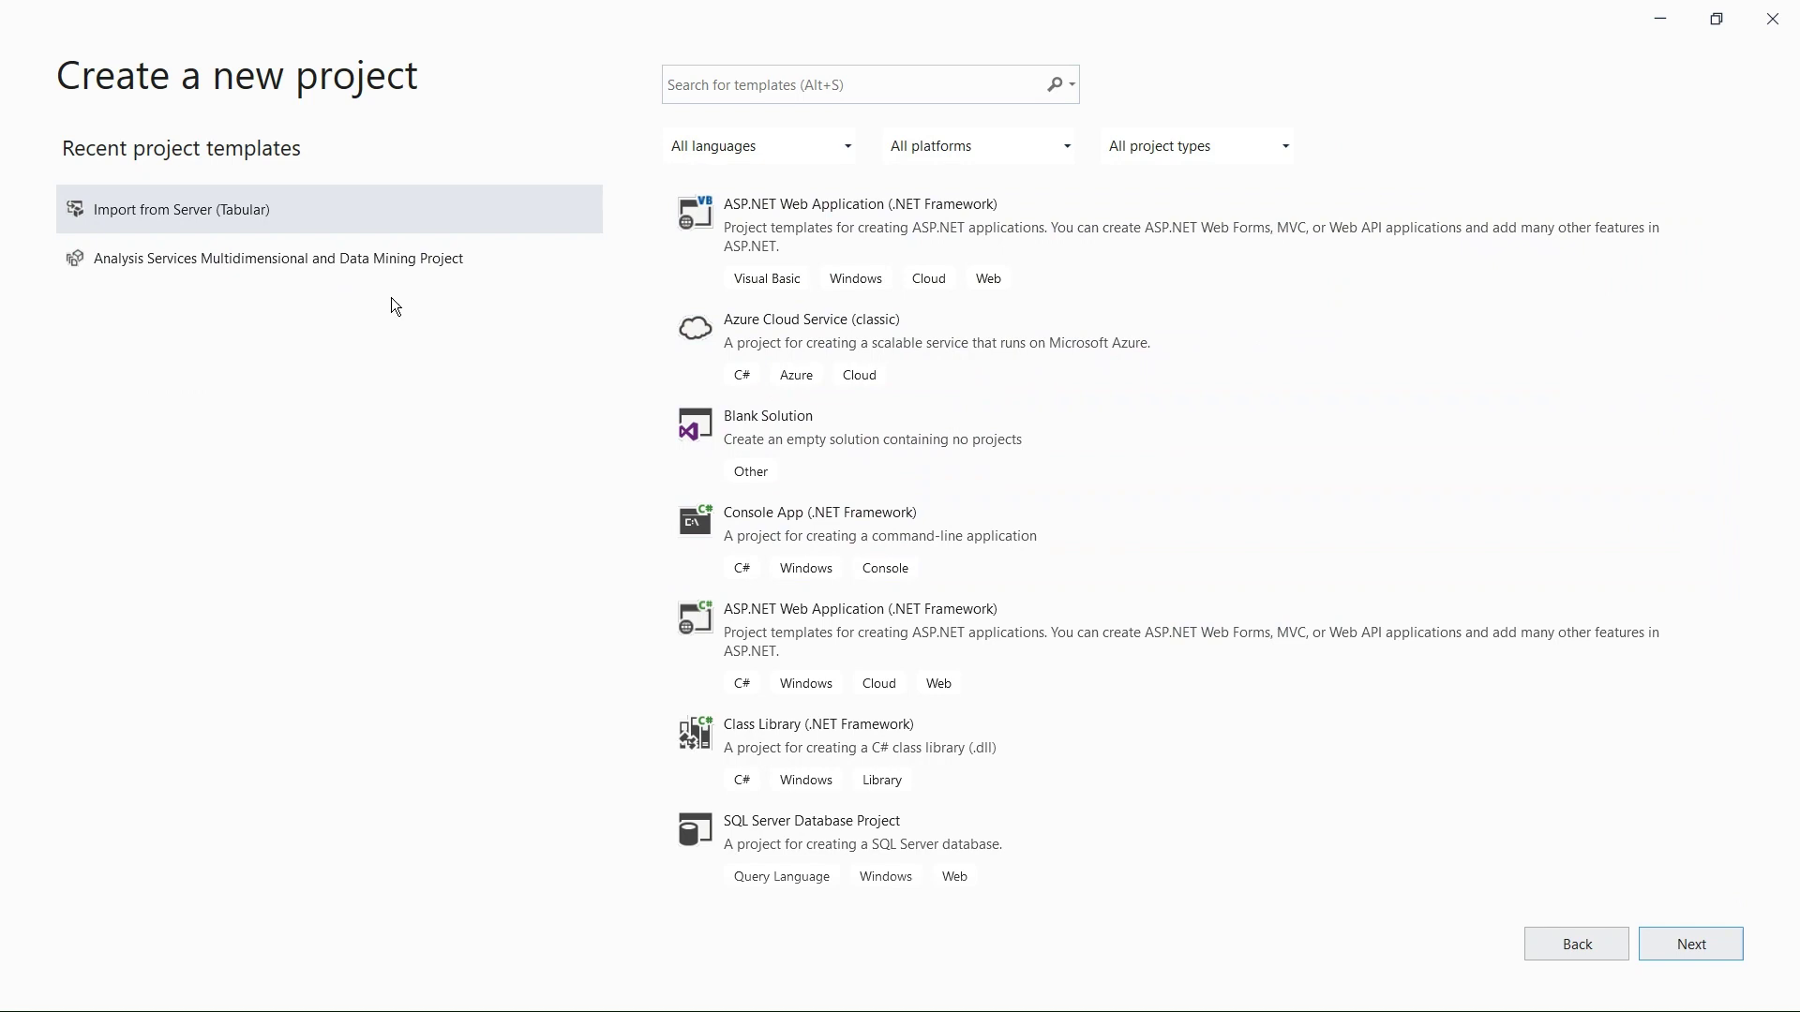
click(278, 267)
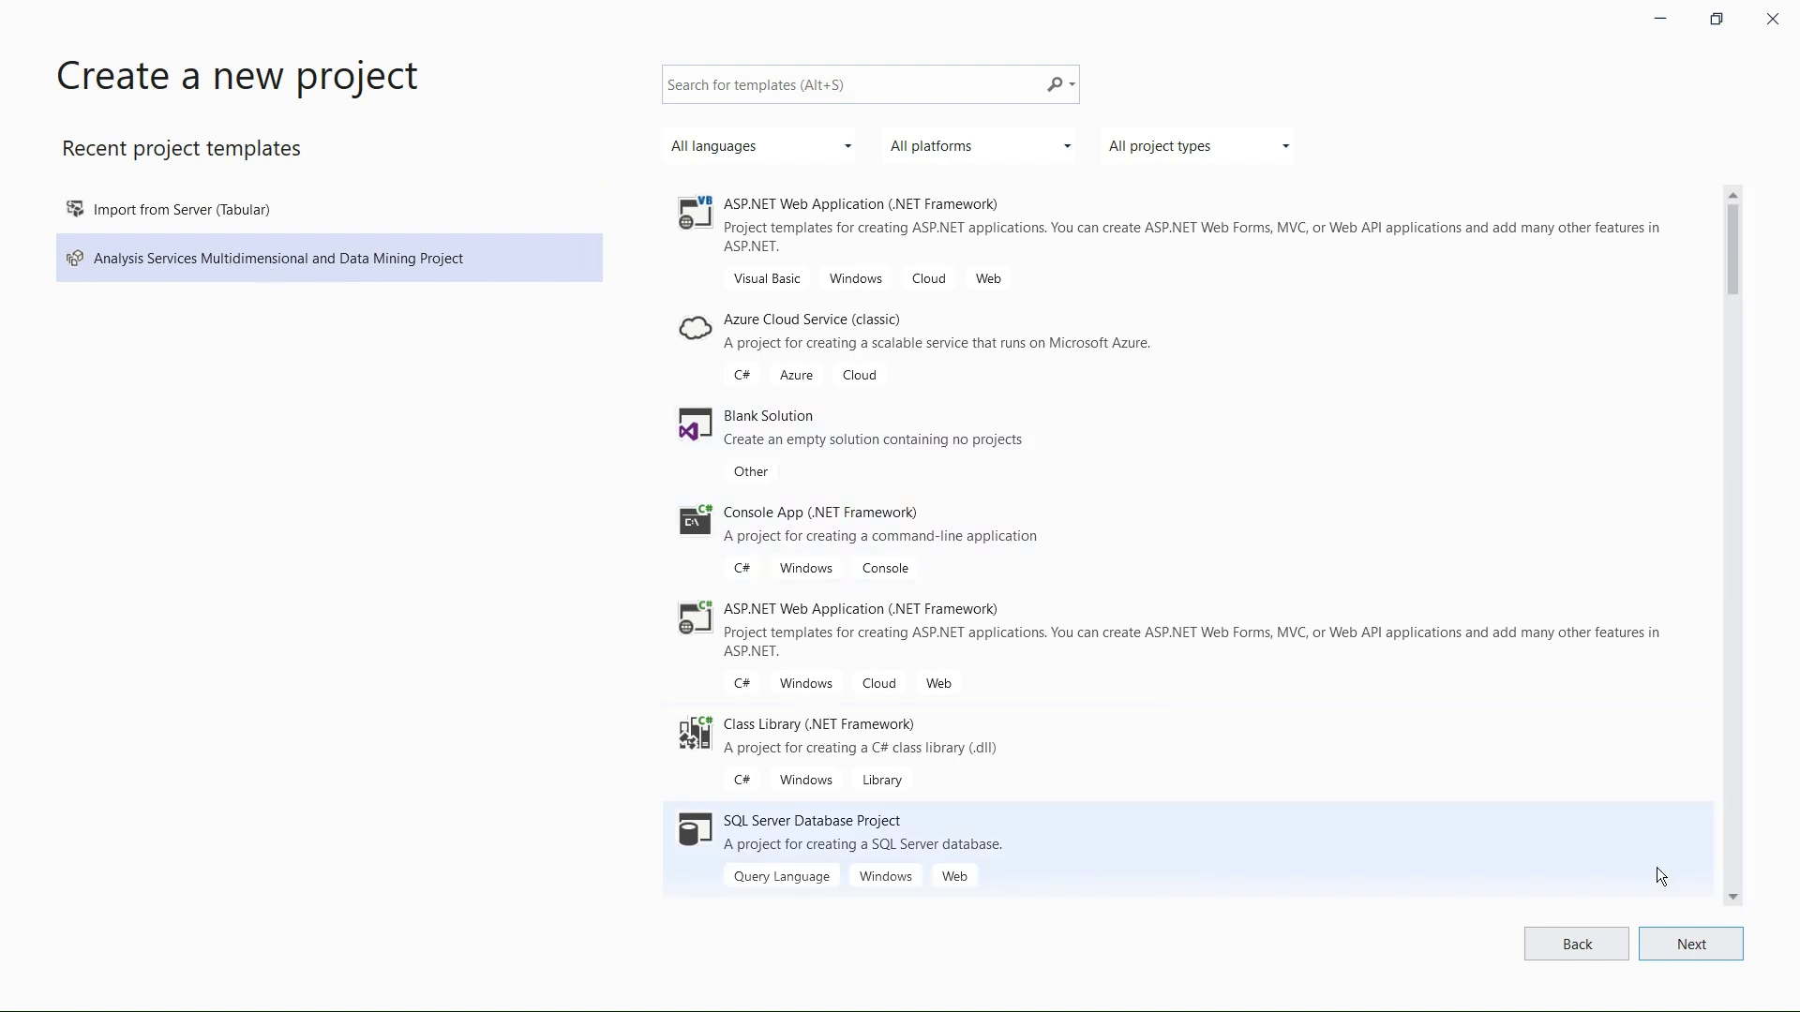
click(1693, 944)
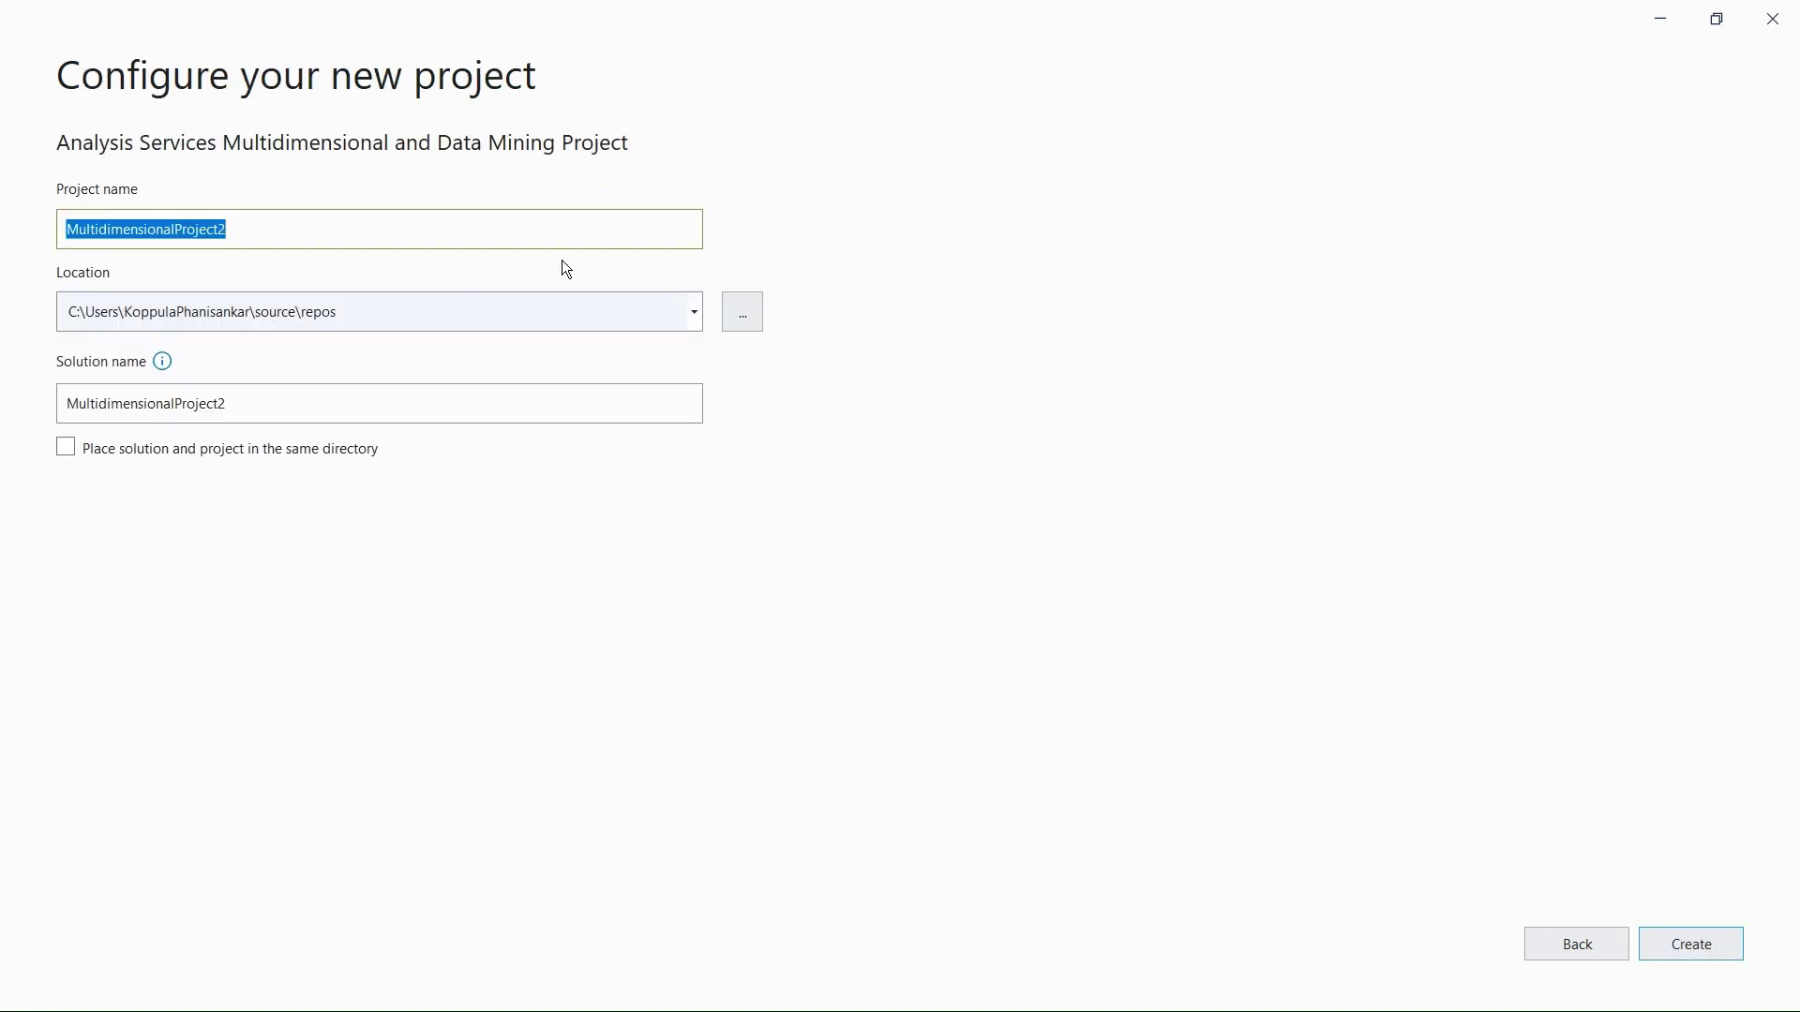
Step: Name the new project TimeDimension and create it in the default location
click(342, 228)
double_click(341, 228)
key(BackSpace)
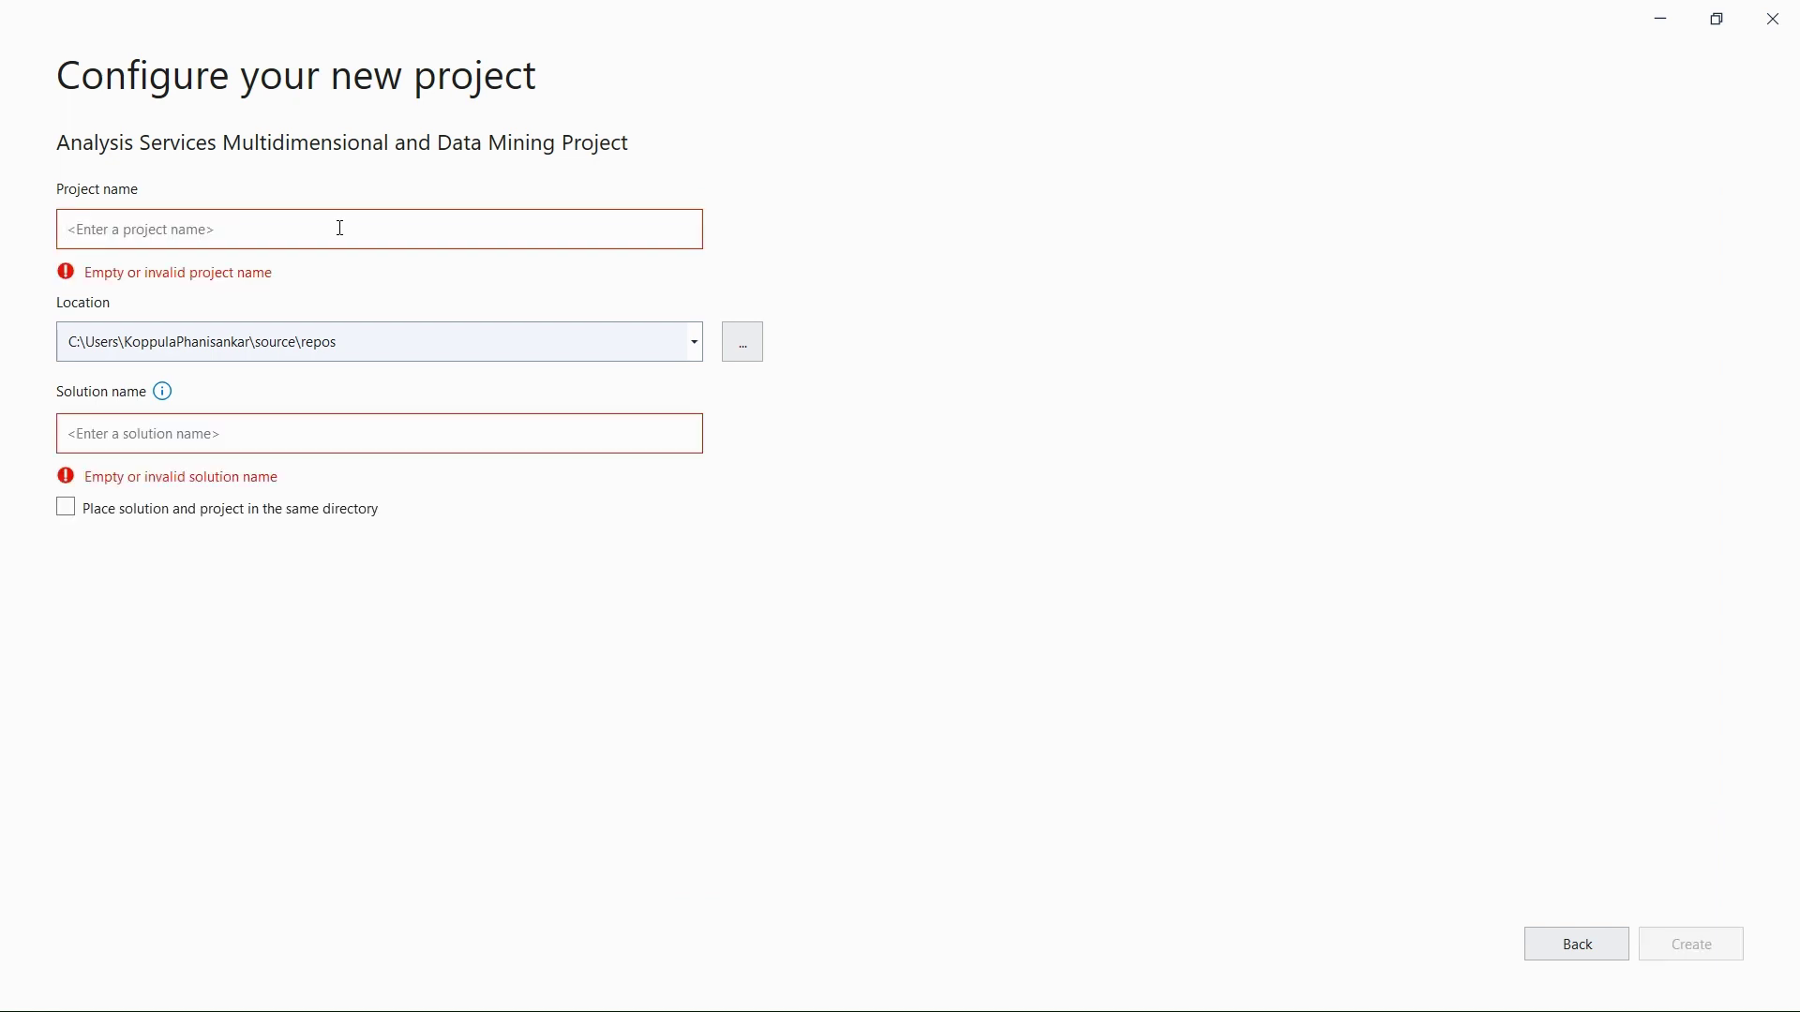
text(T)
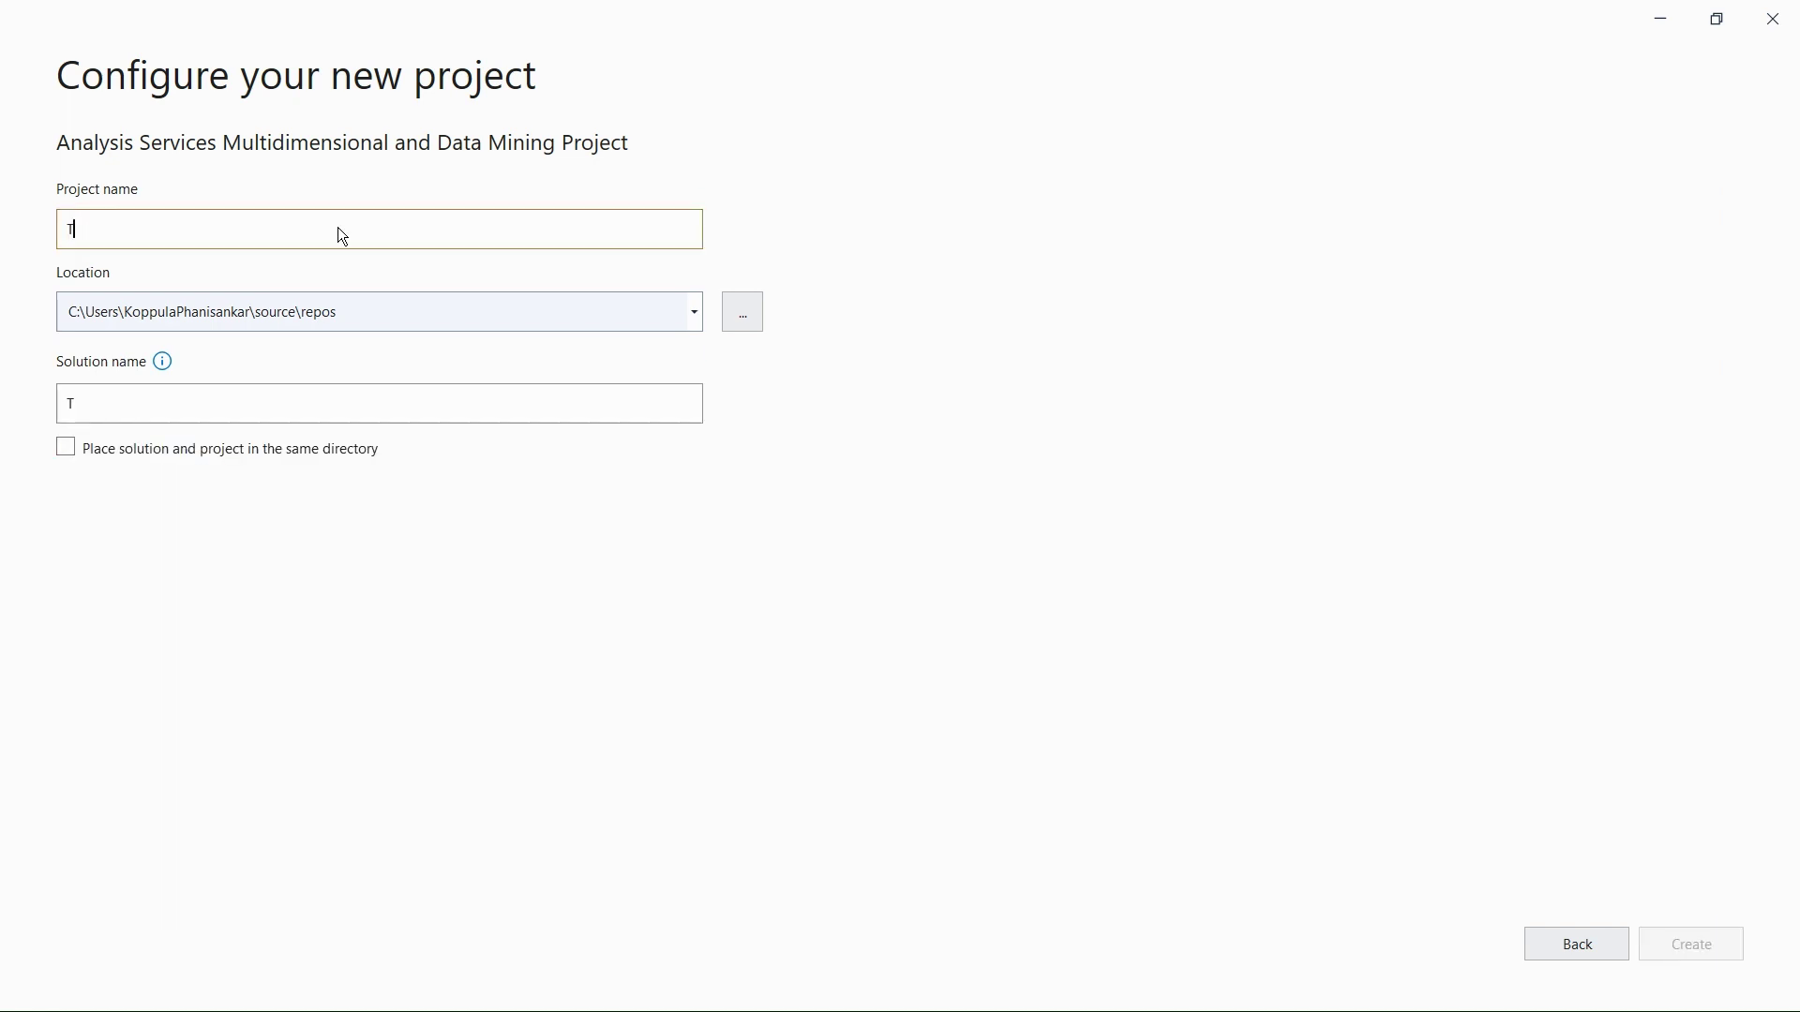
text(imeDimension)
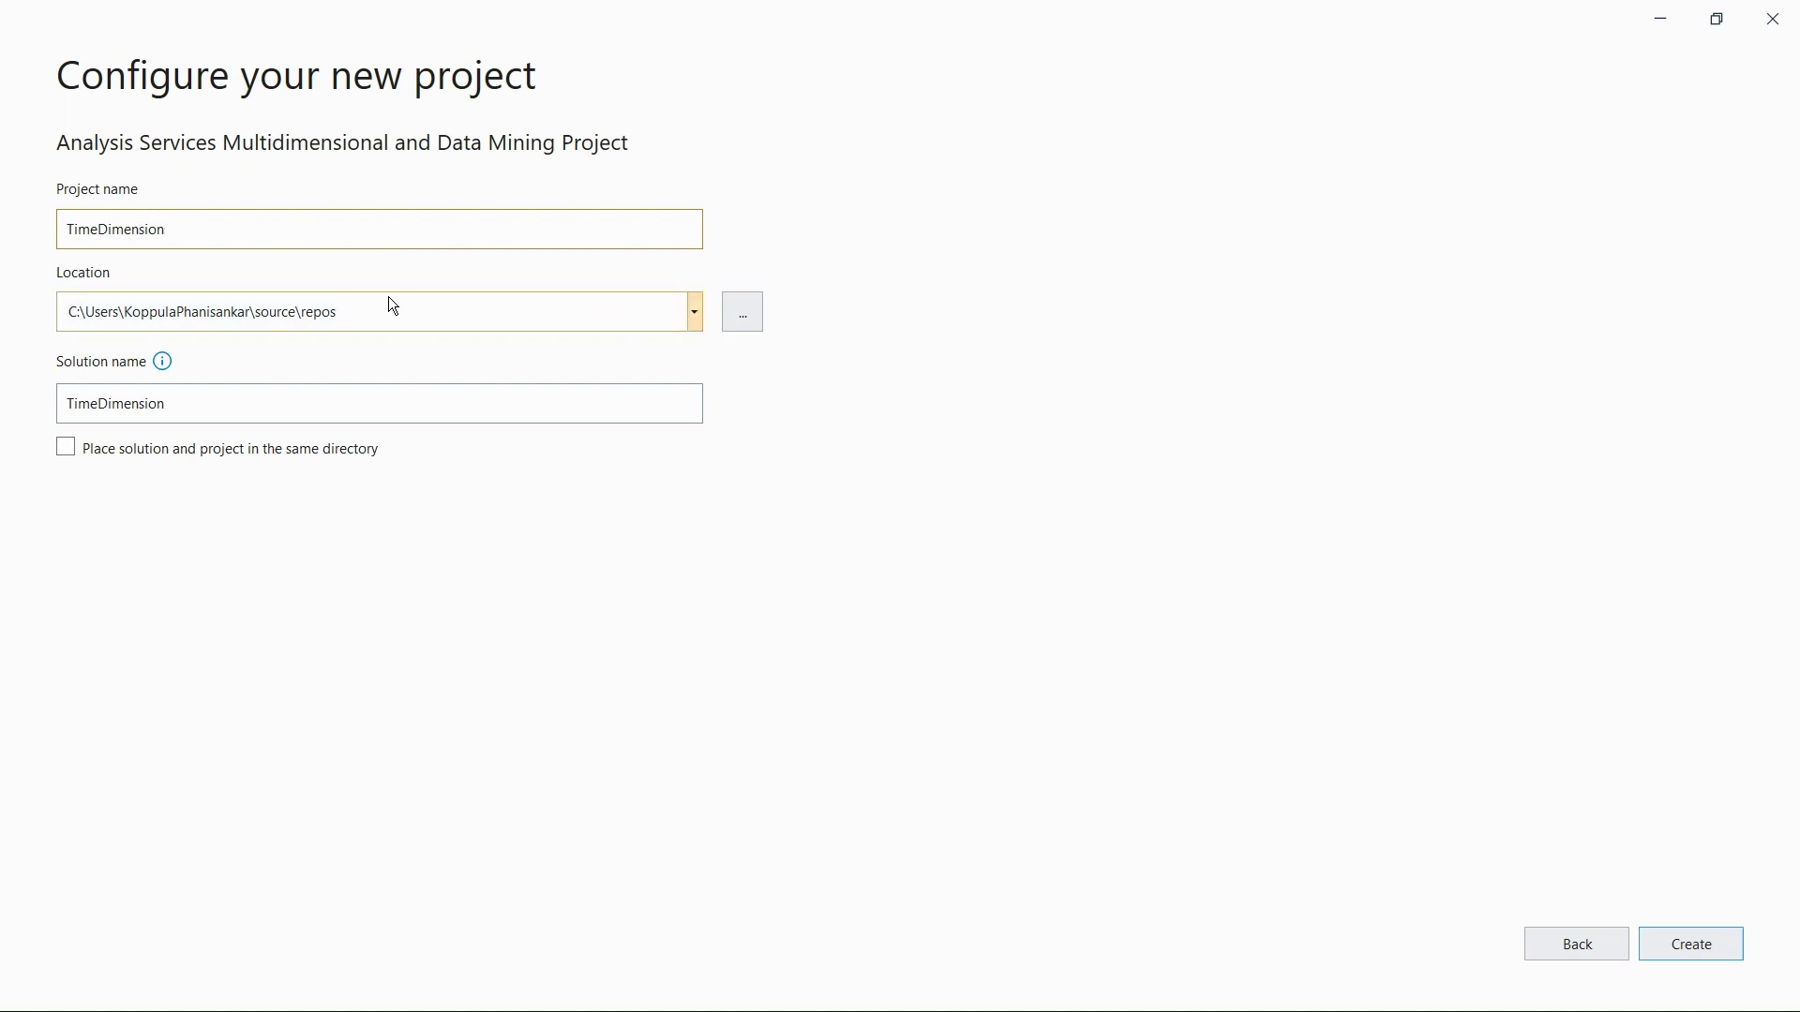
click(1693, 944)
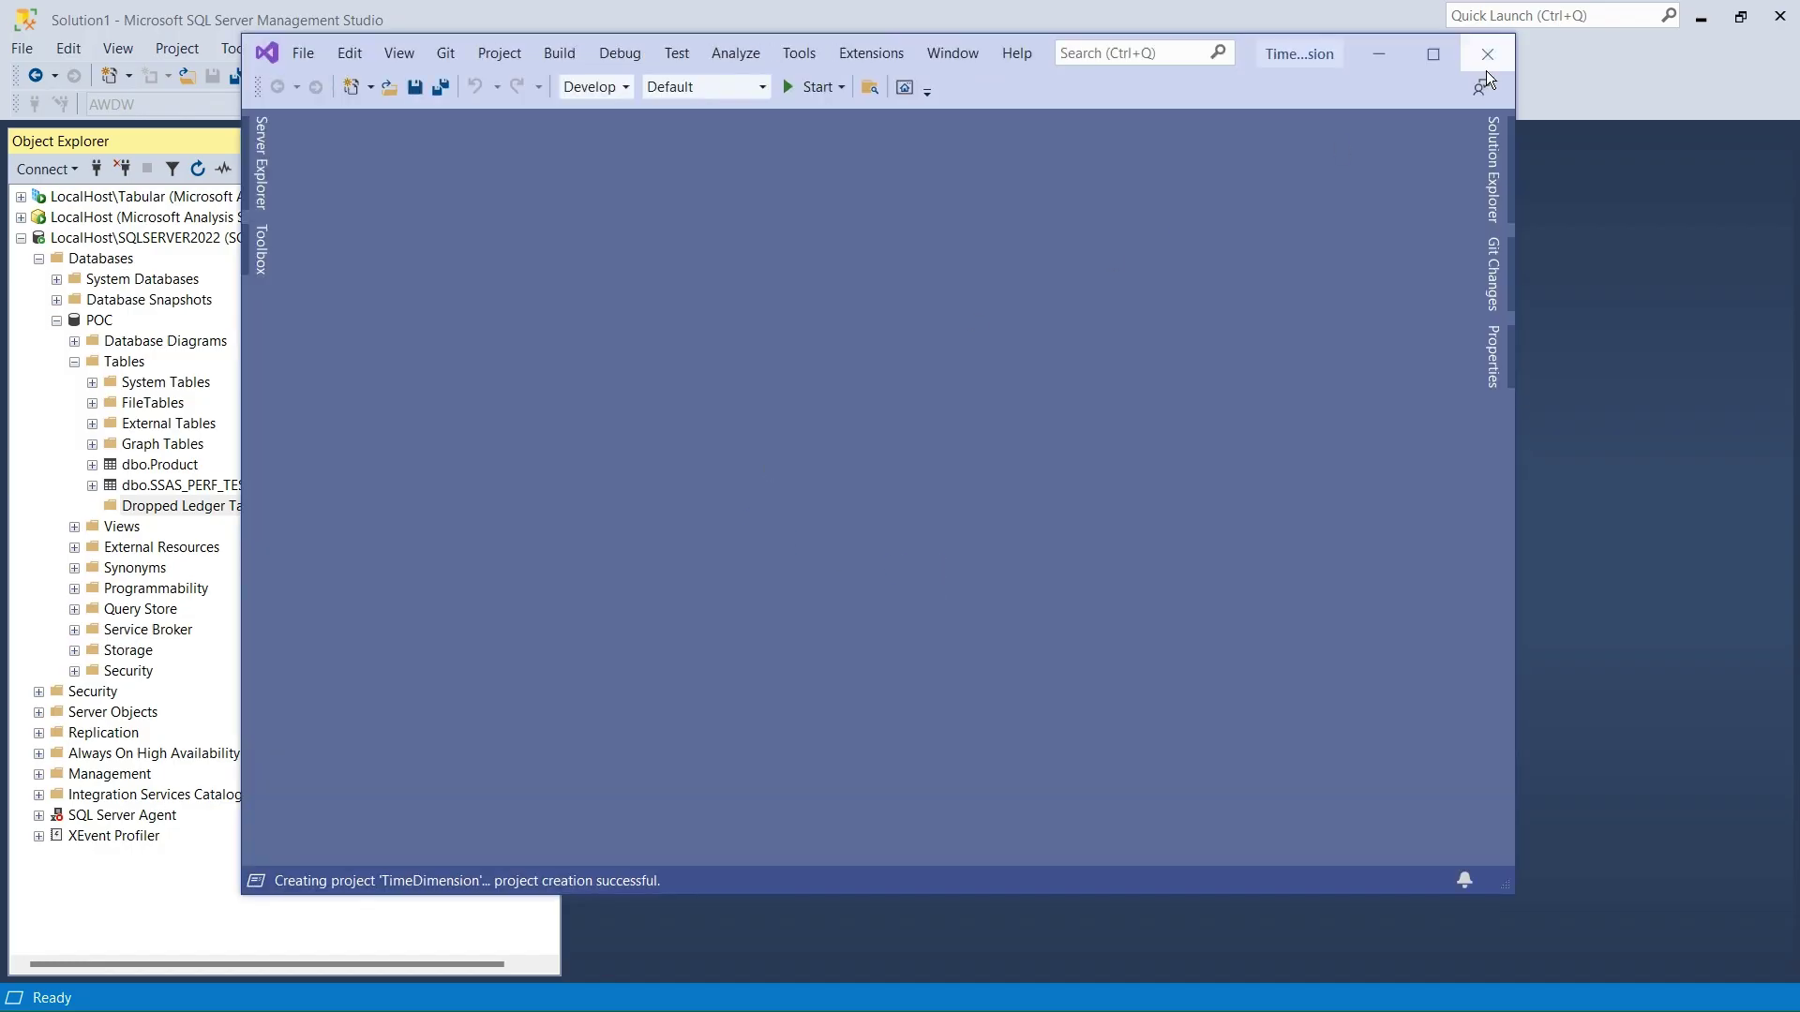
Step: Maximize the Visual Studio window and show the TimeDimension project's folders in Solution Explorer
click(1448, 59)
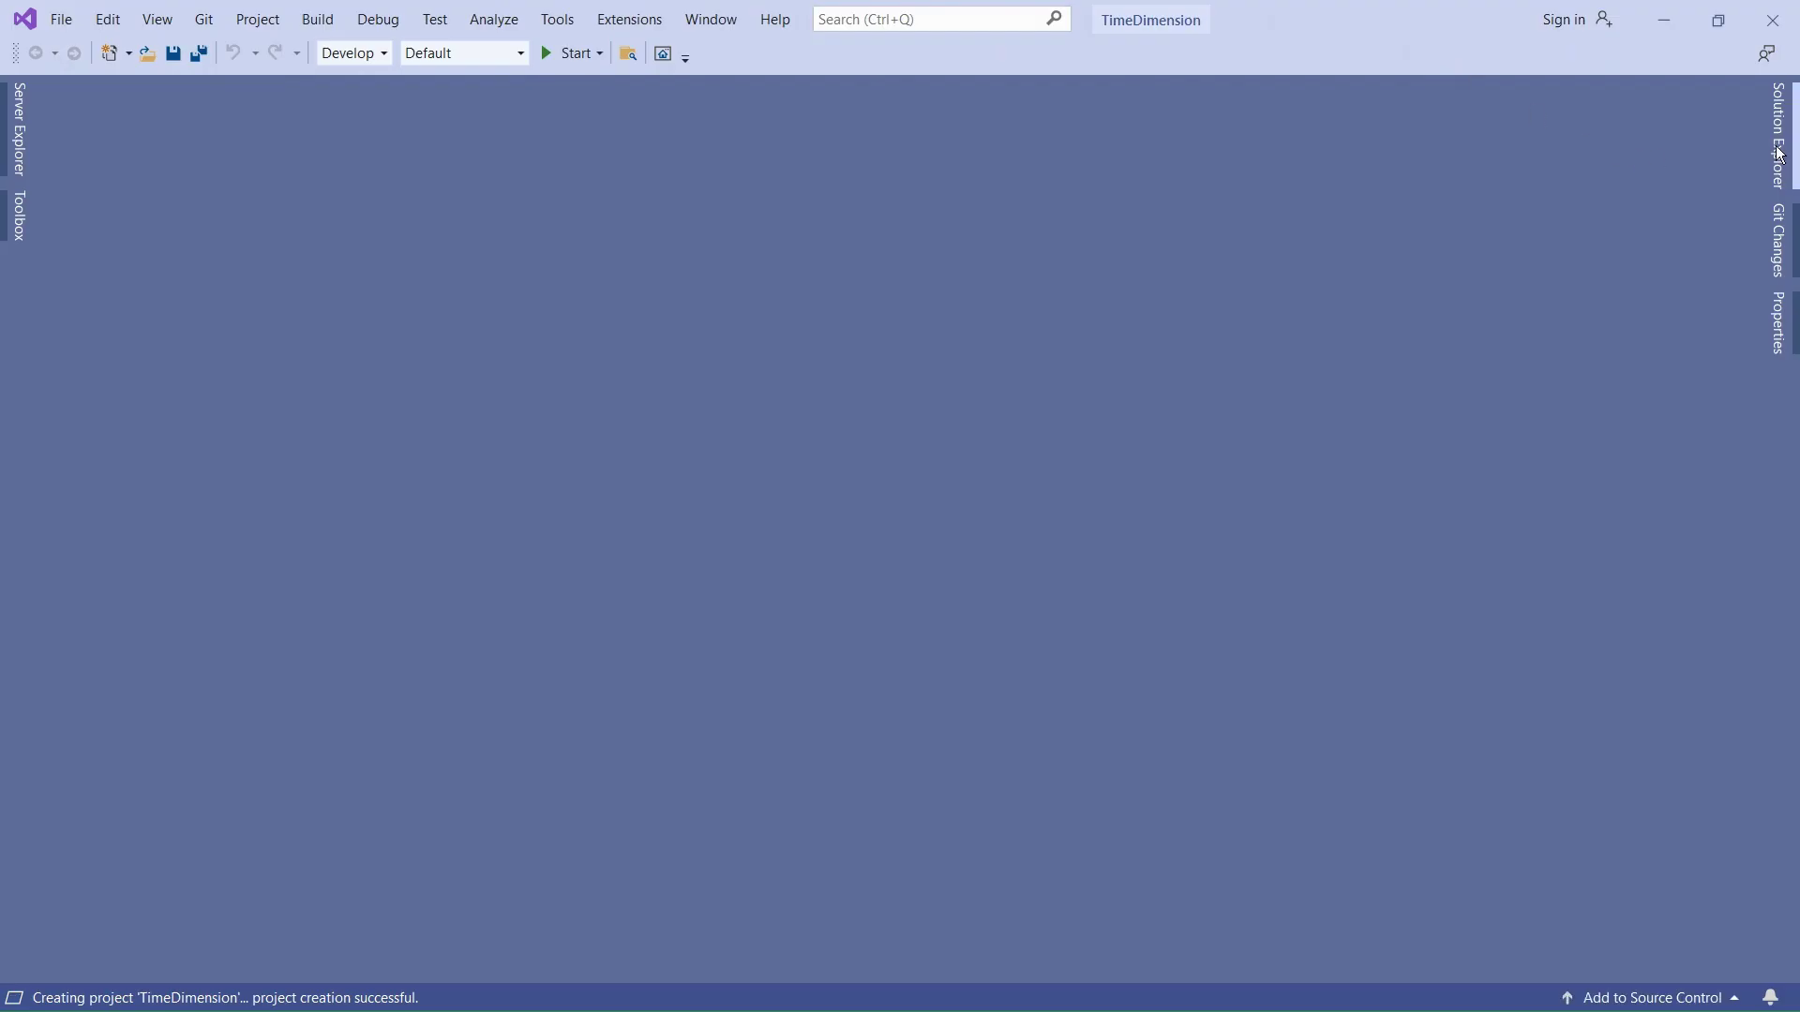
click(1779, 154)
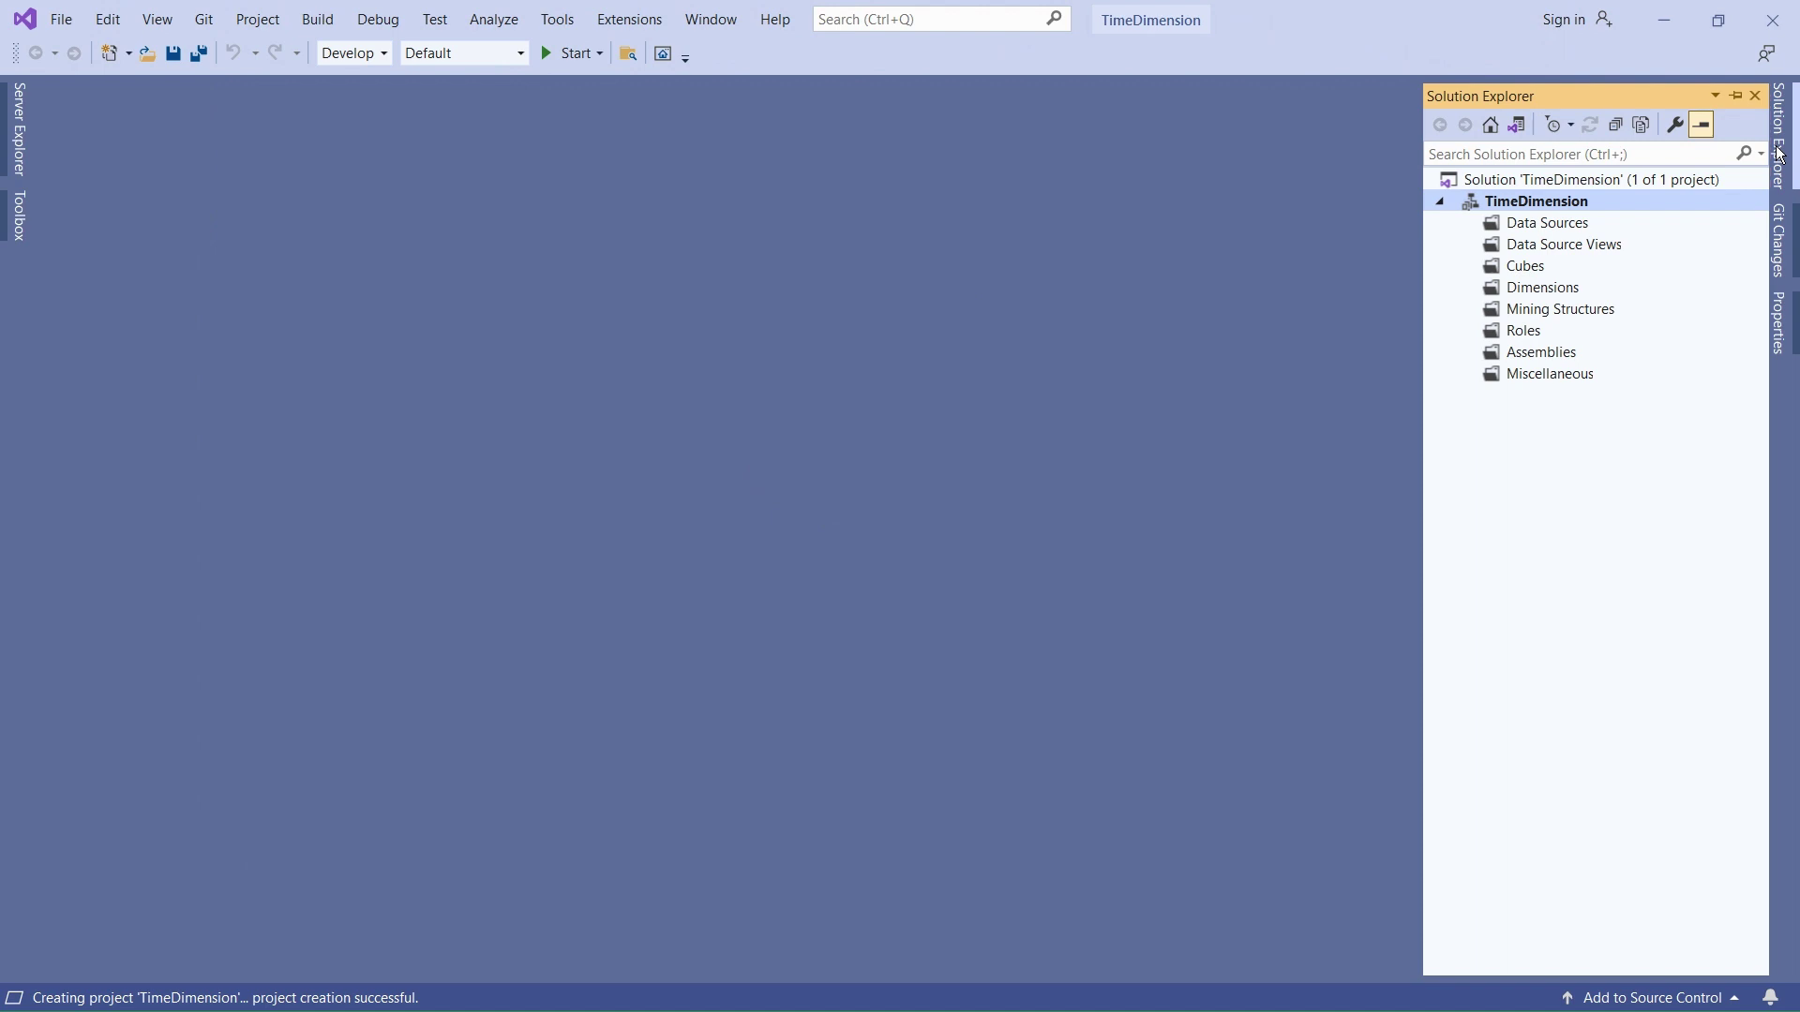
click(1574, 251)
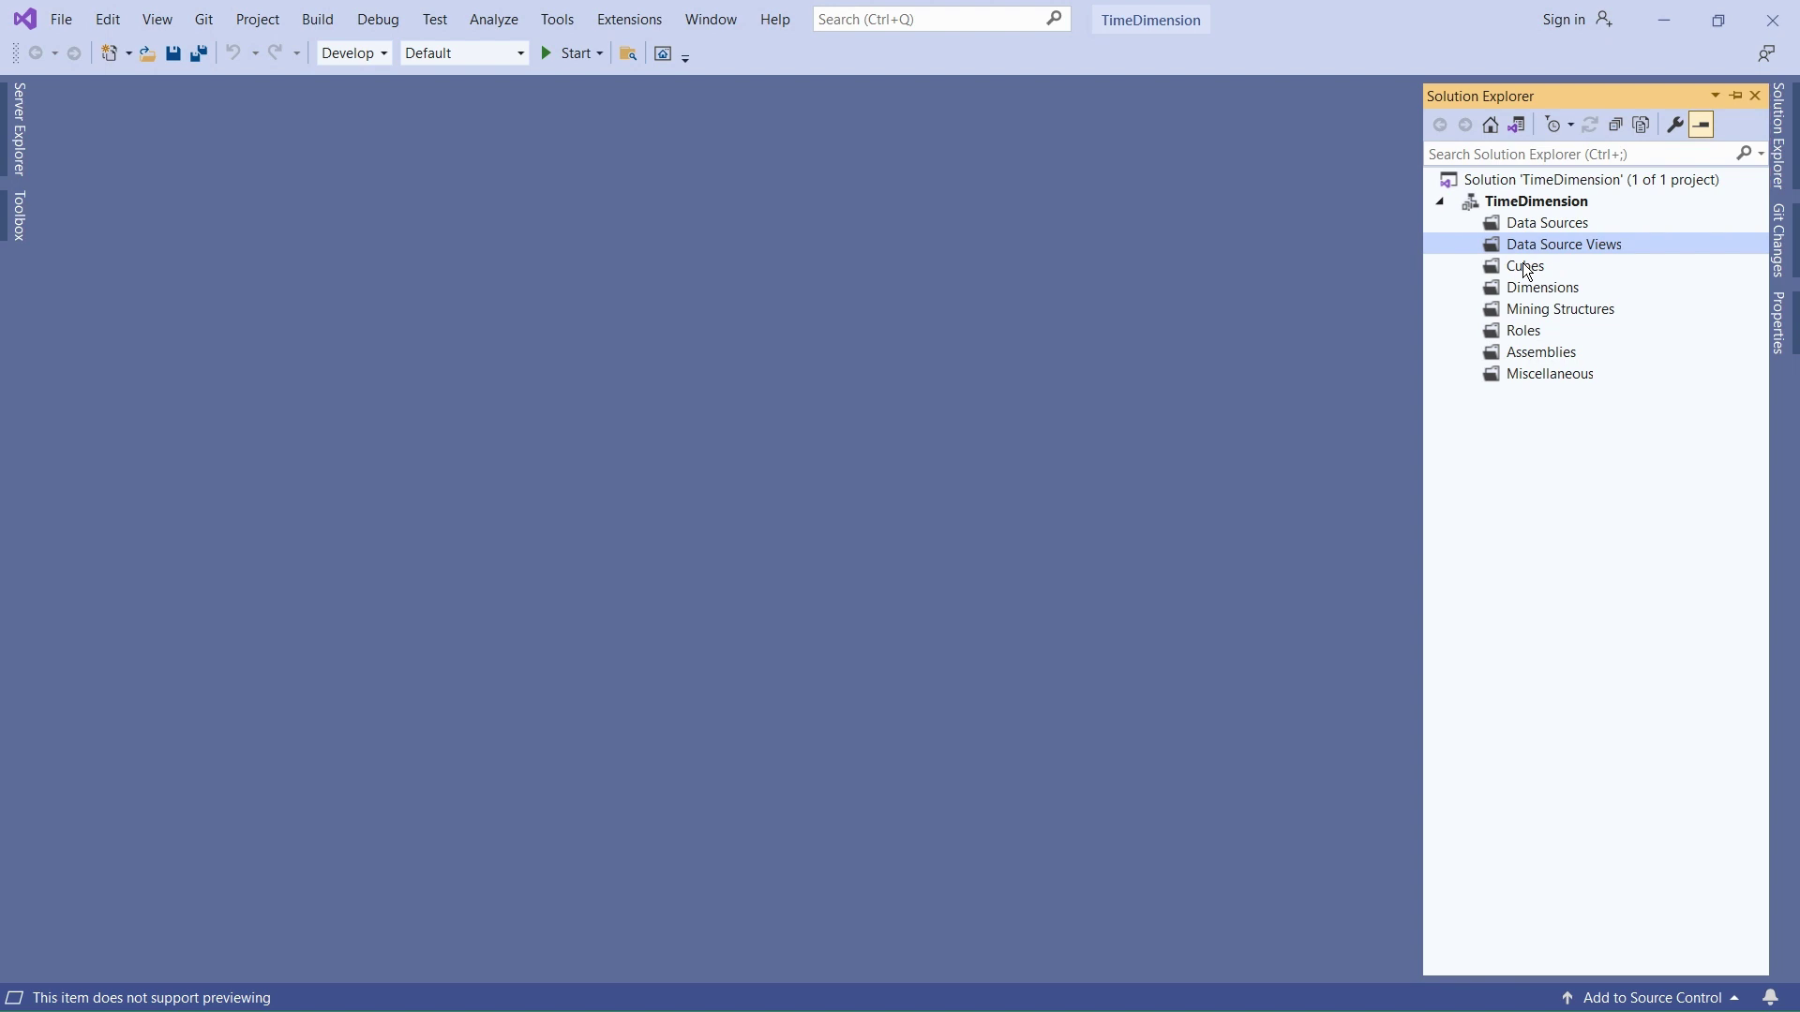
click(1528, 270)
click(1525, 291)
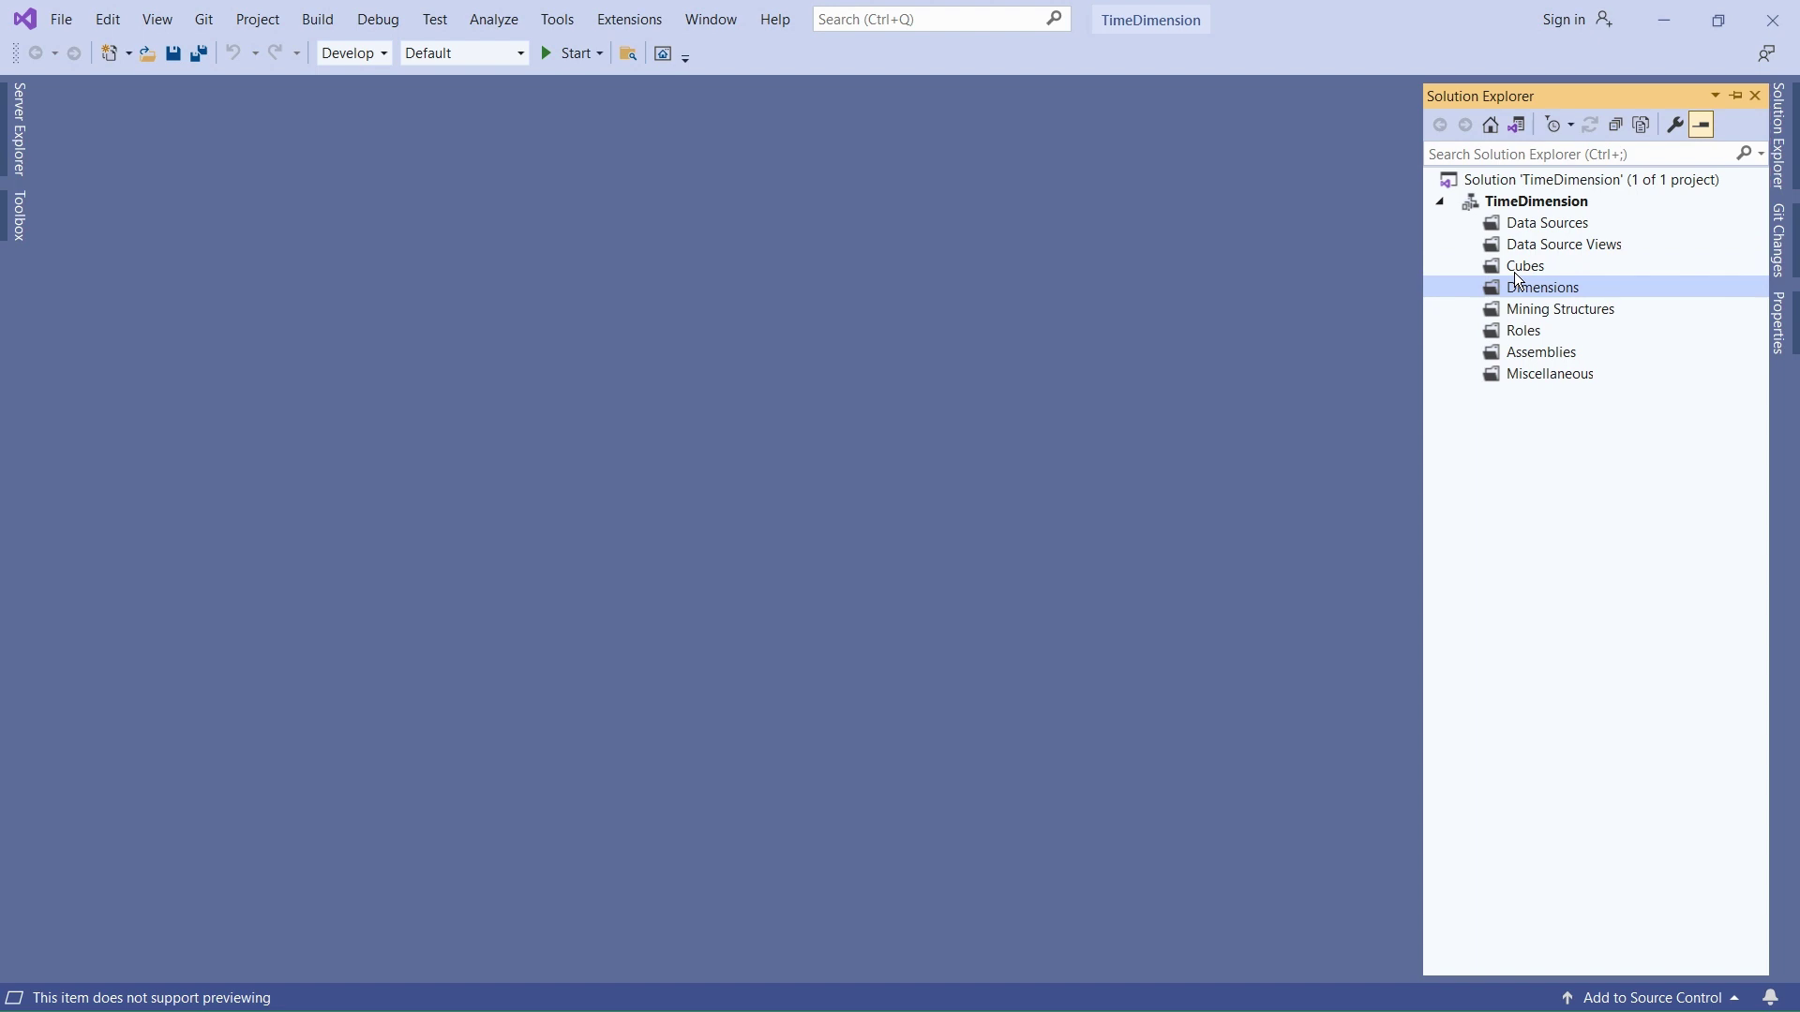
Step: Start a new data source in the TimeDimension project and begin defining a new connection for it
click(1533, 228)
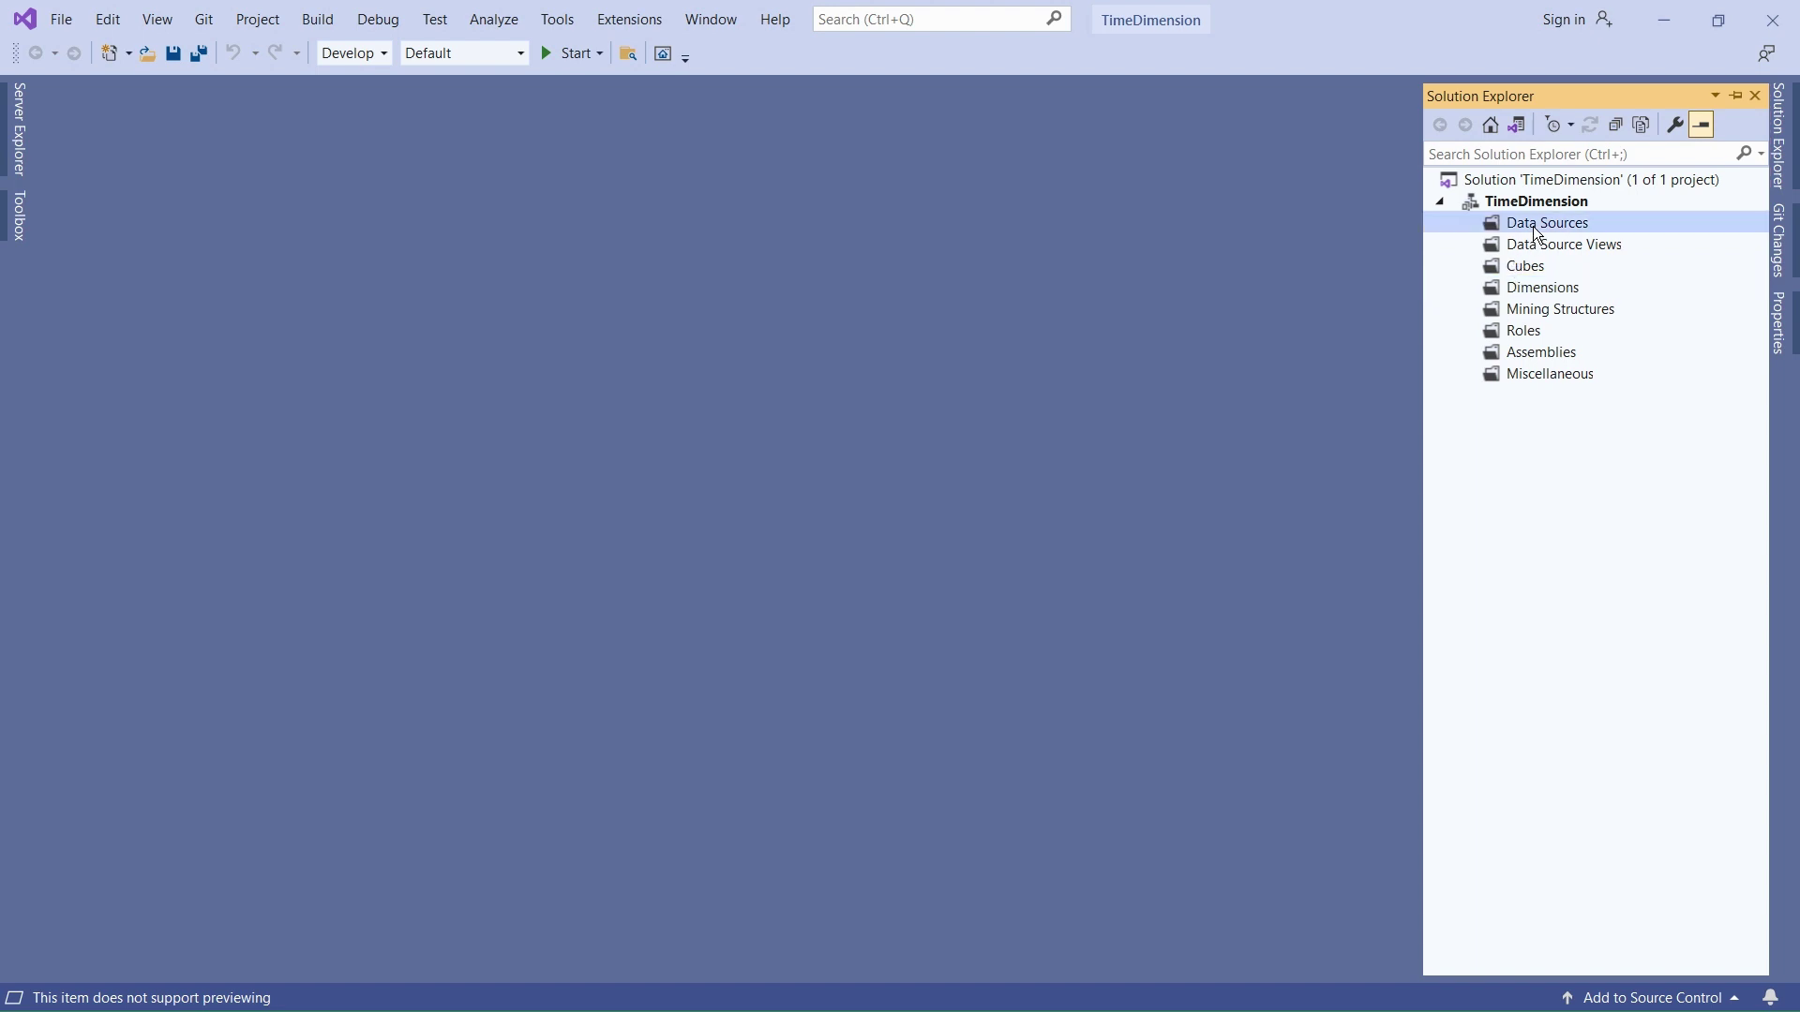
right_click(1537, 232)
click(1376, 241)
click(1004, 729)
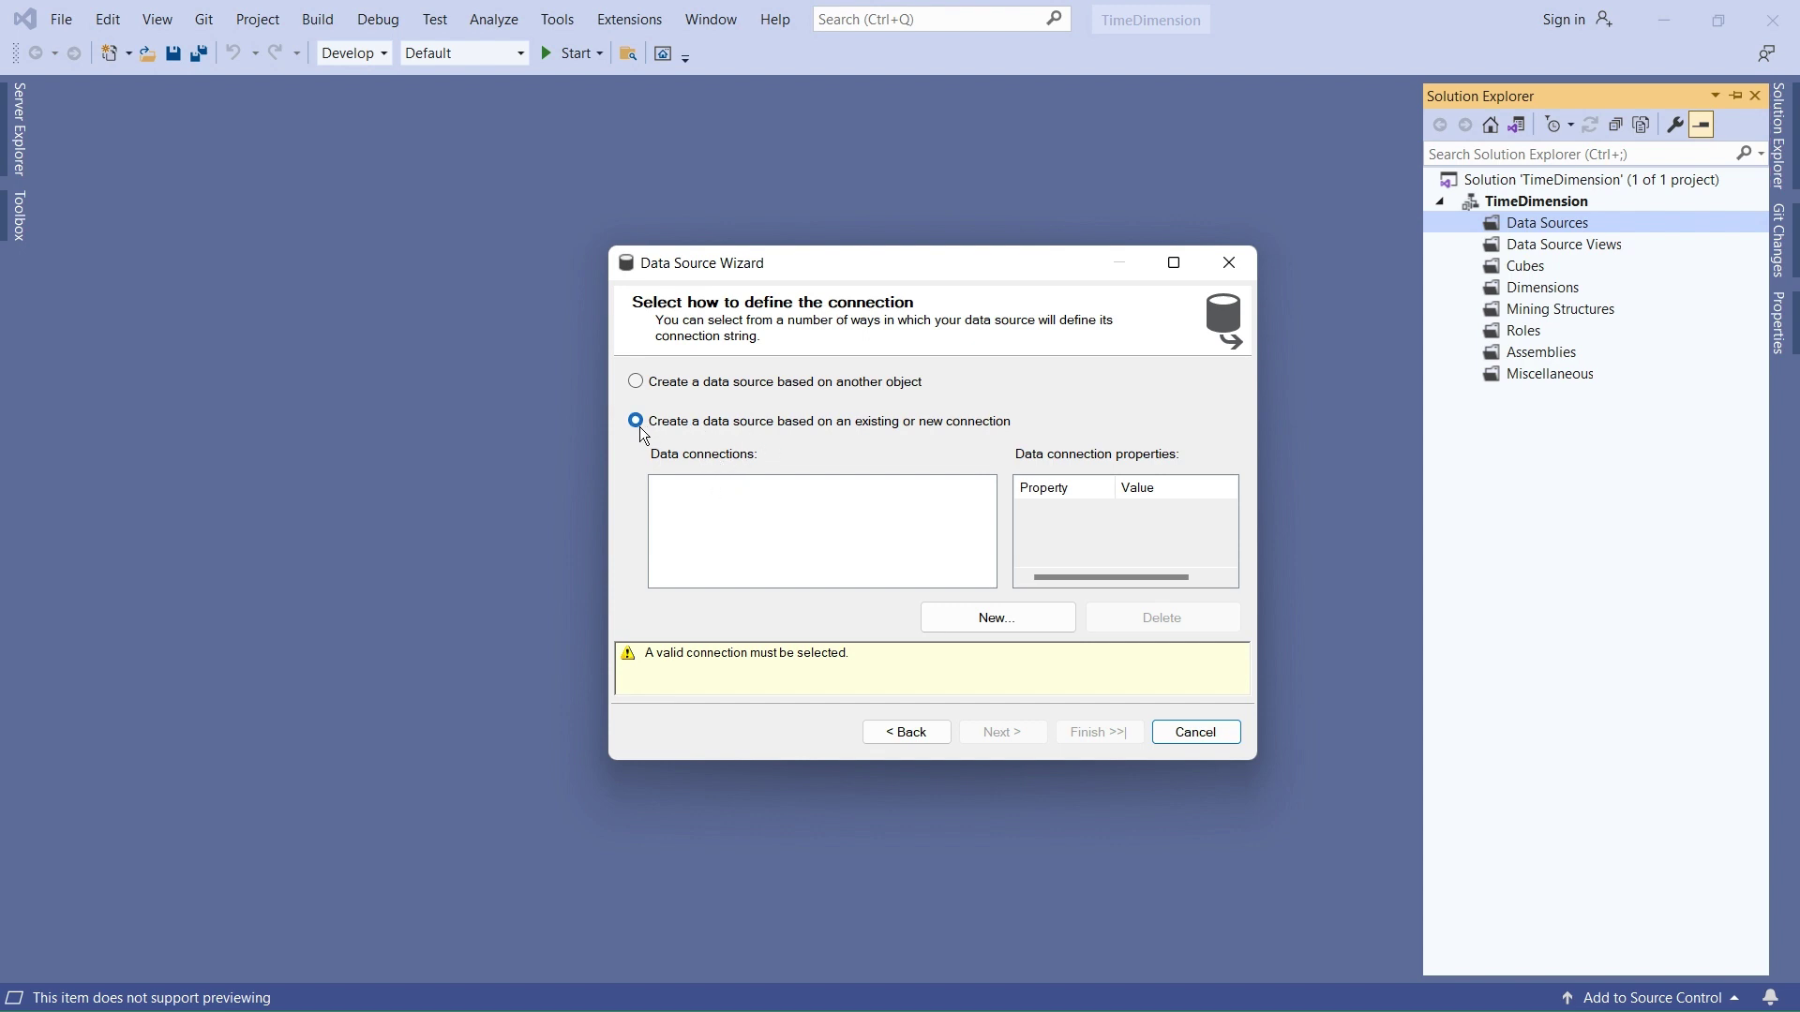
click(980, 623)
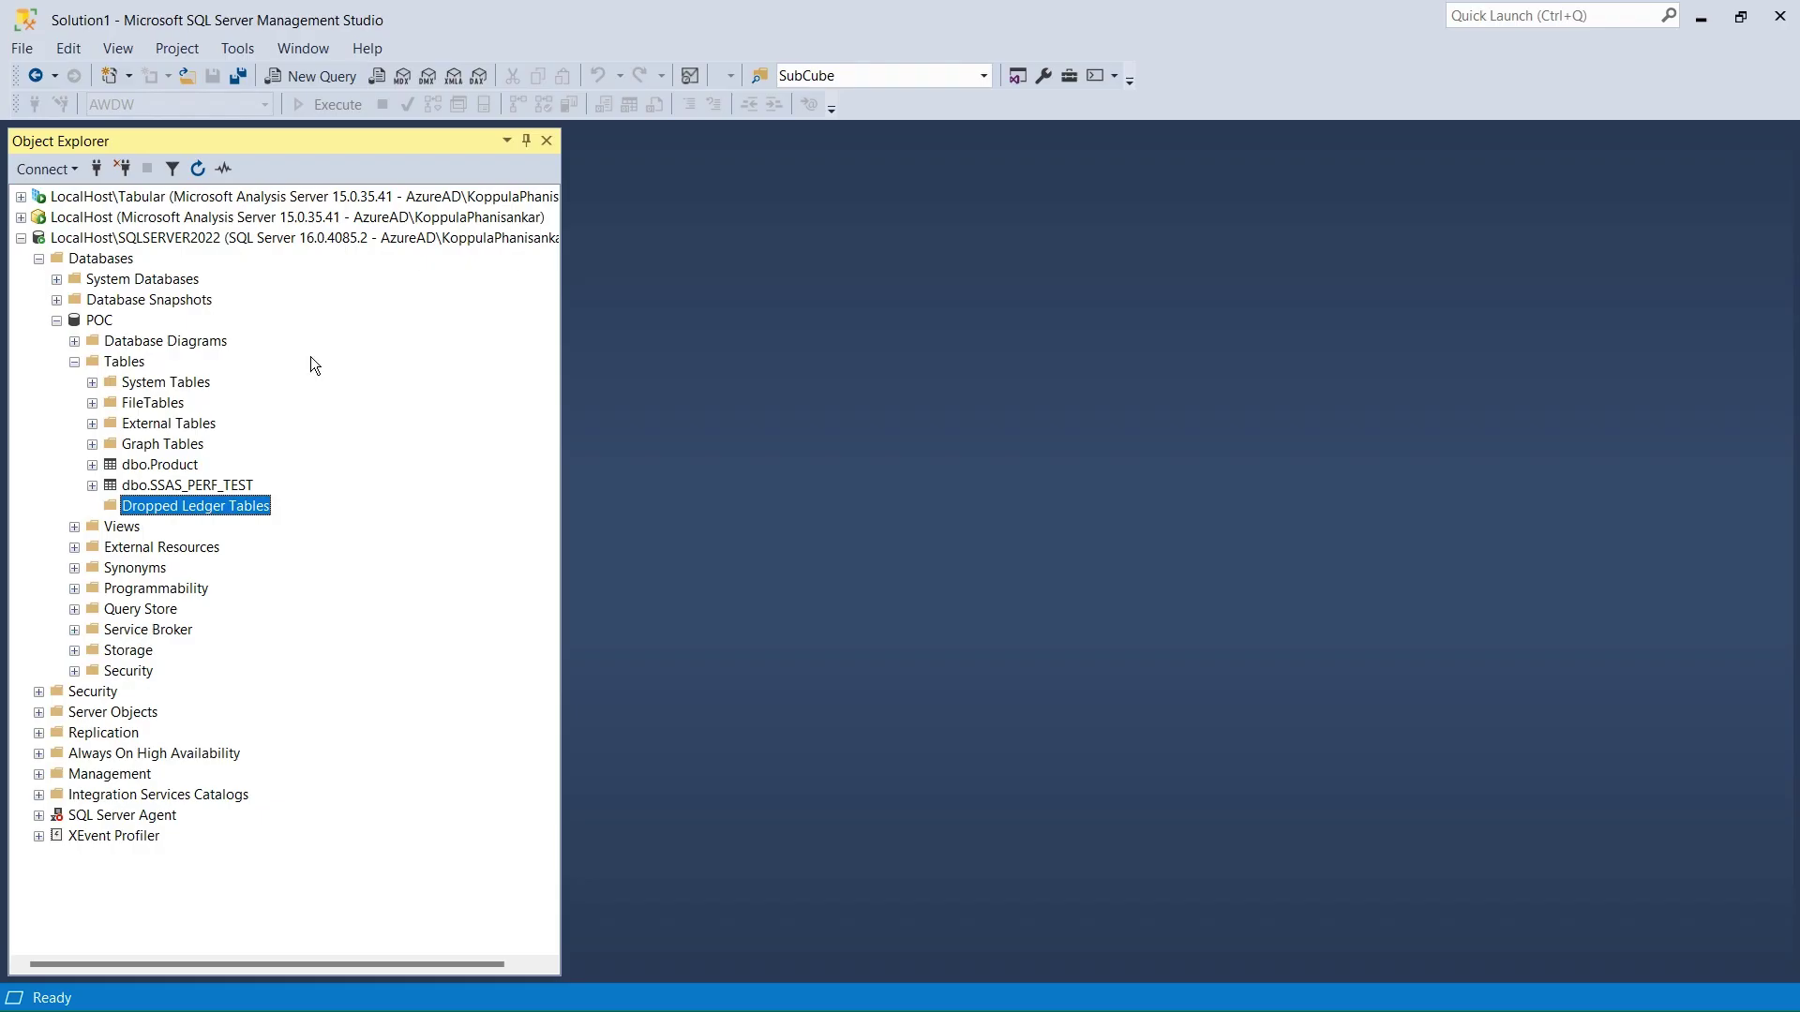
Step: Switch to SQL Server Management Studio and copy the Database Engine server name LocalHost\SQLSERVER2022 from its connection dialog
click(145, 234)
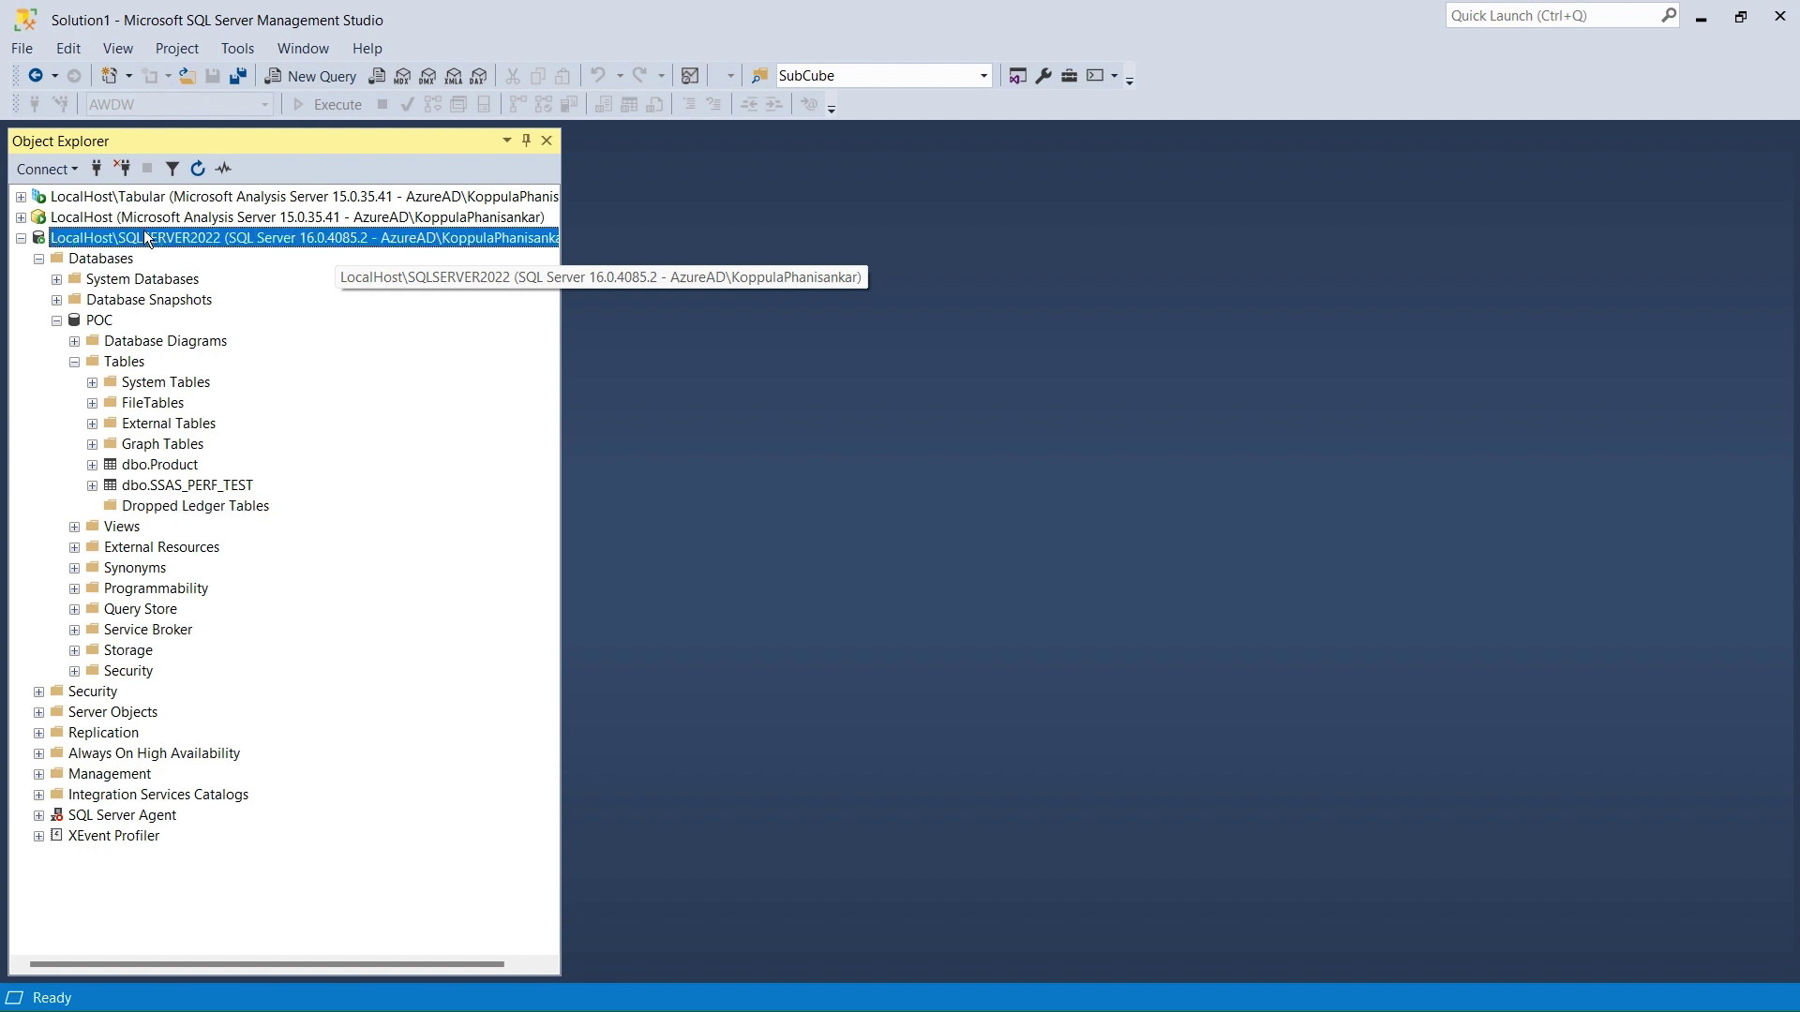
click(70, 171)
click(86, 194)
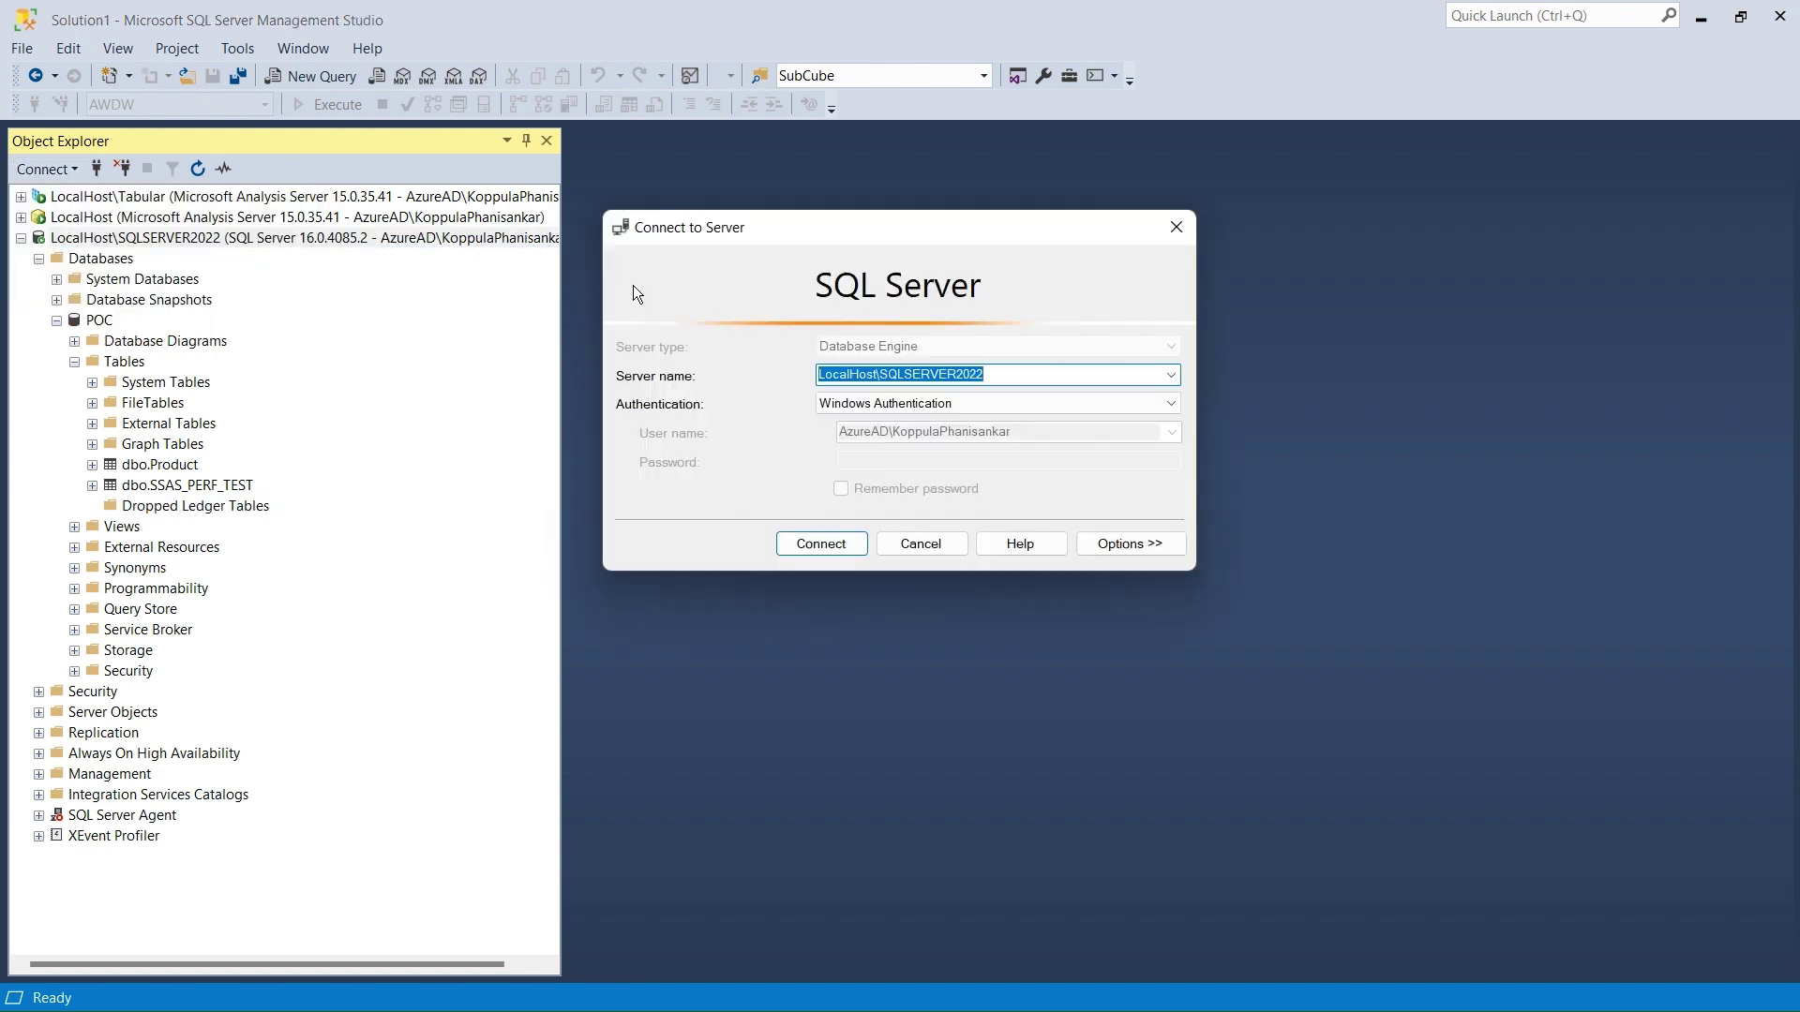
click(1011, 376)
double_click(1011, 376)
key(ctrl+c)
key(Return)
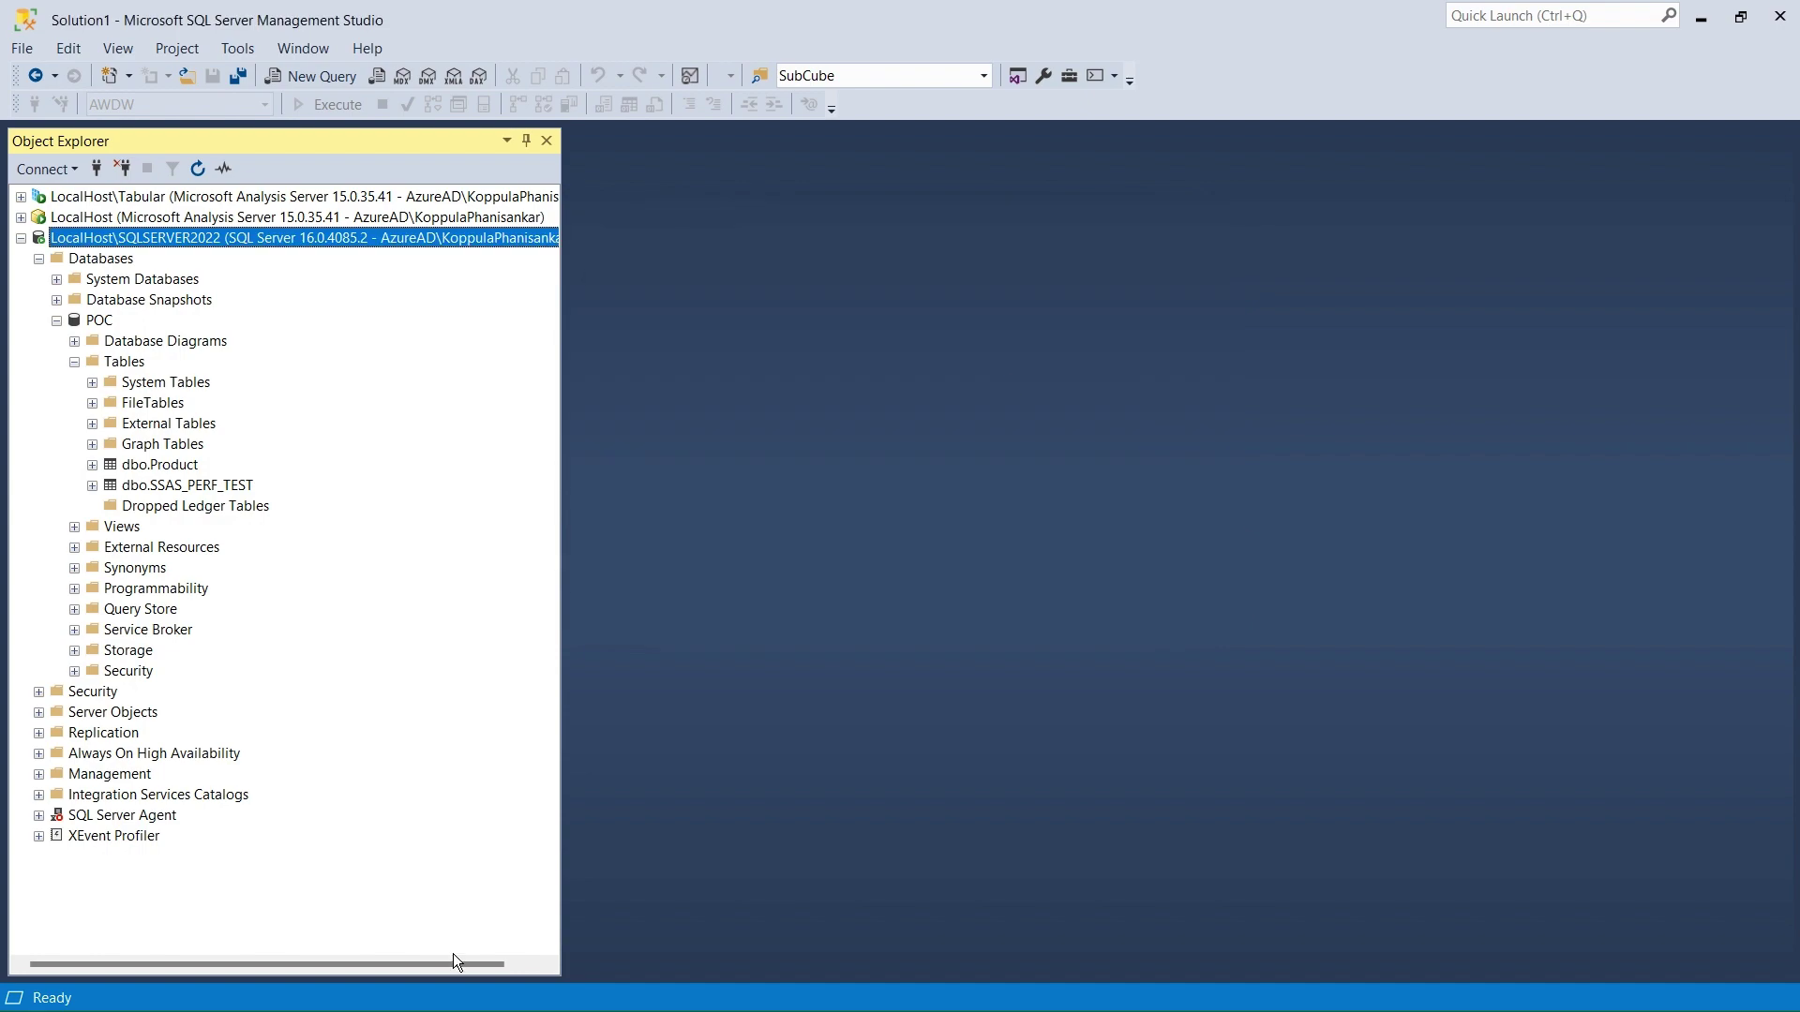
Step: Switch back to Visual Studio and set the connection to server LocalHost\SQLSERVER2022 and database POC
key(alt+Tab)
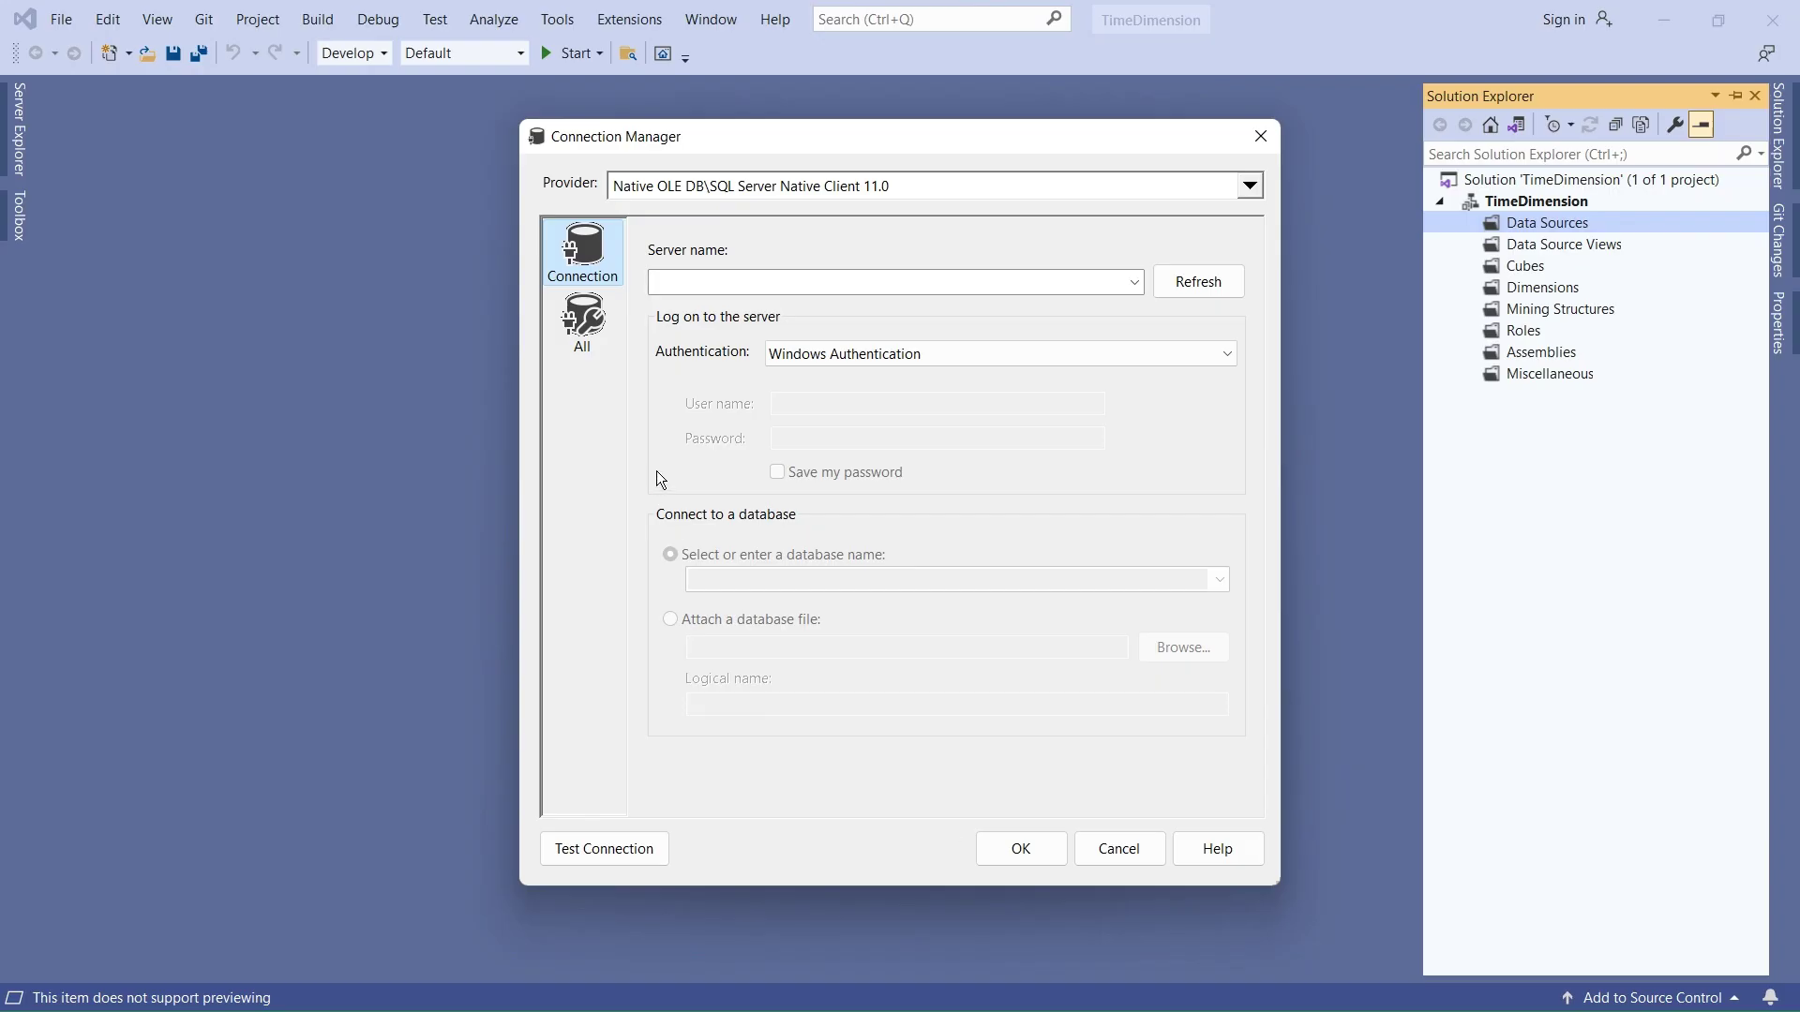
click(722, 286)
key(ctrl+v)
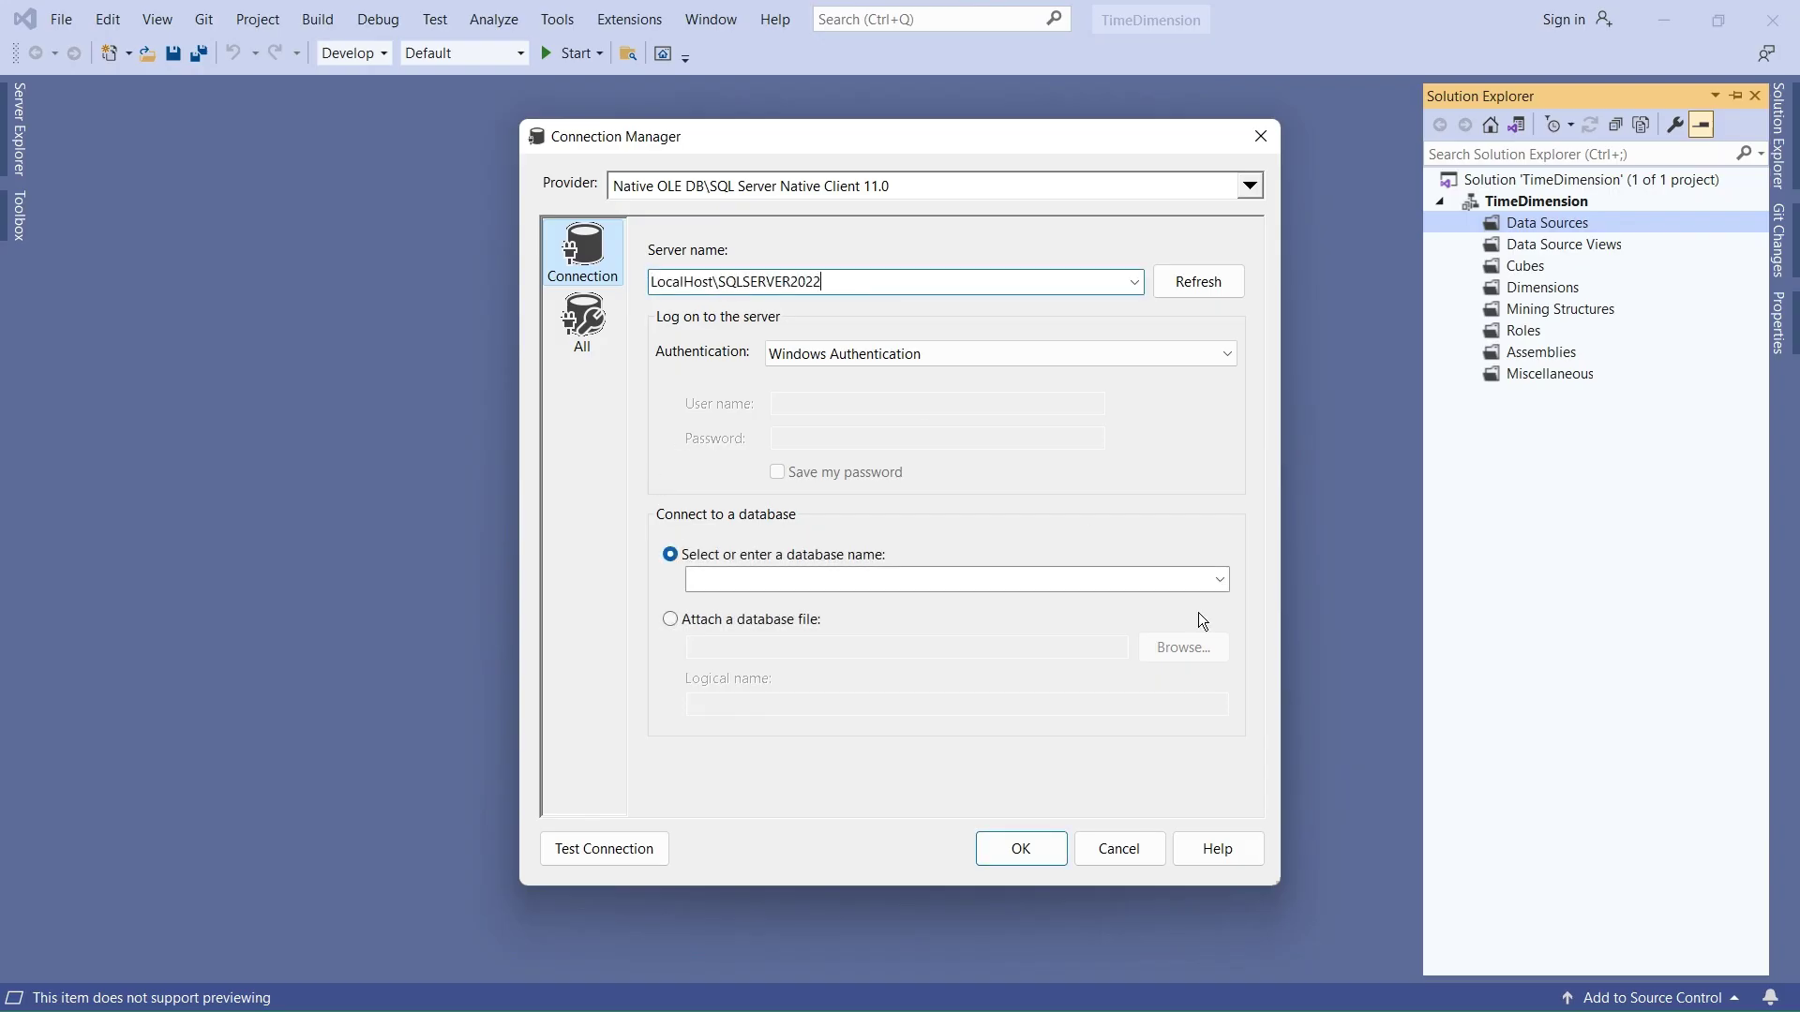
click(1219, 581)
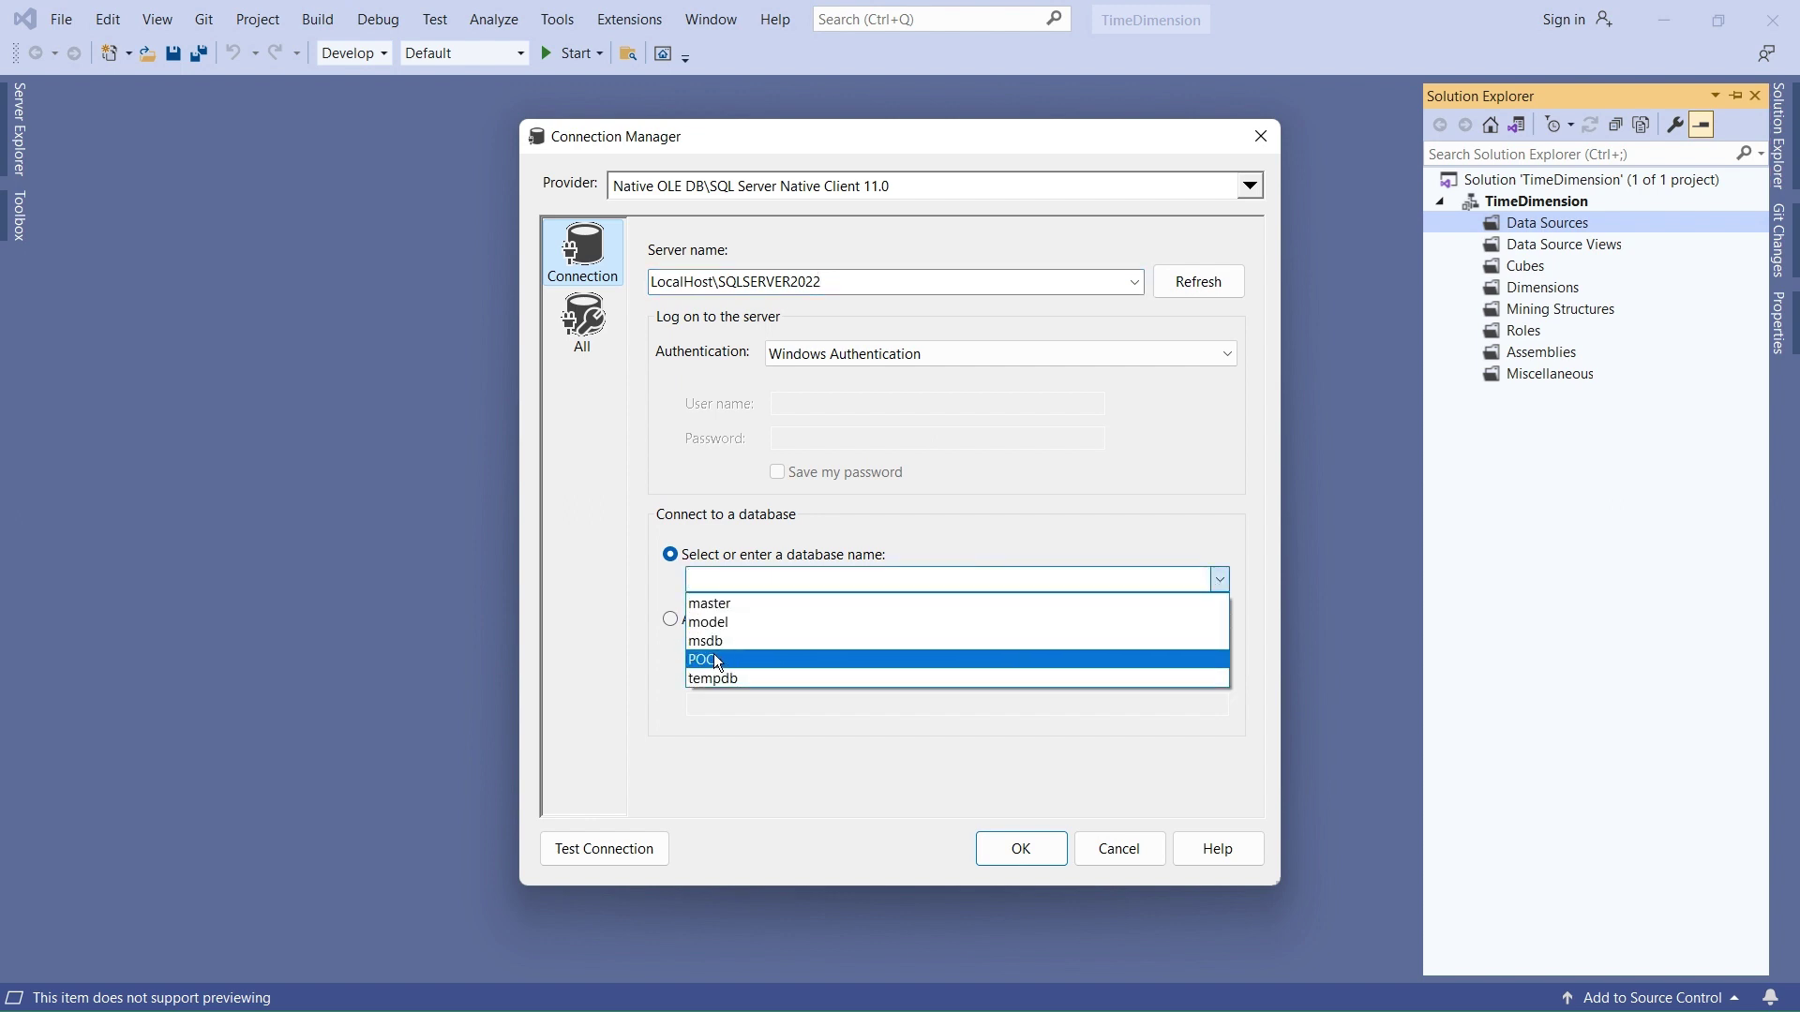
click(711, 654)
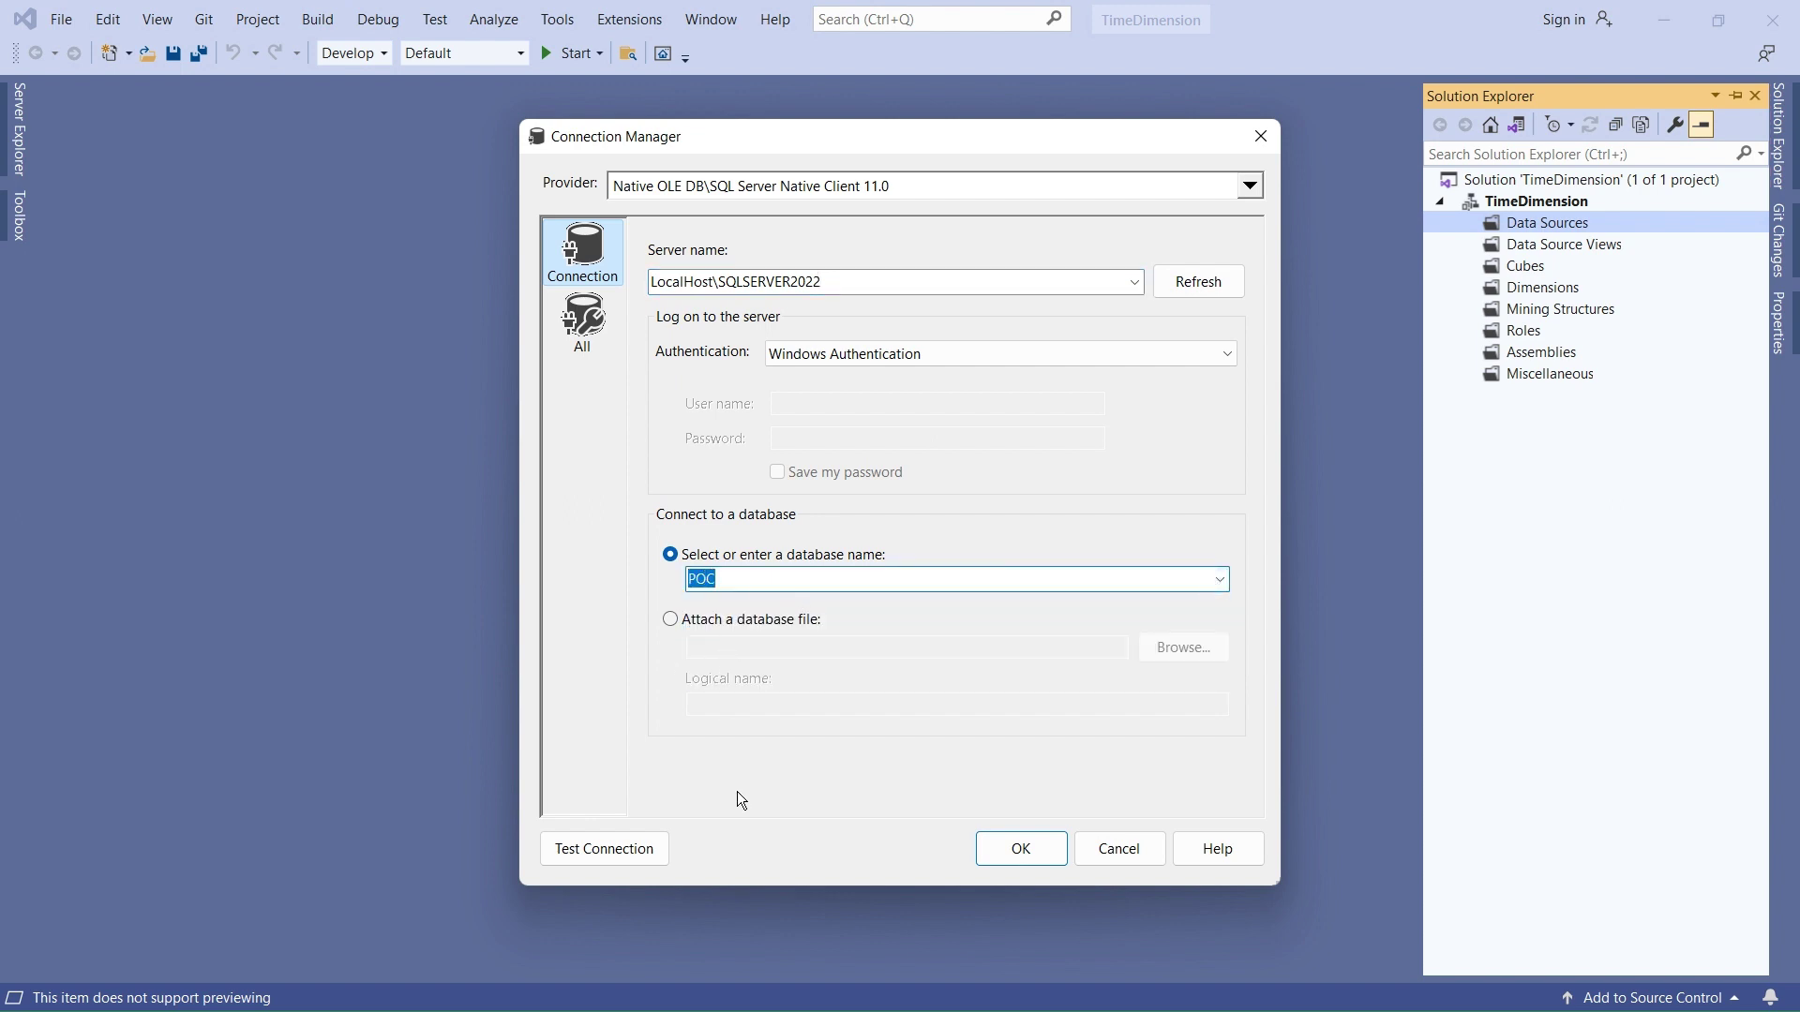
Step: Test the connection to the POC database and accept it as the data source's connection
click(620, 849)
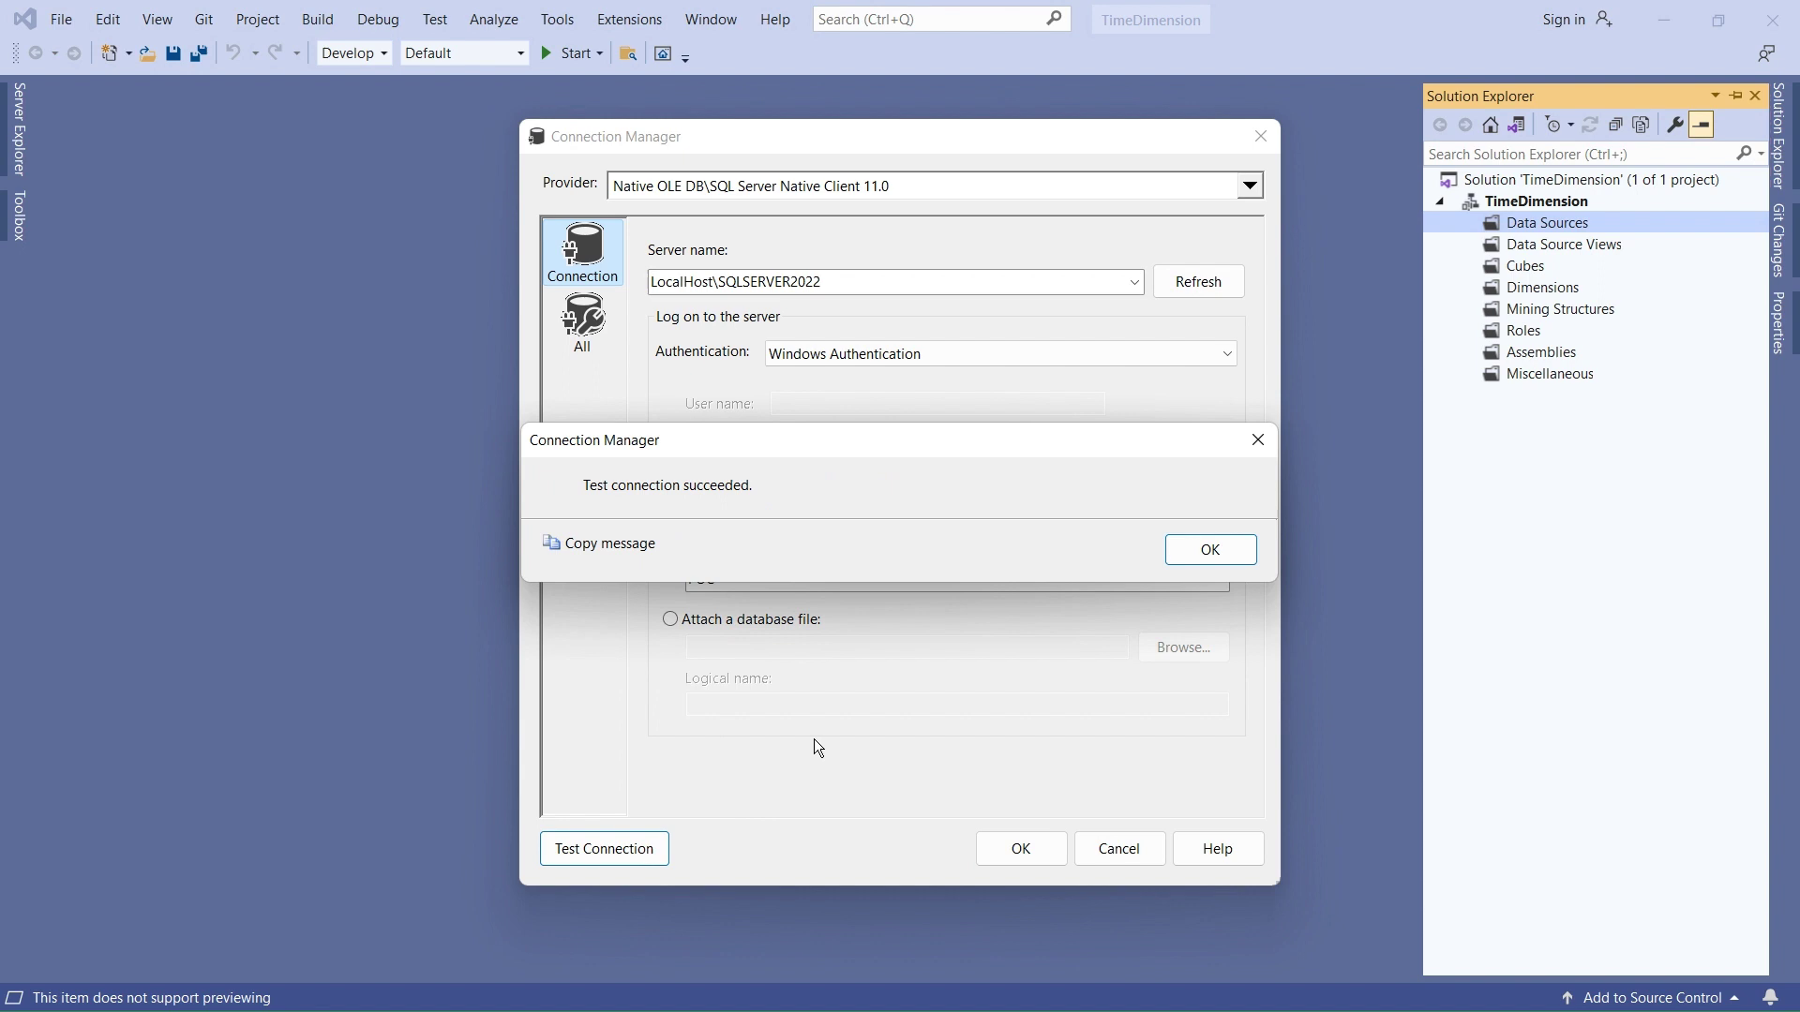
click(1235, 546)
click(1005, 851)
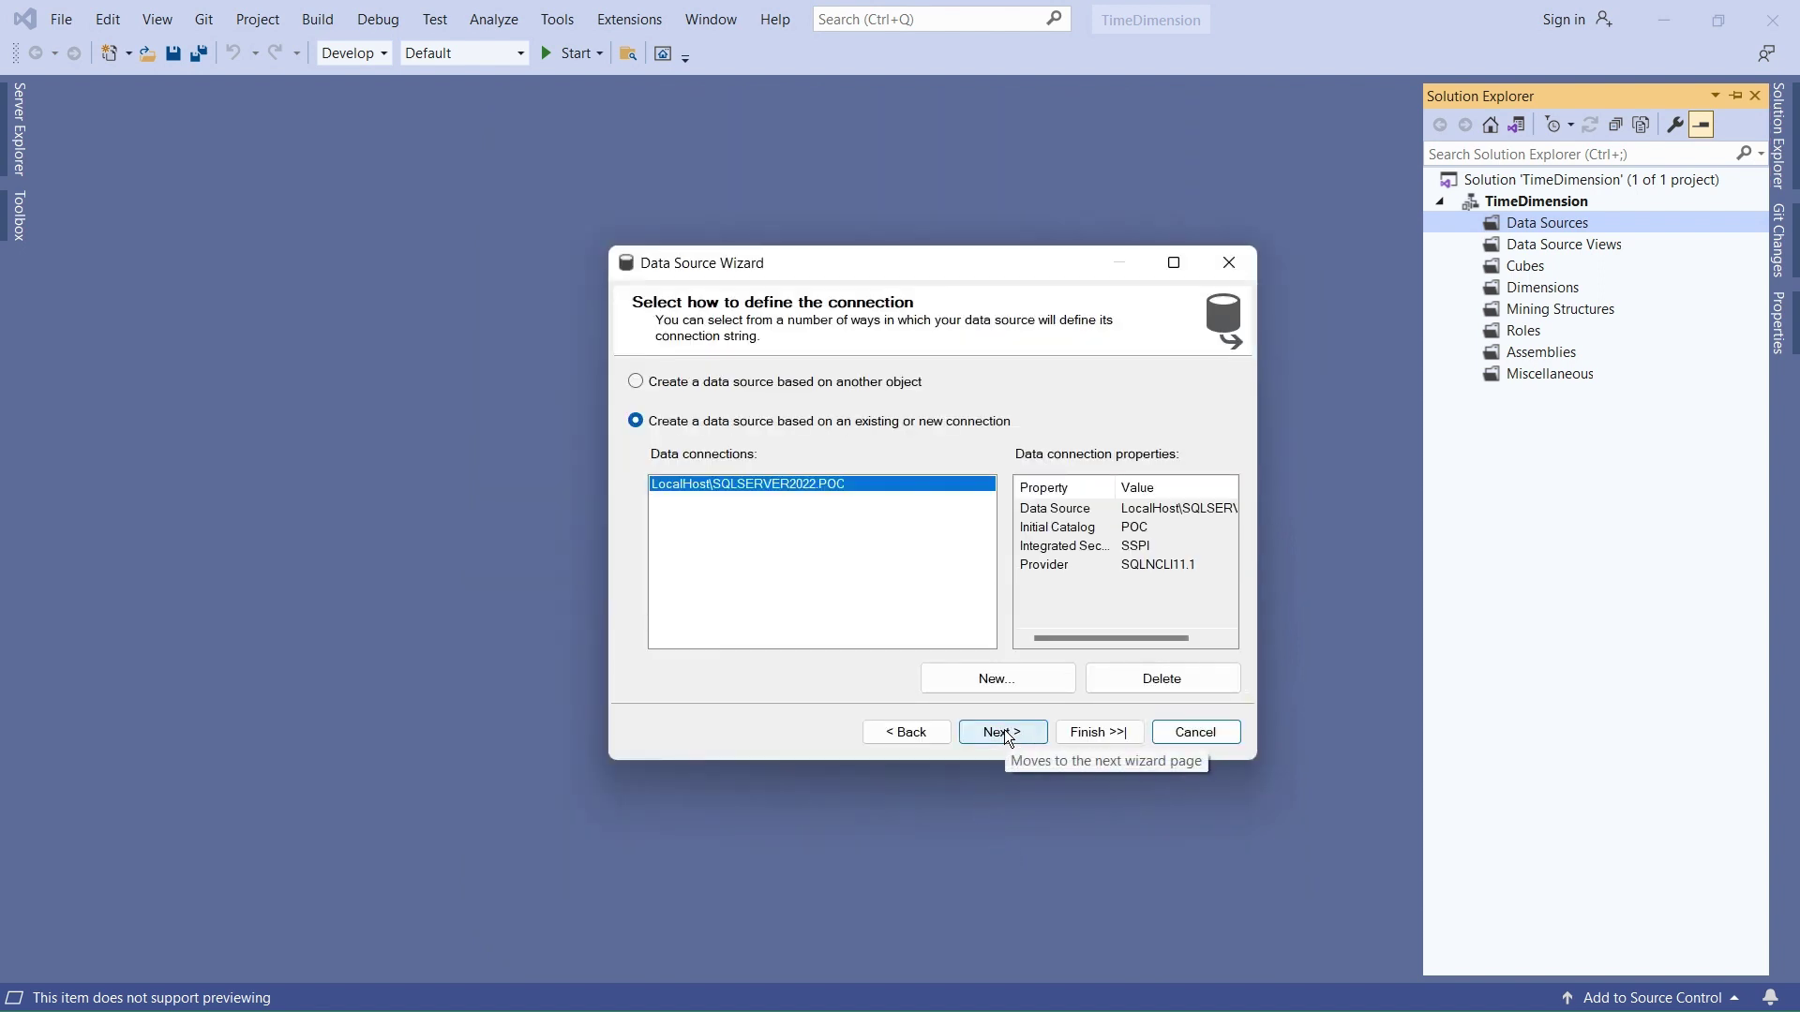
click(1004, 731)
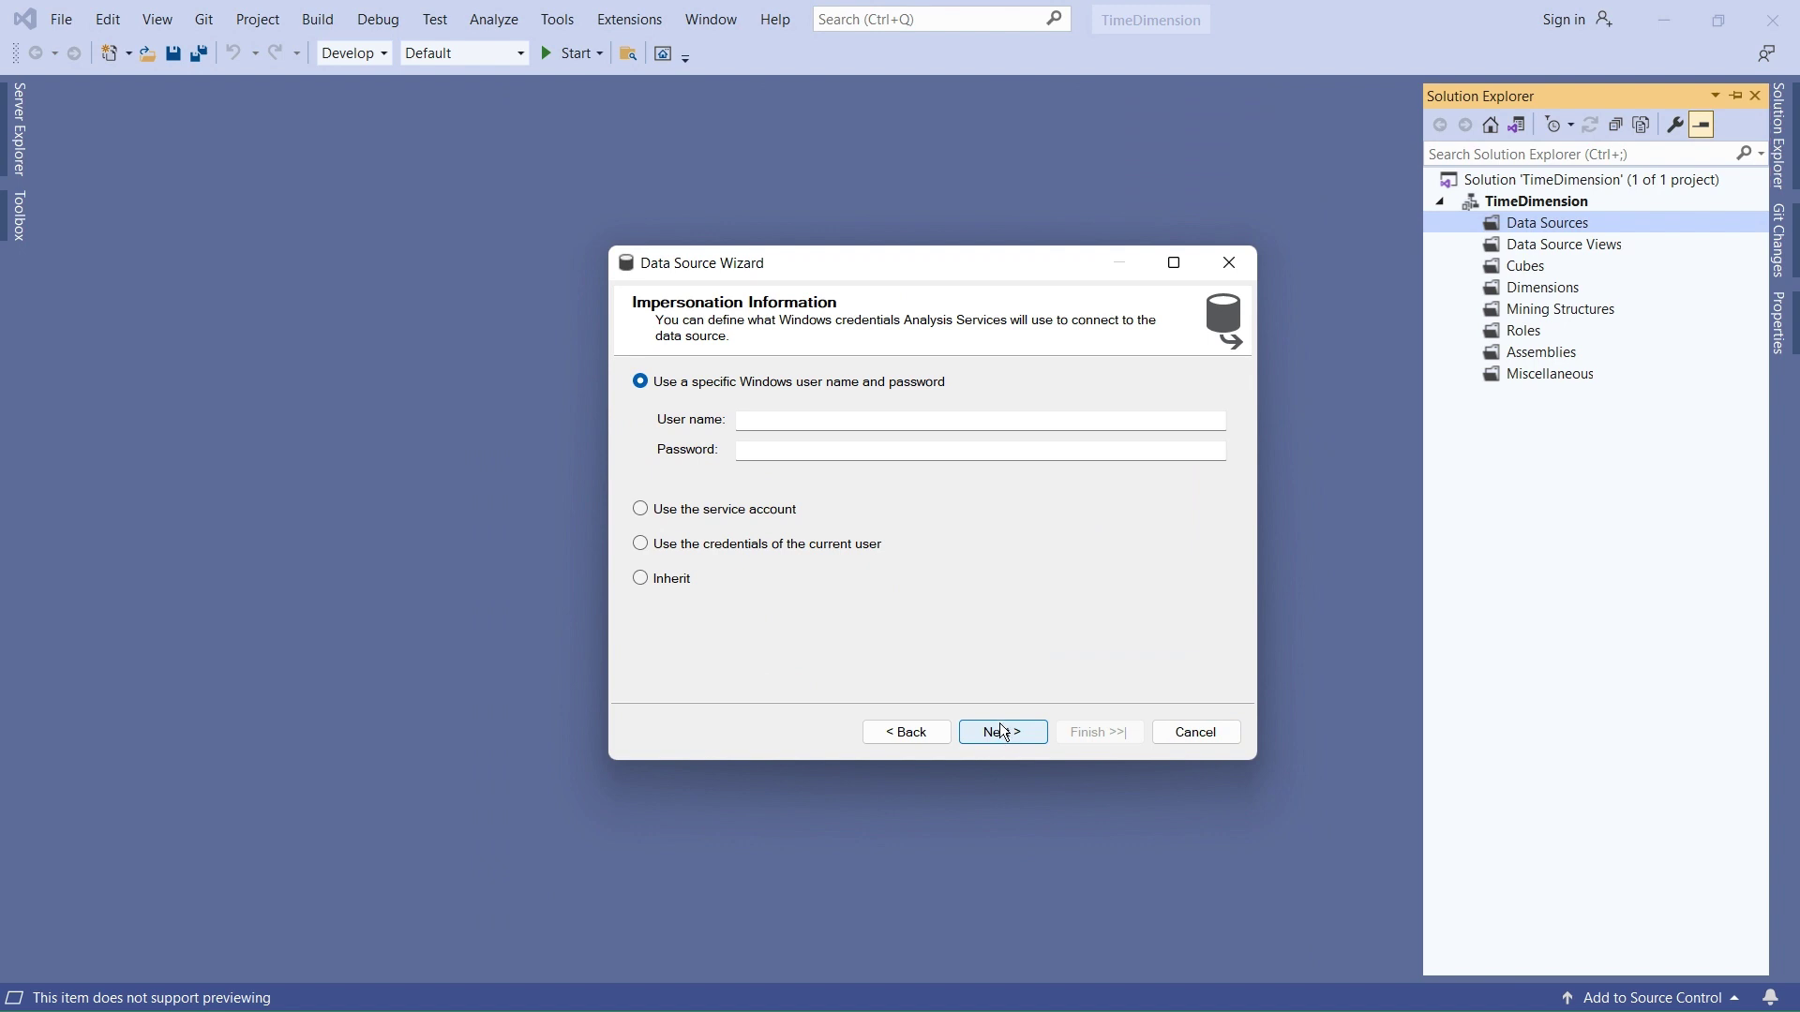
Step: Set the data source's impersonation to the credentials of the current user and finish creating it as POC
click(642, 509)
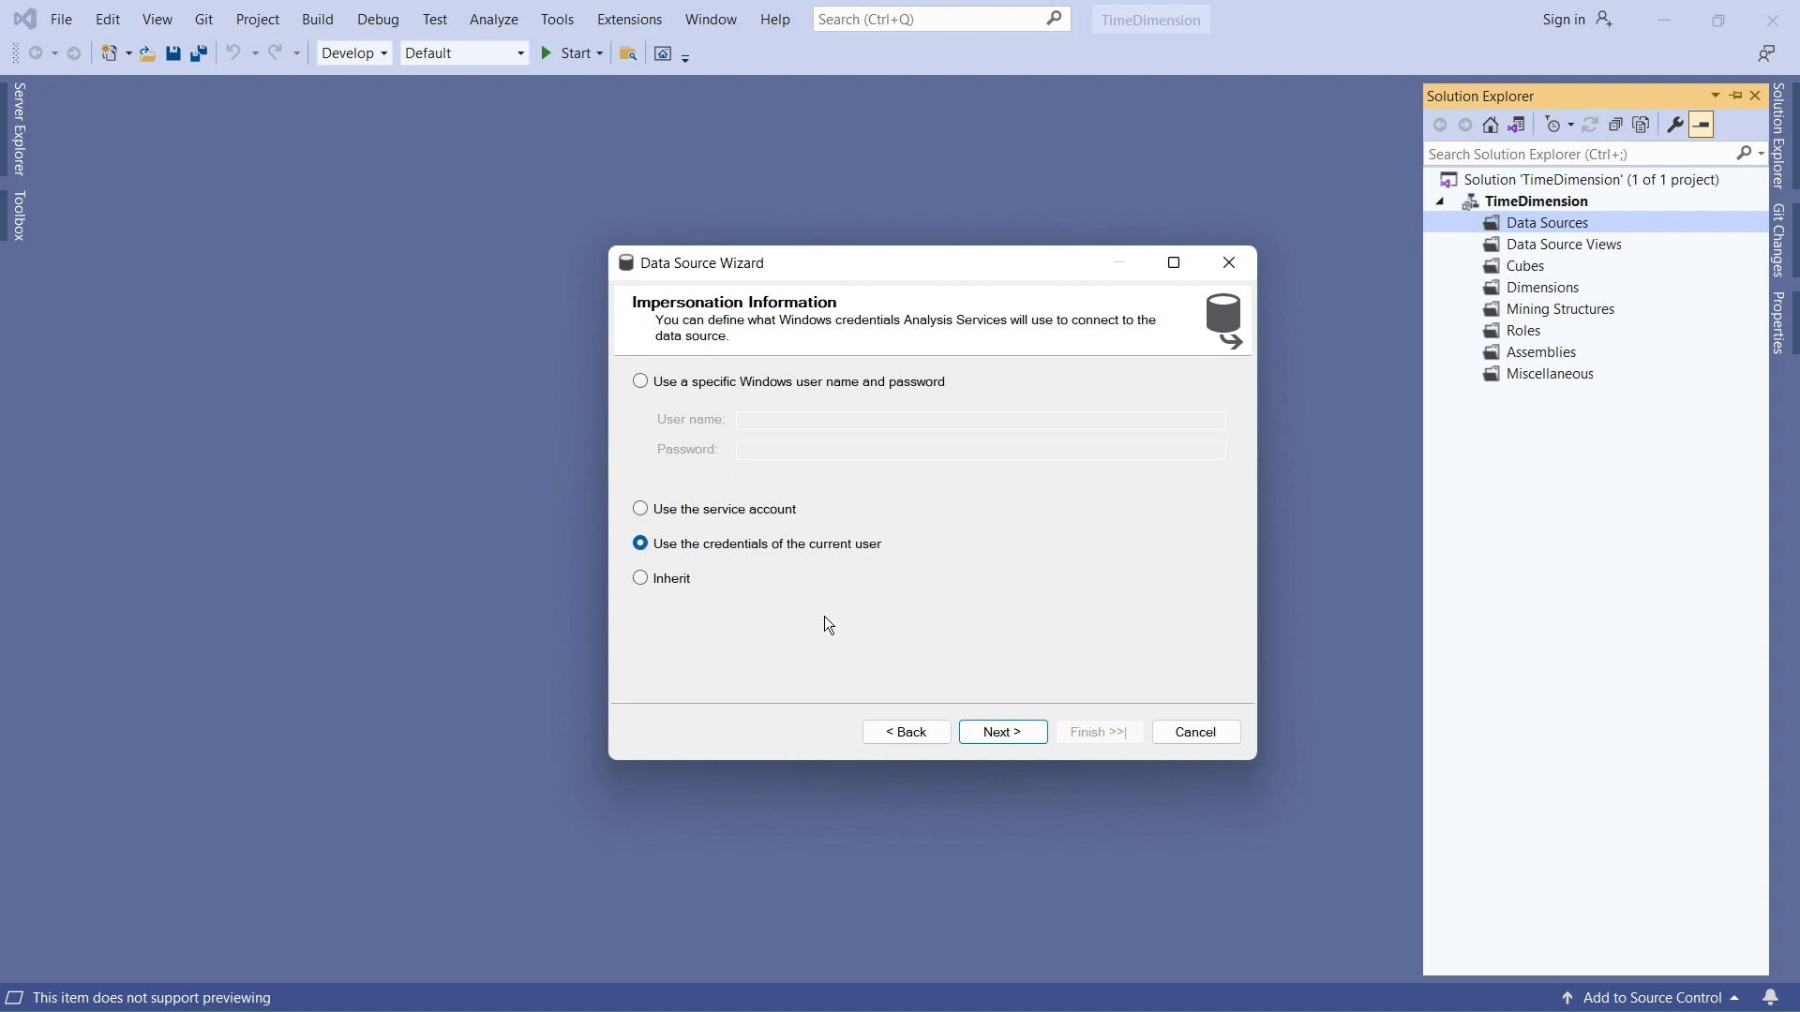
click(1000, 734)
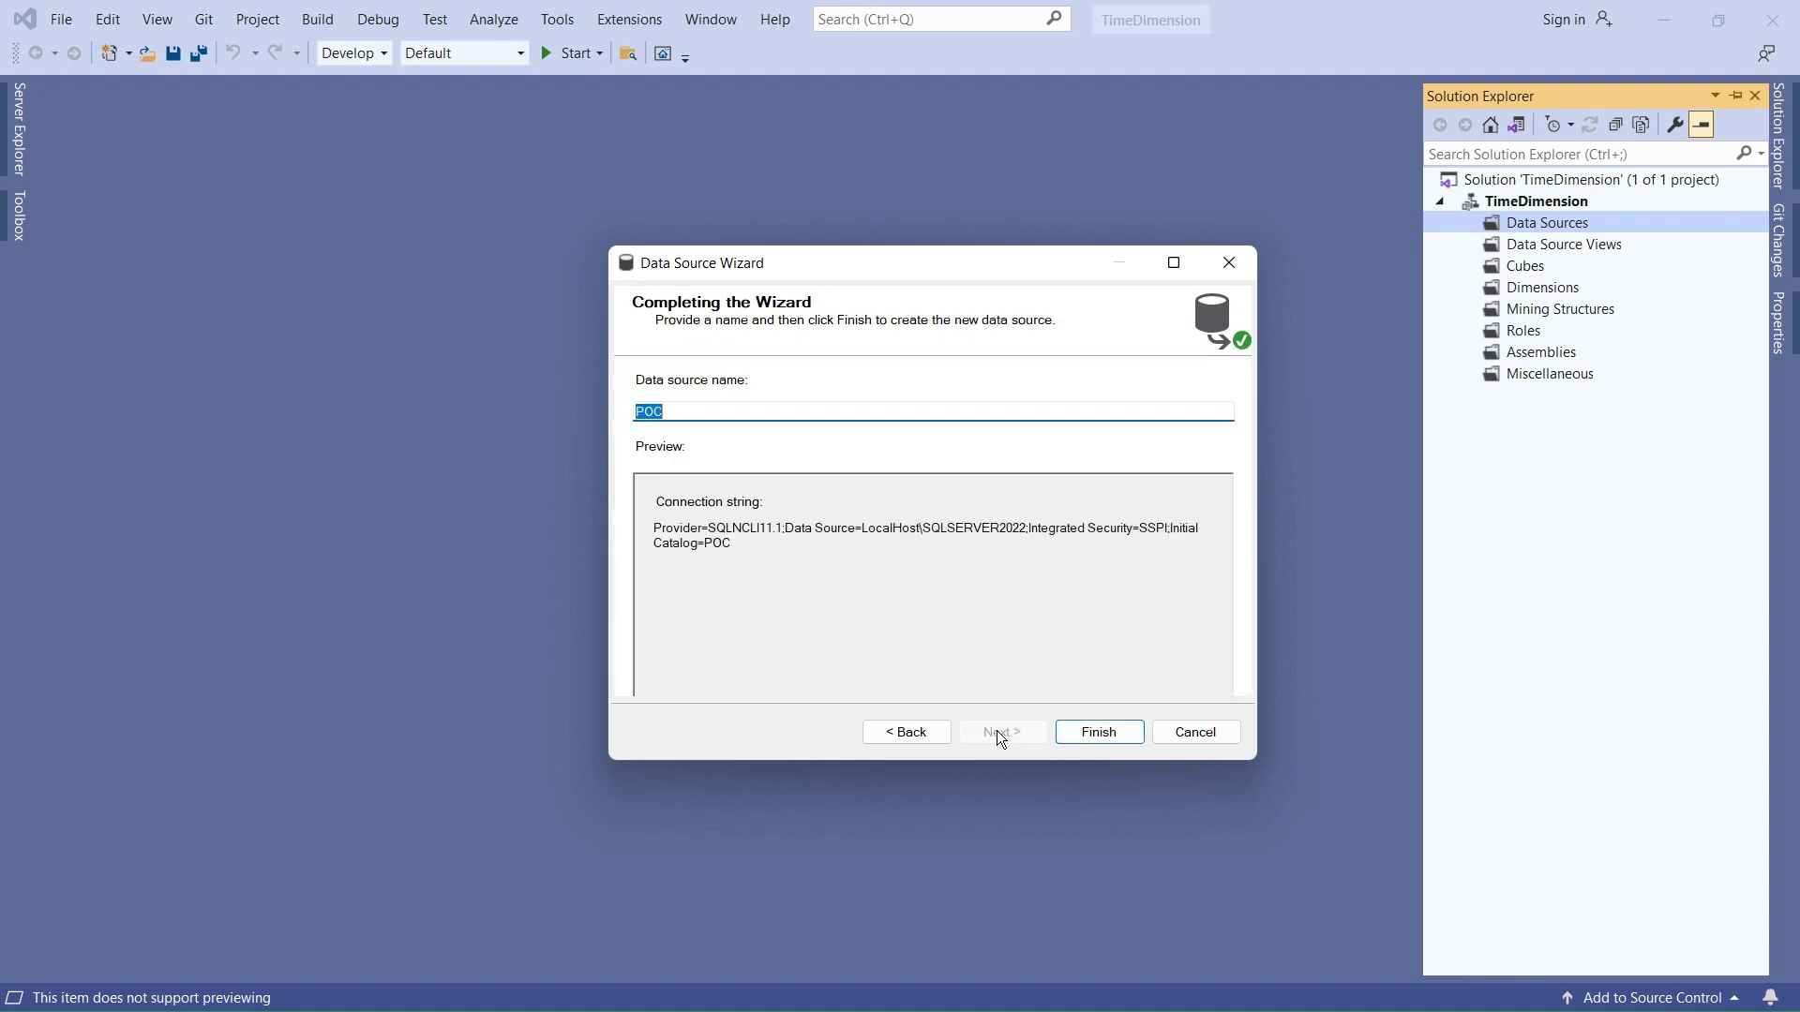
click(1104, 731)
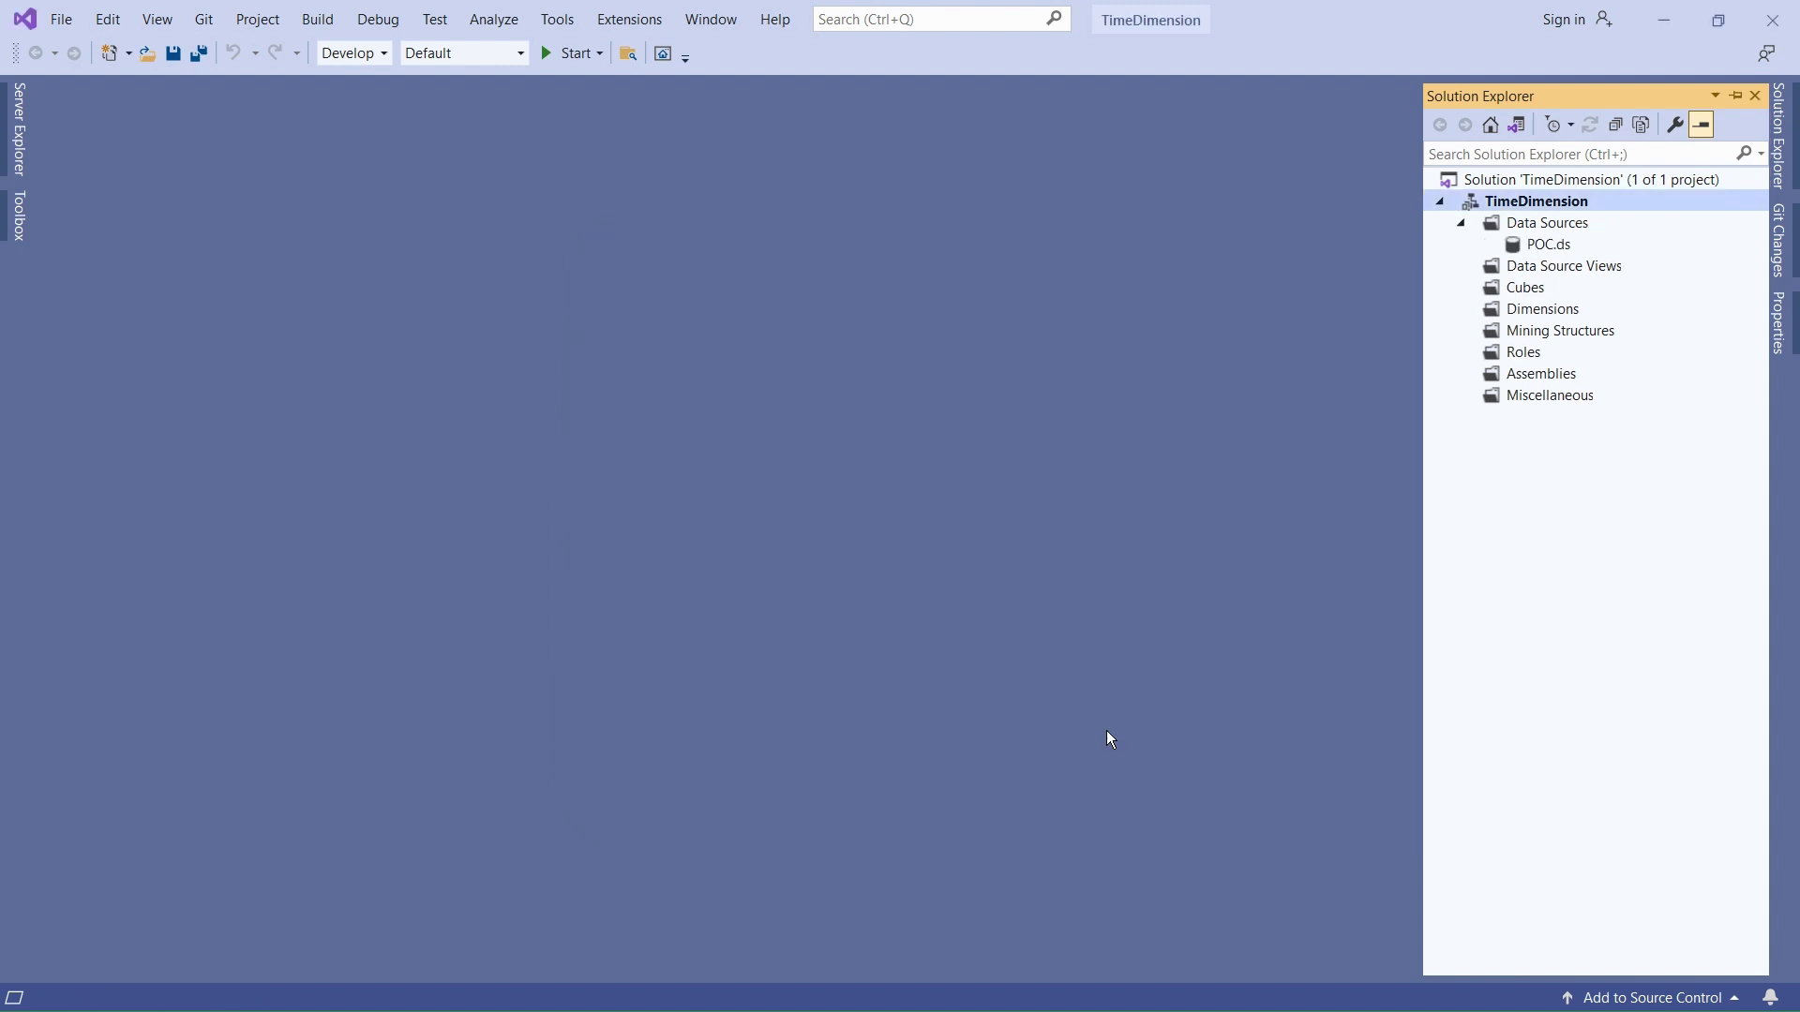
Step: Start a new dimension in the project and proceed to the choice of creation method
click(1547, 249)
click(1536, 269)
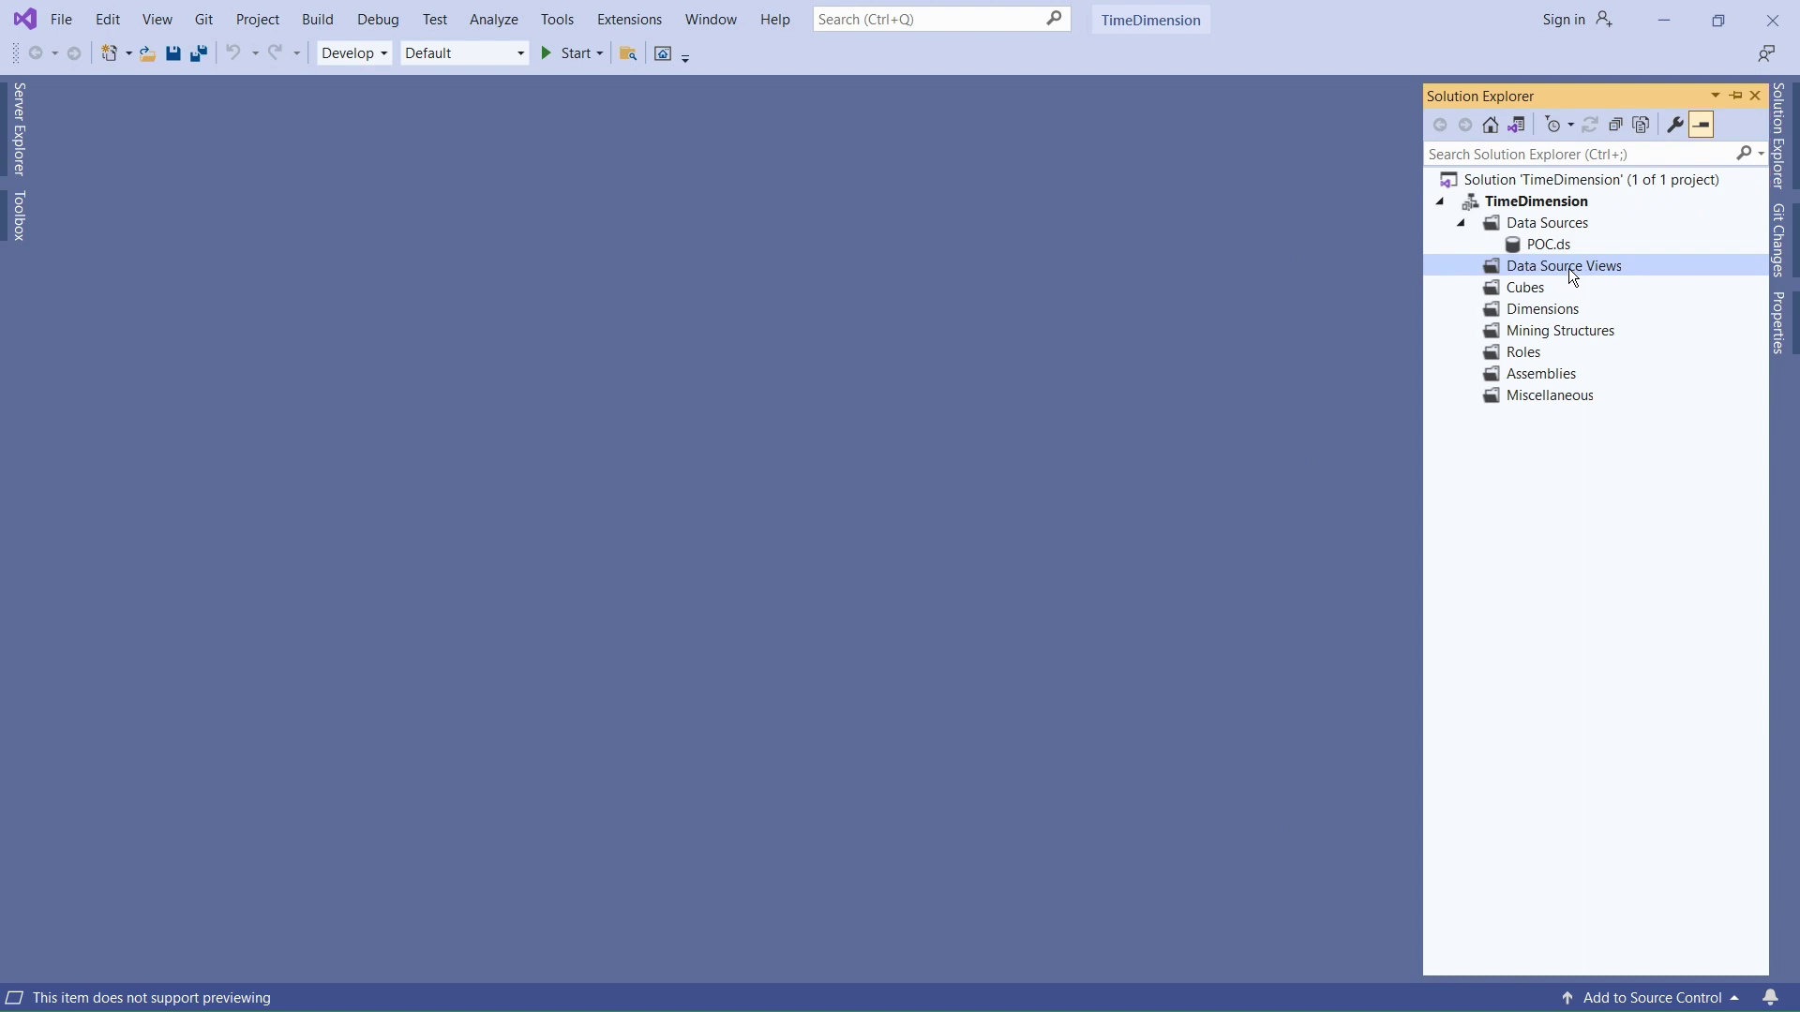
right_click(1525, 320)
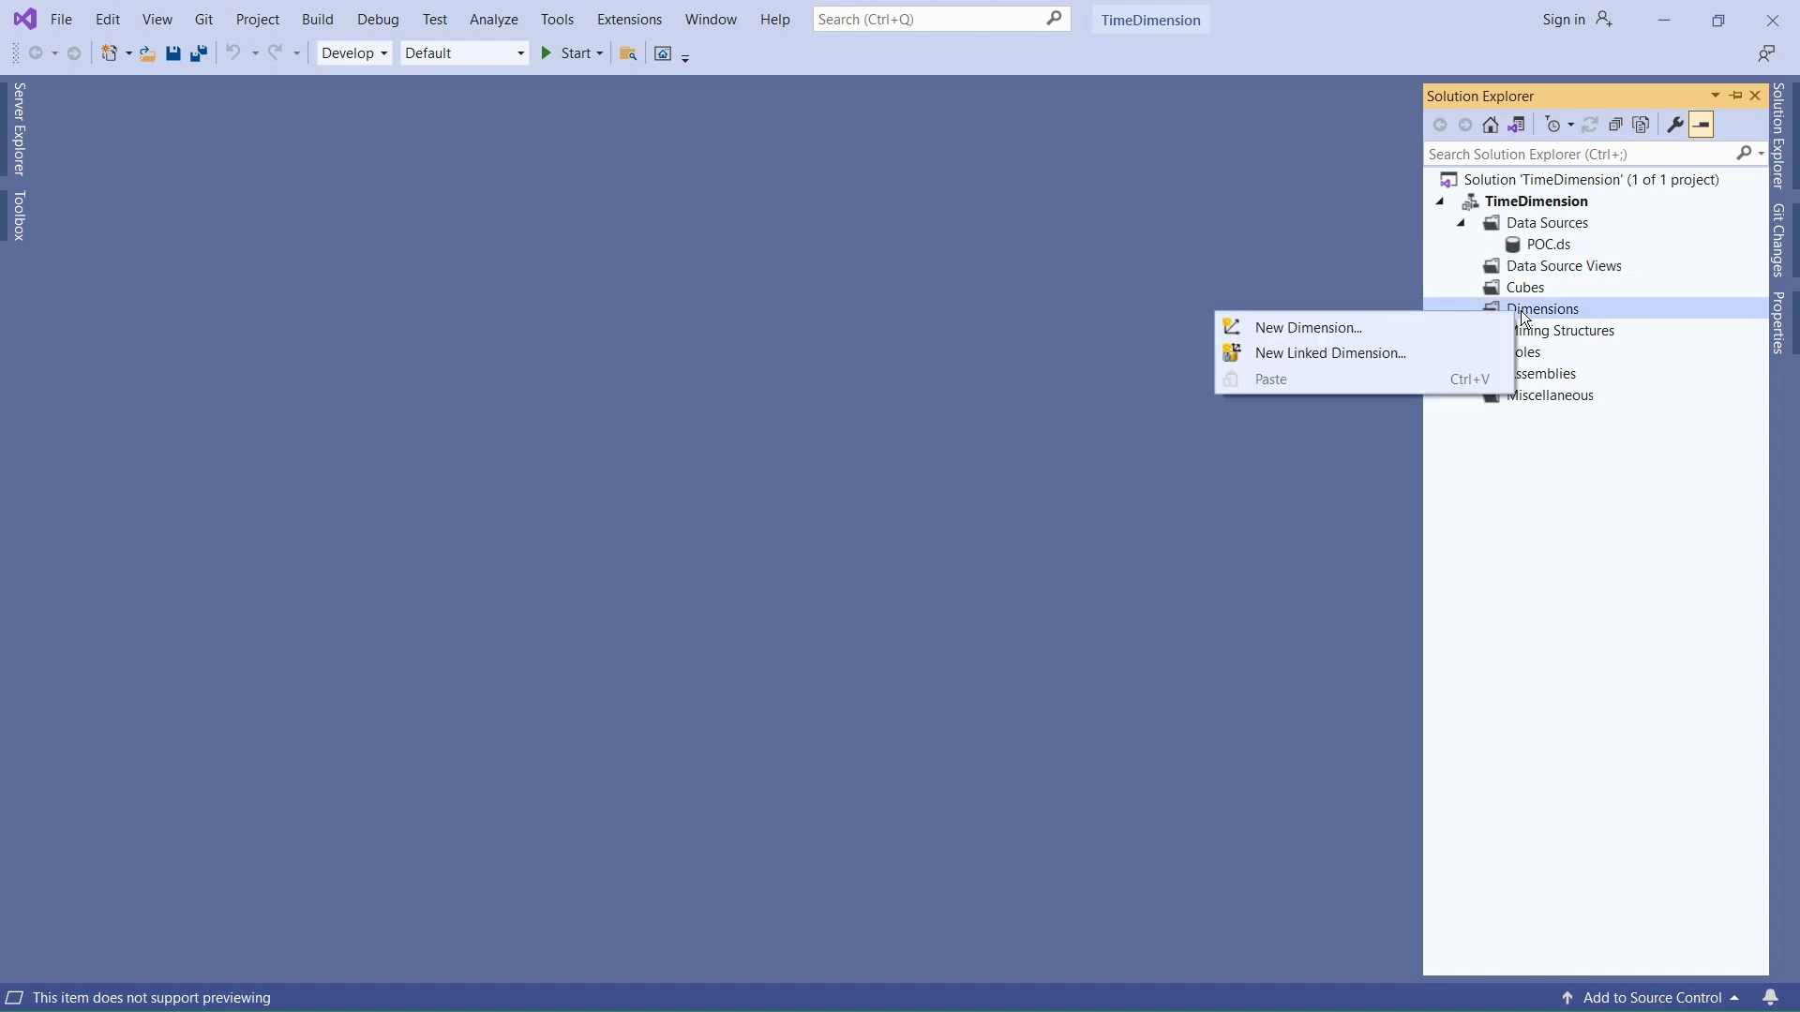
click(1366, 328)
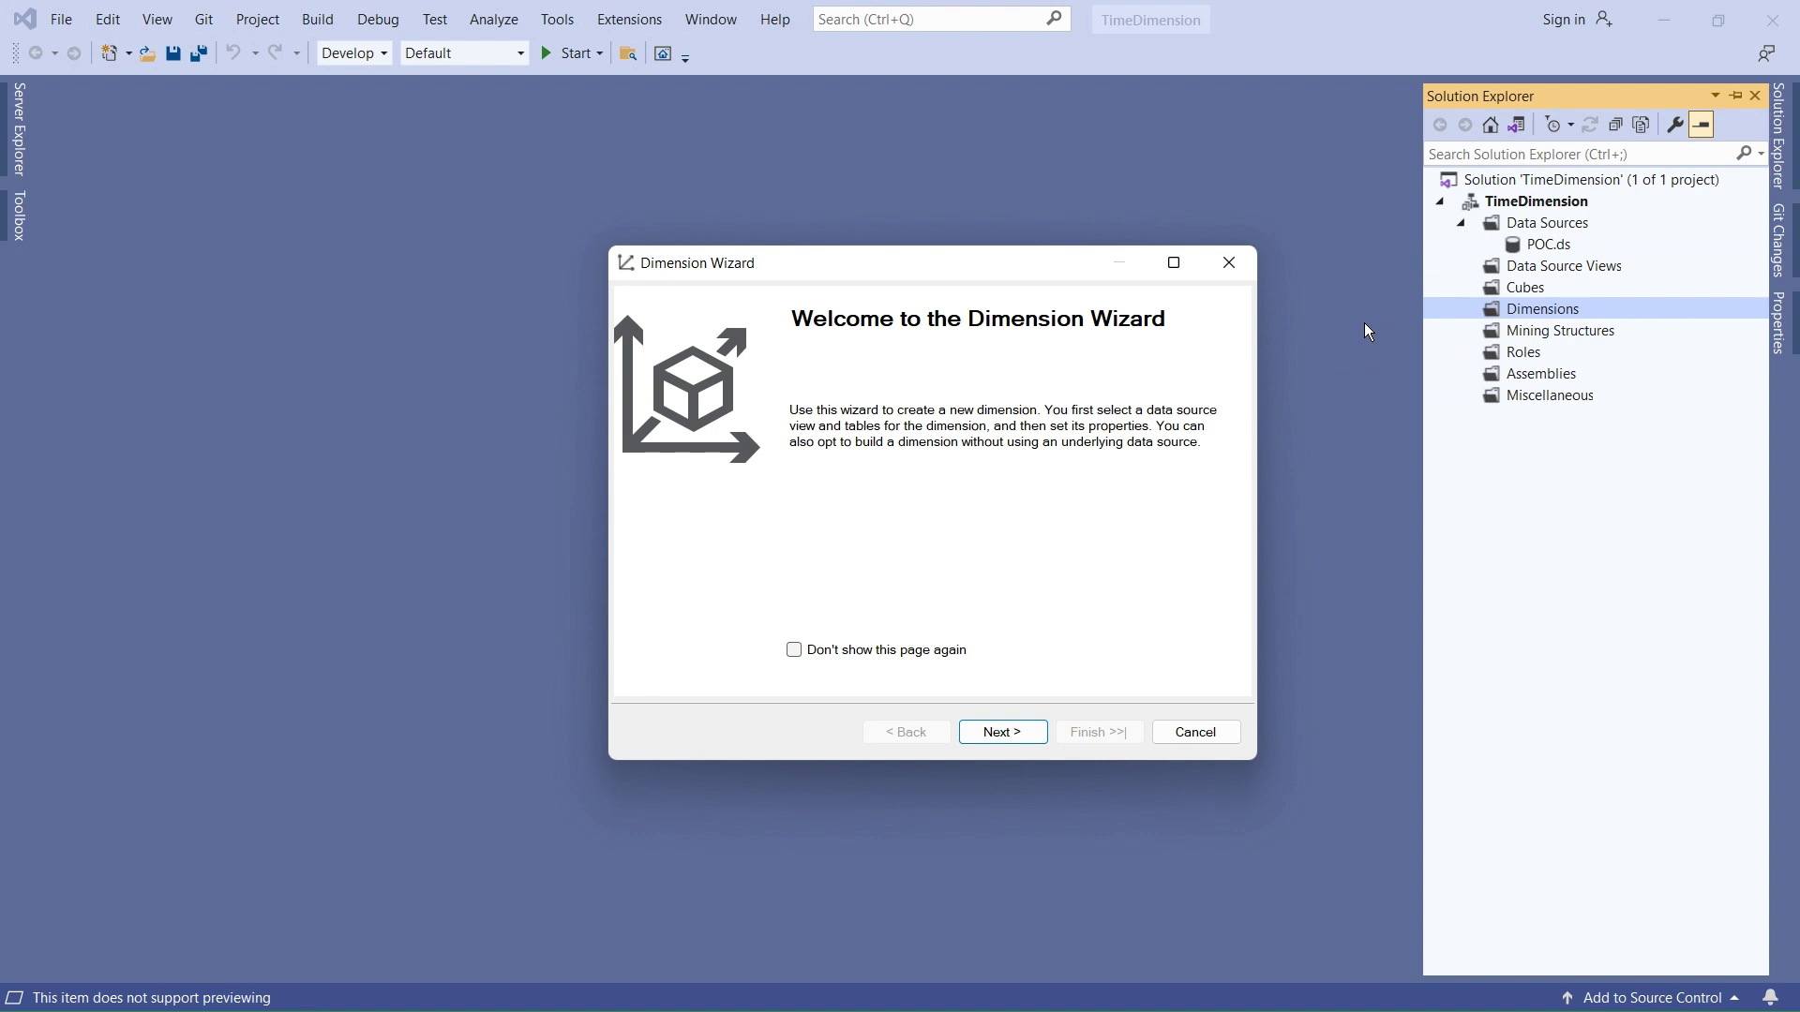
click(991, 737)
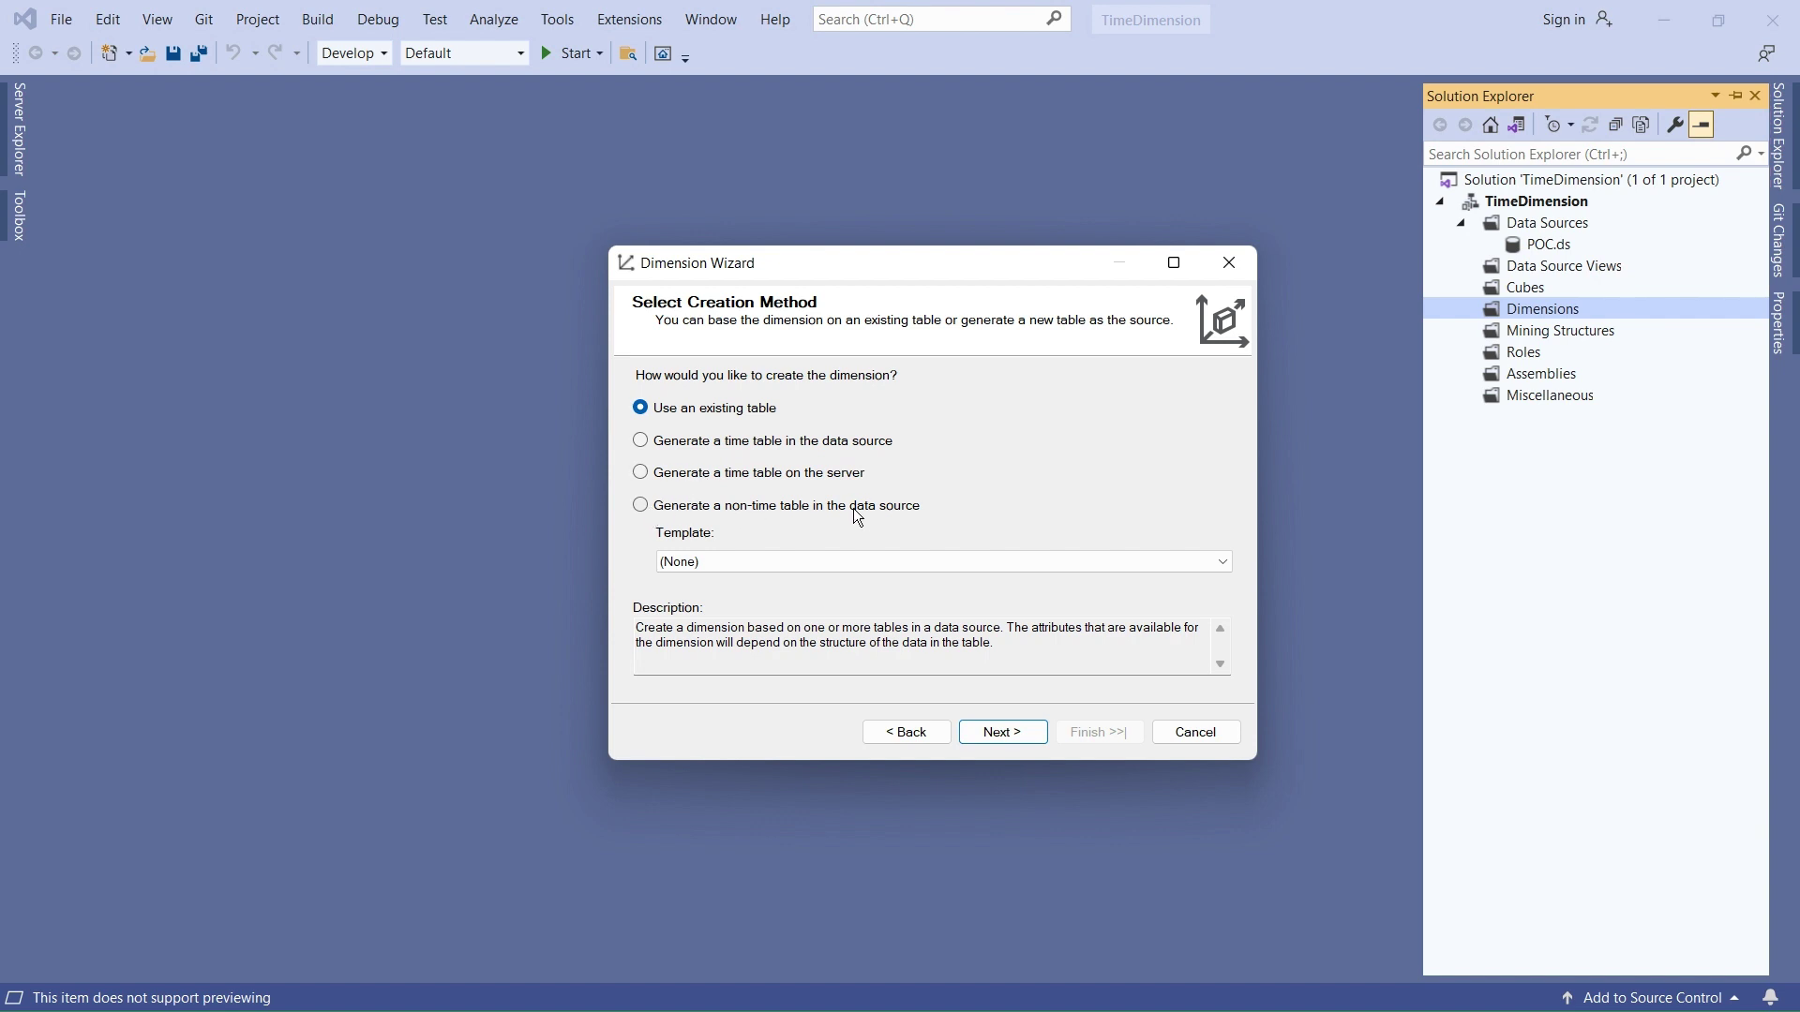
Step: Review the templates offered for generating a non-time table in the data source
click(900, 558)
click(896, 559)
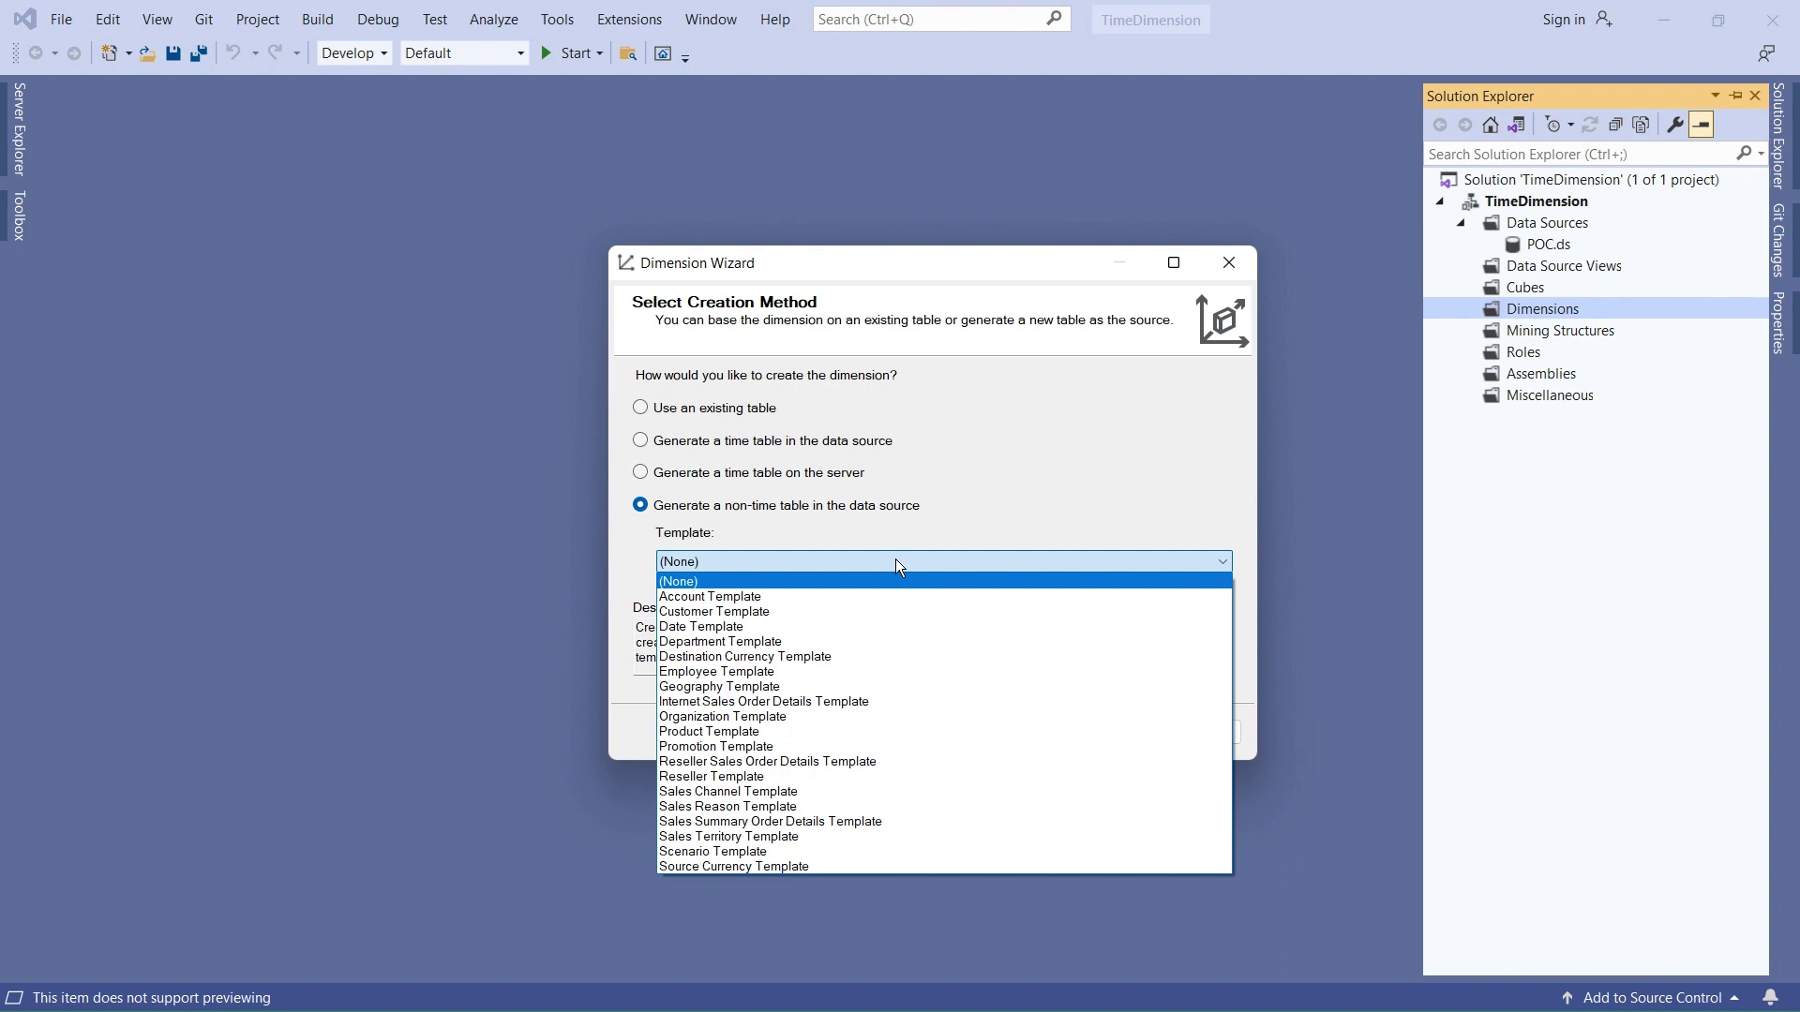
click(634, 546)
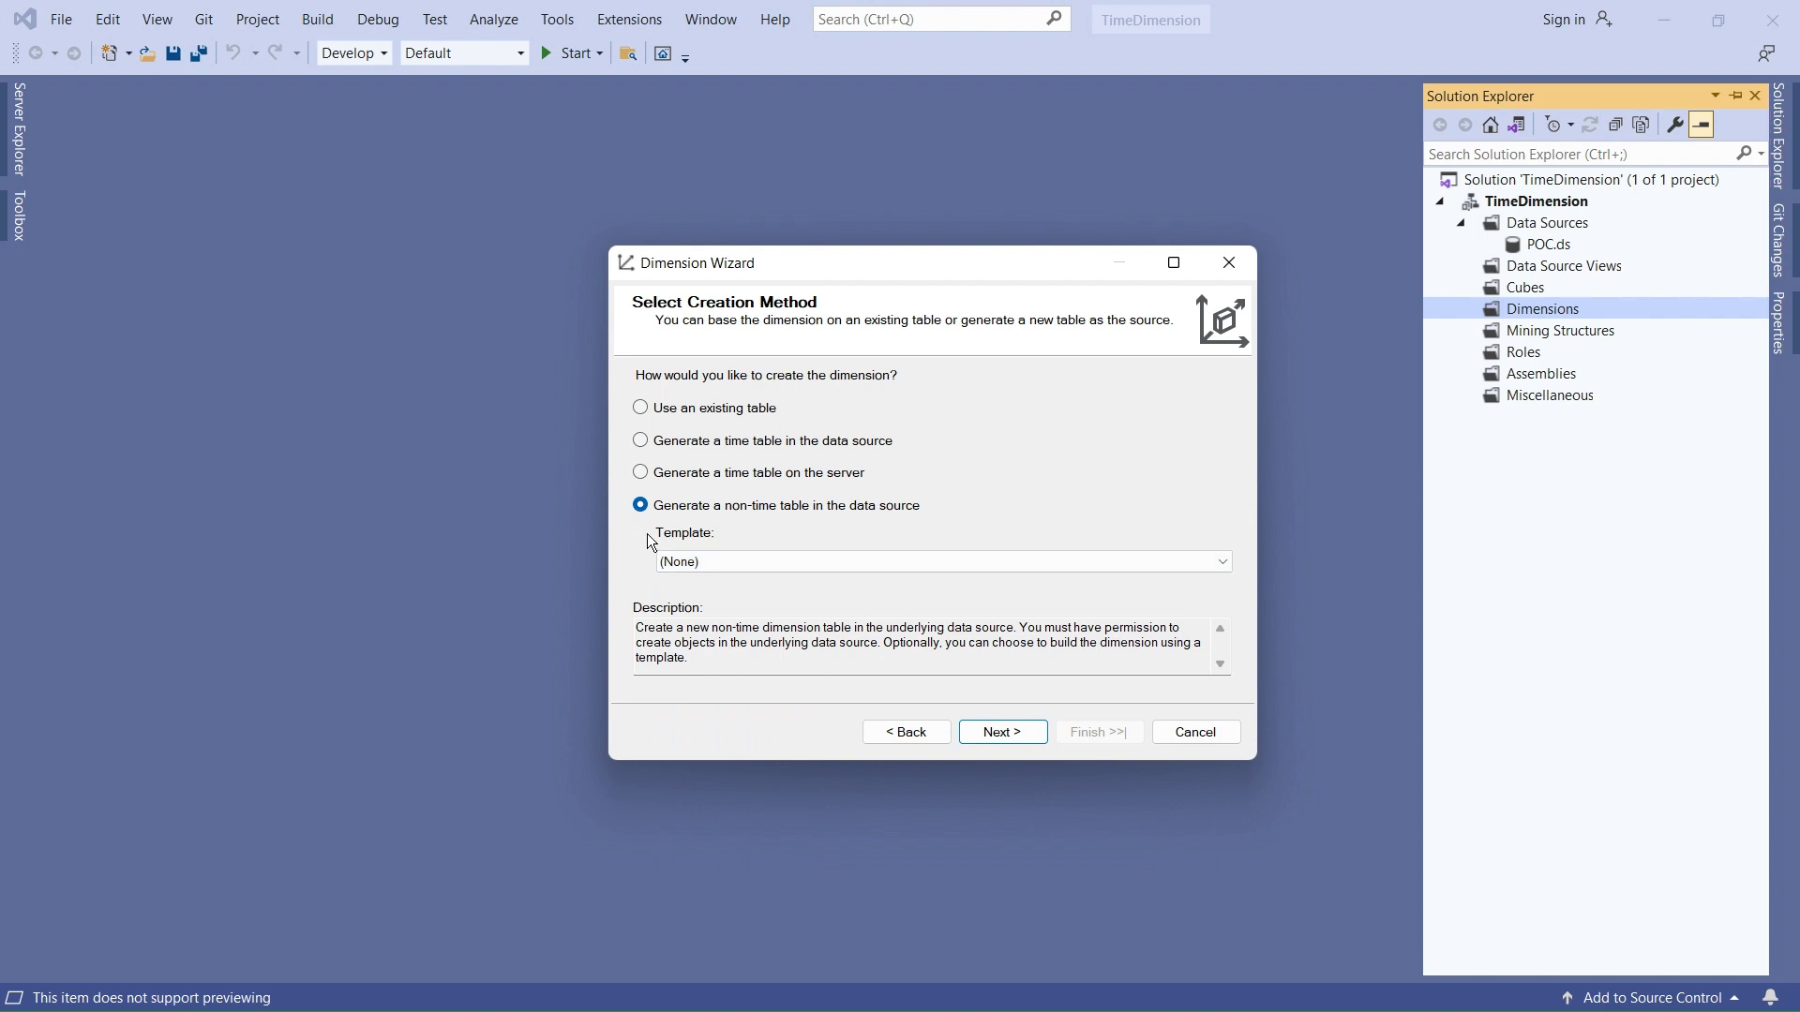
Step: Choose to generate a time table in the data source as the dimension's creation method
click(643, 441)
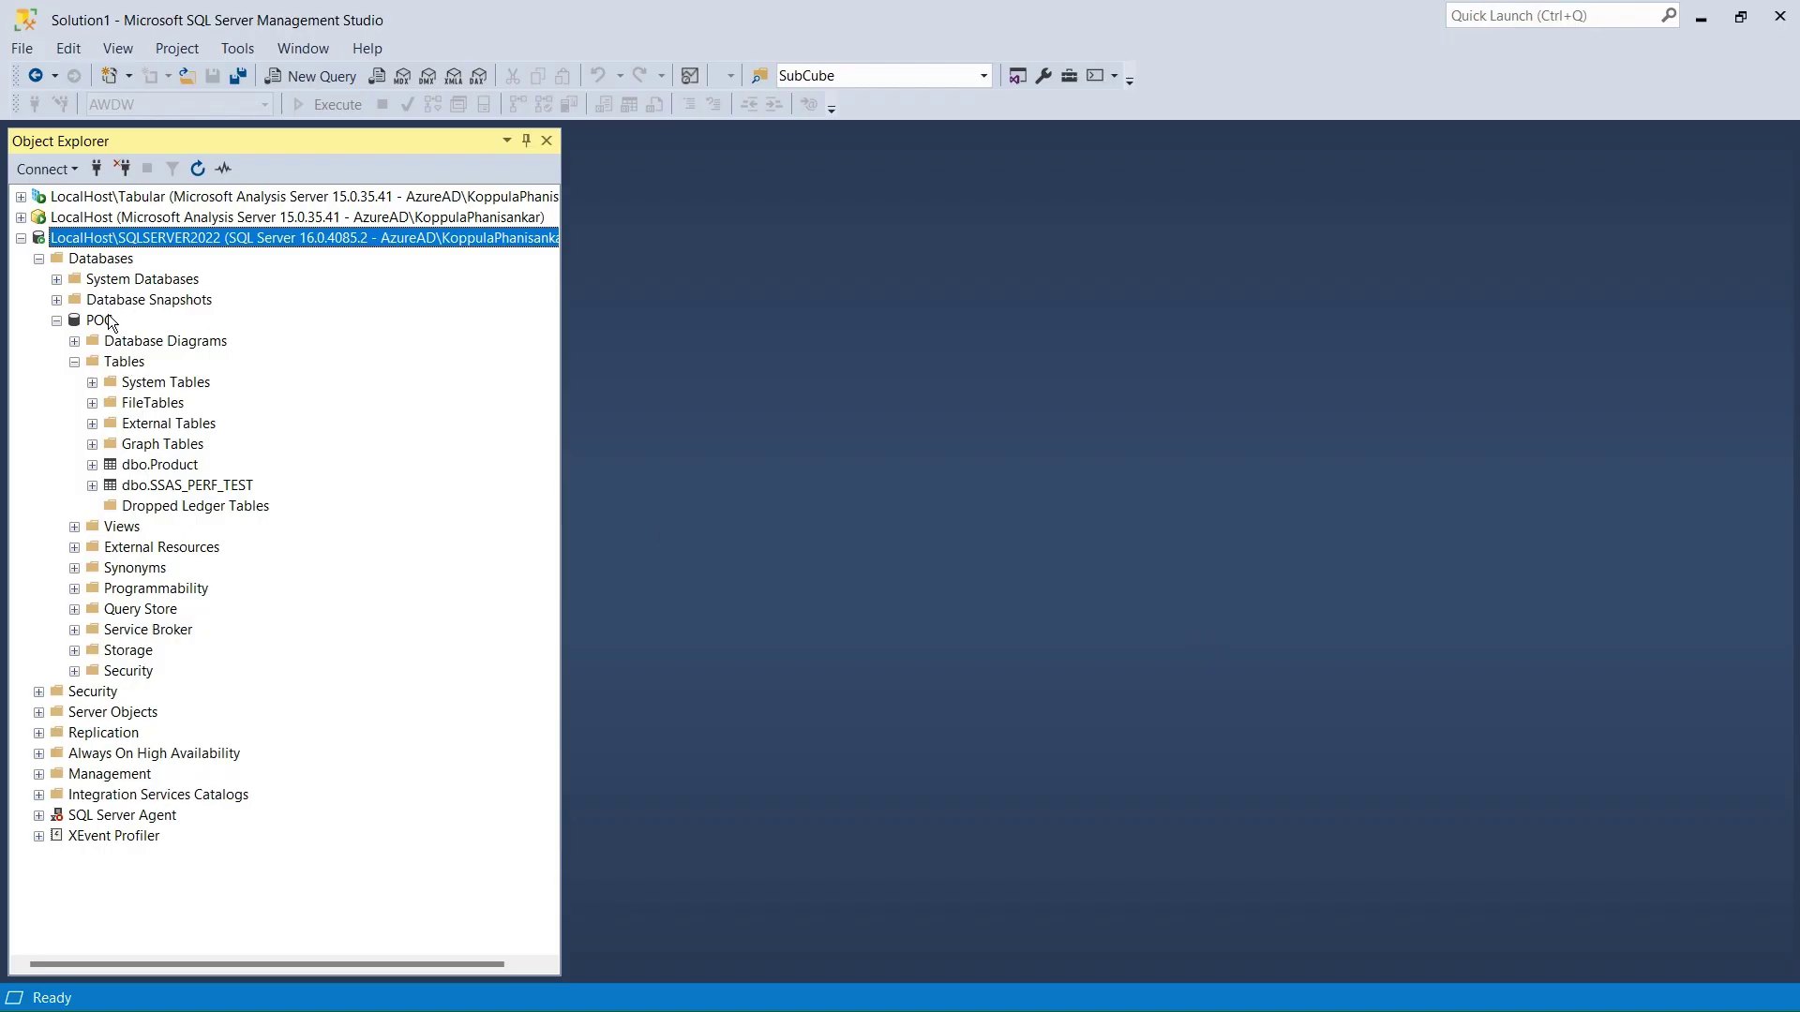
Step: Refresh the tables list of the POC database in SQL Server Management Studio and return to the dimension wizard in Visual Studio
right_click(123, 365)
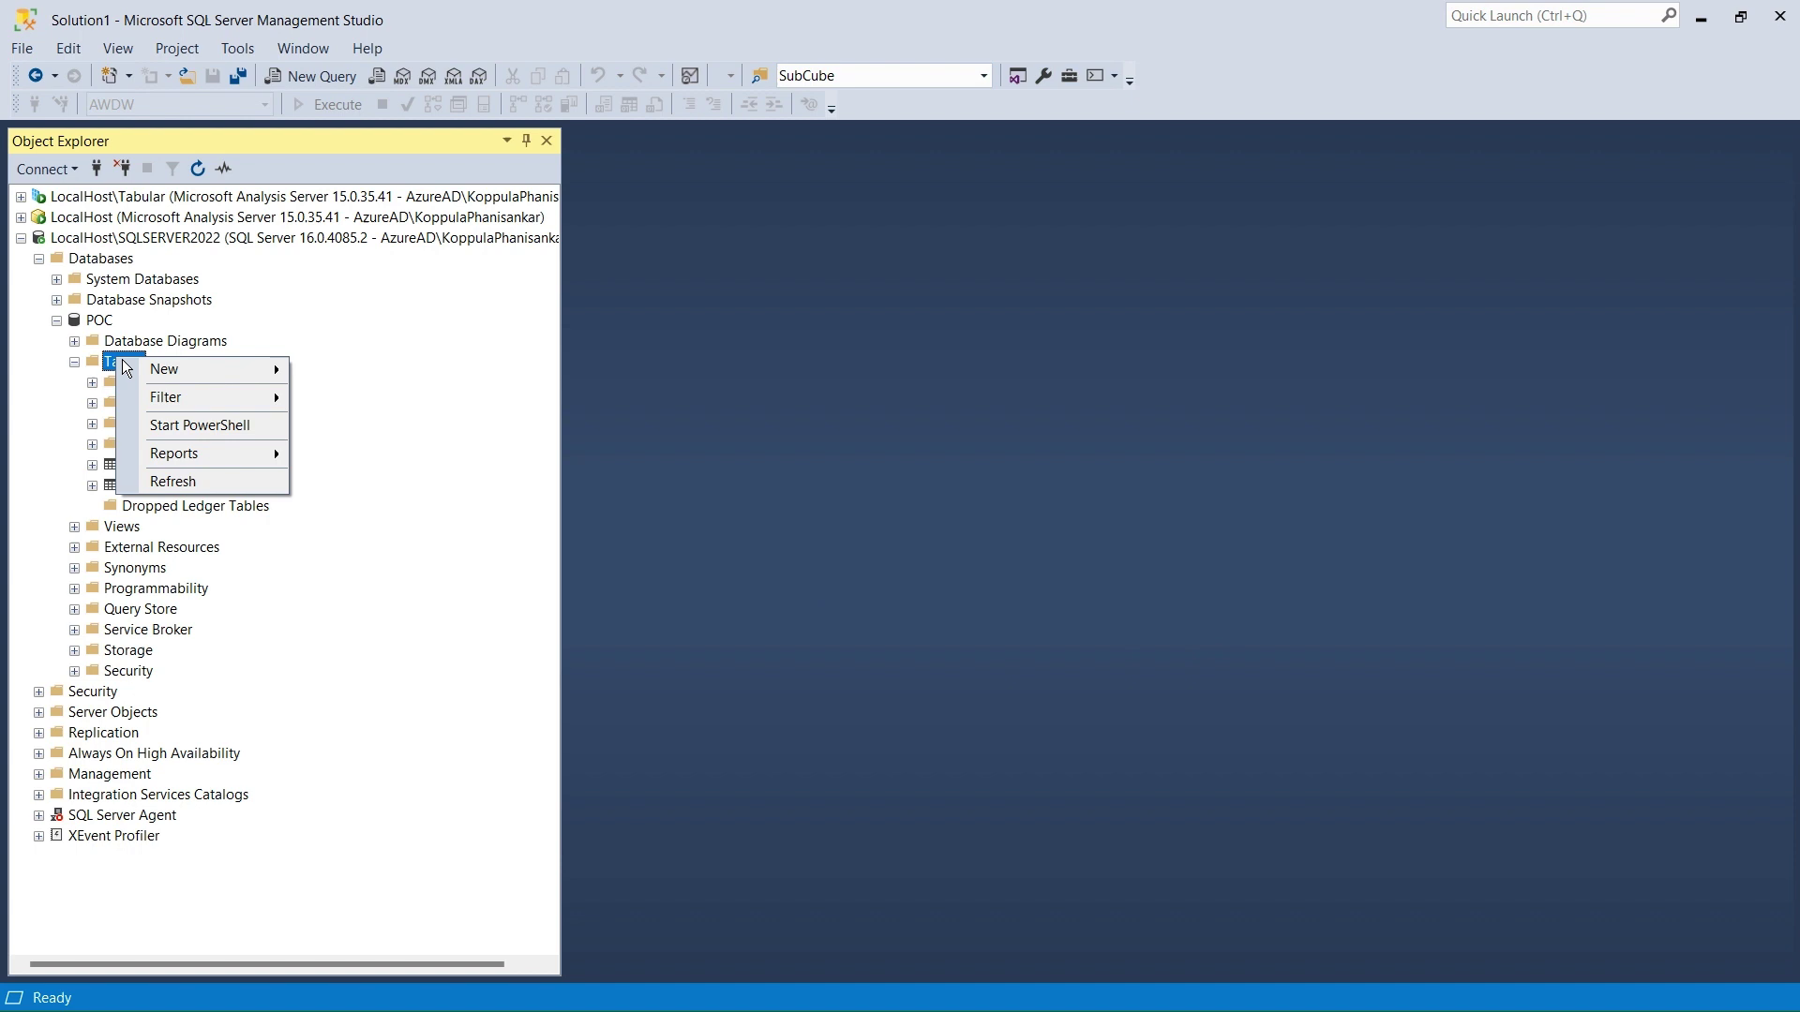
click(207, 480)
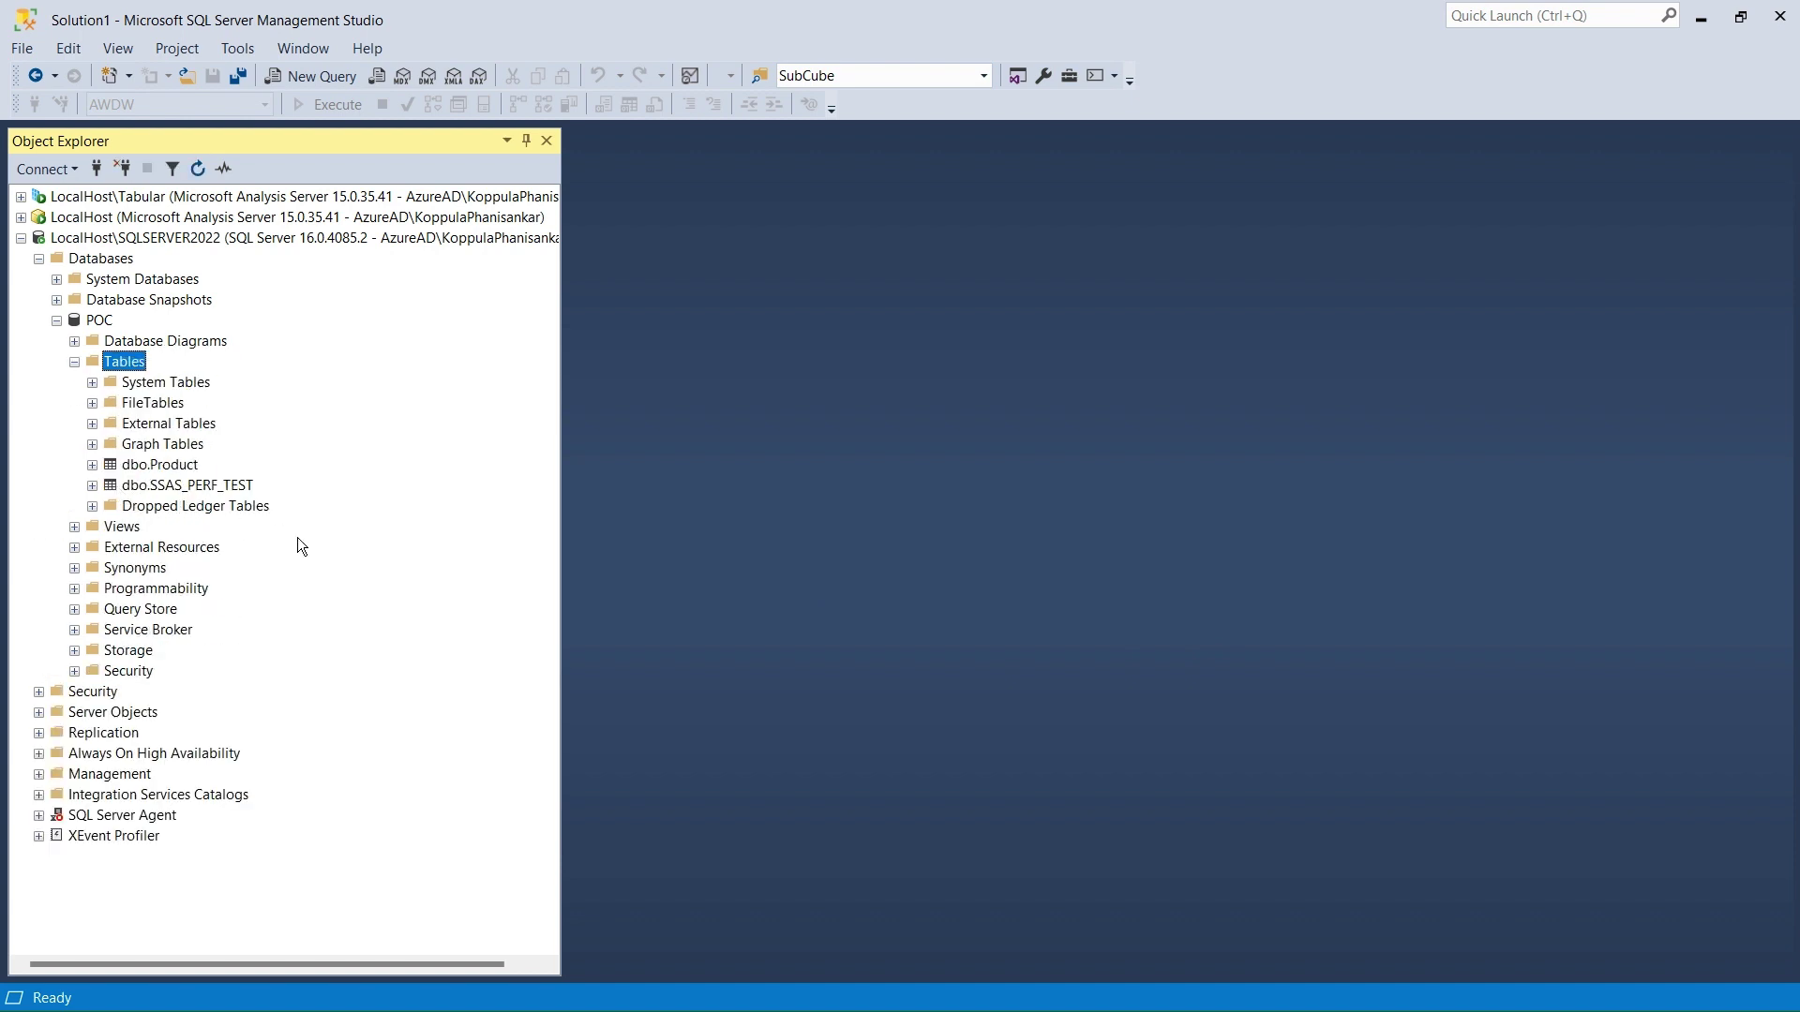
key(alt)
key(alt+Tab)
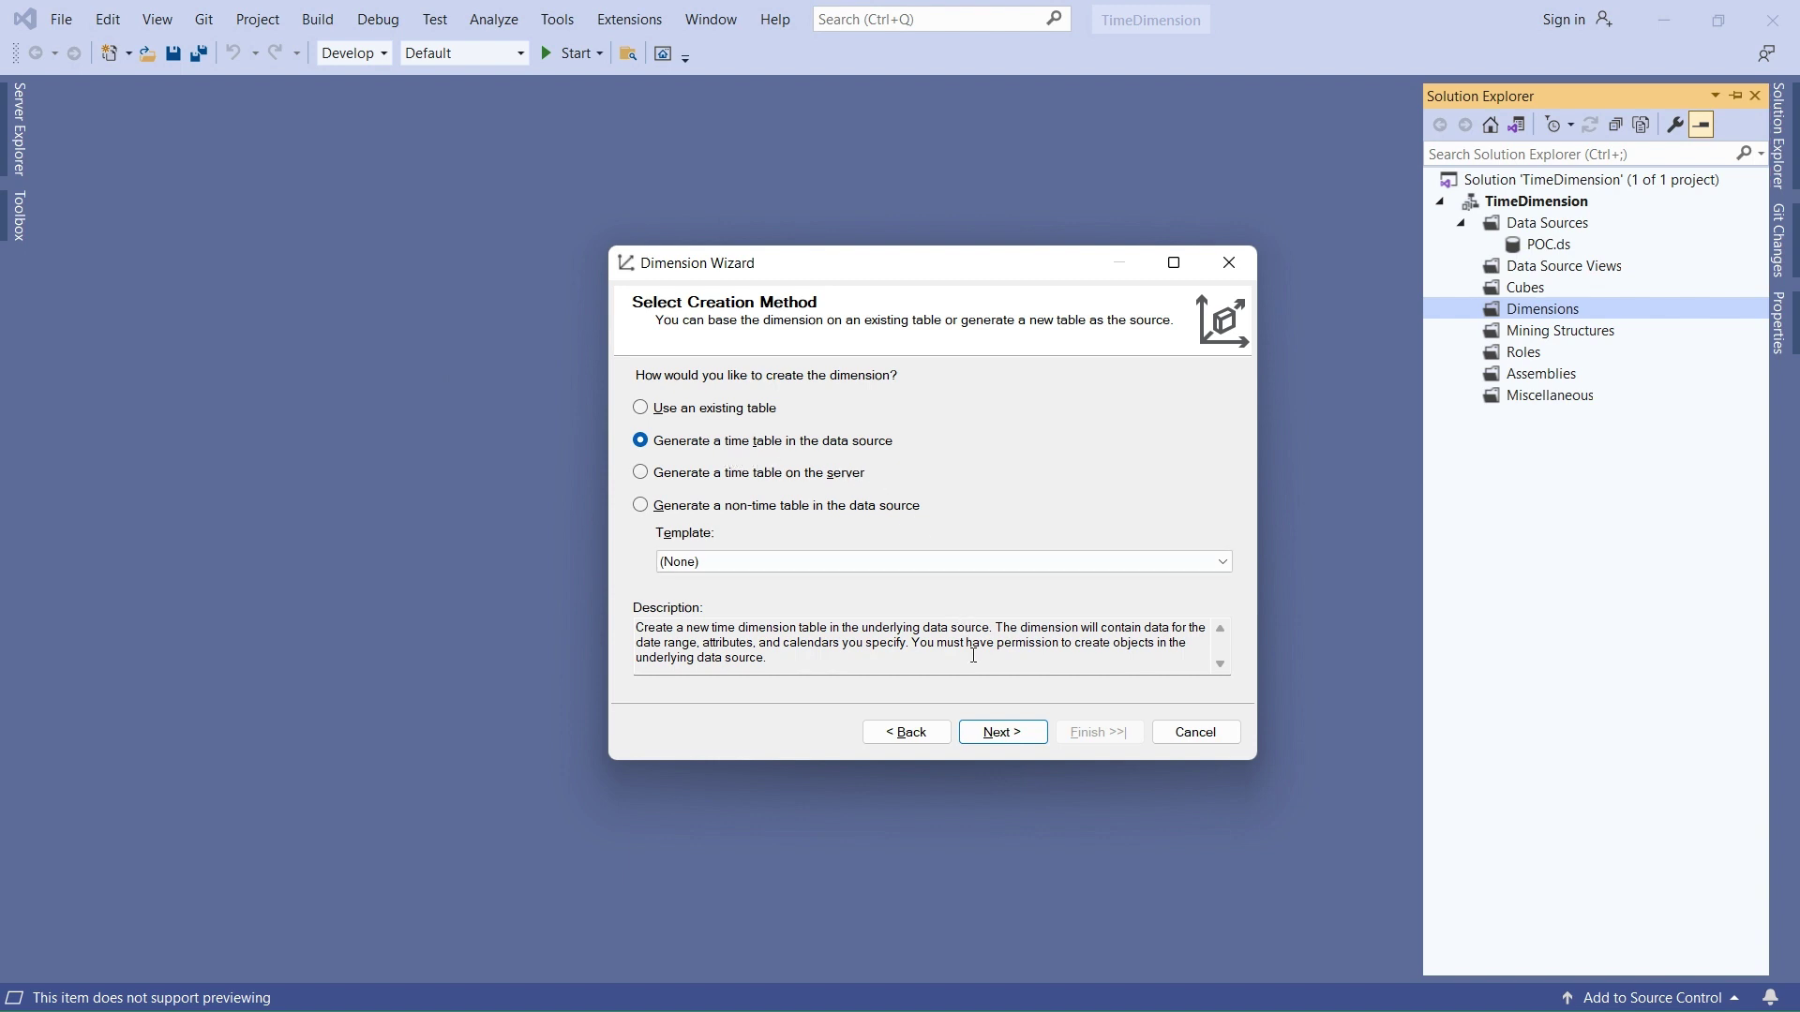
Step: Proceed to the time period definition and set the year of the last calendar day to 2030
click(1001, 732)
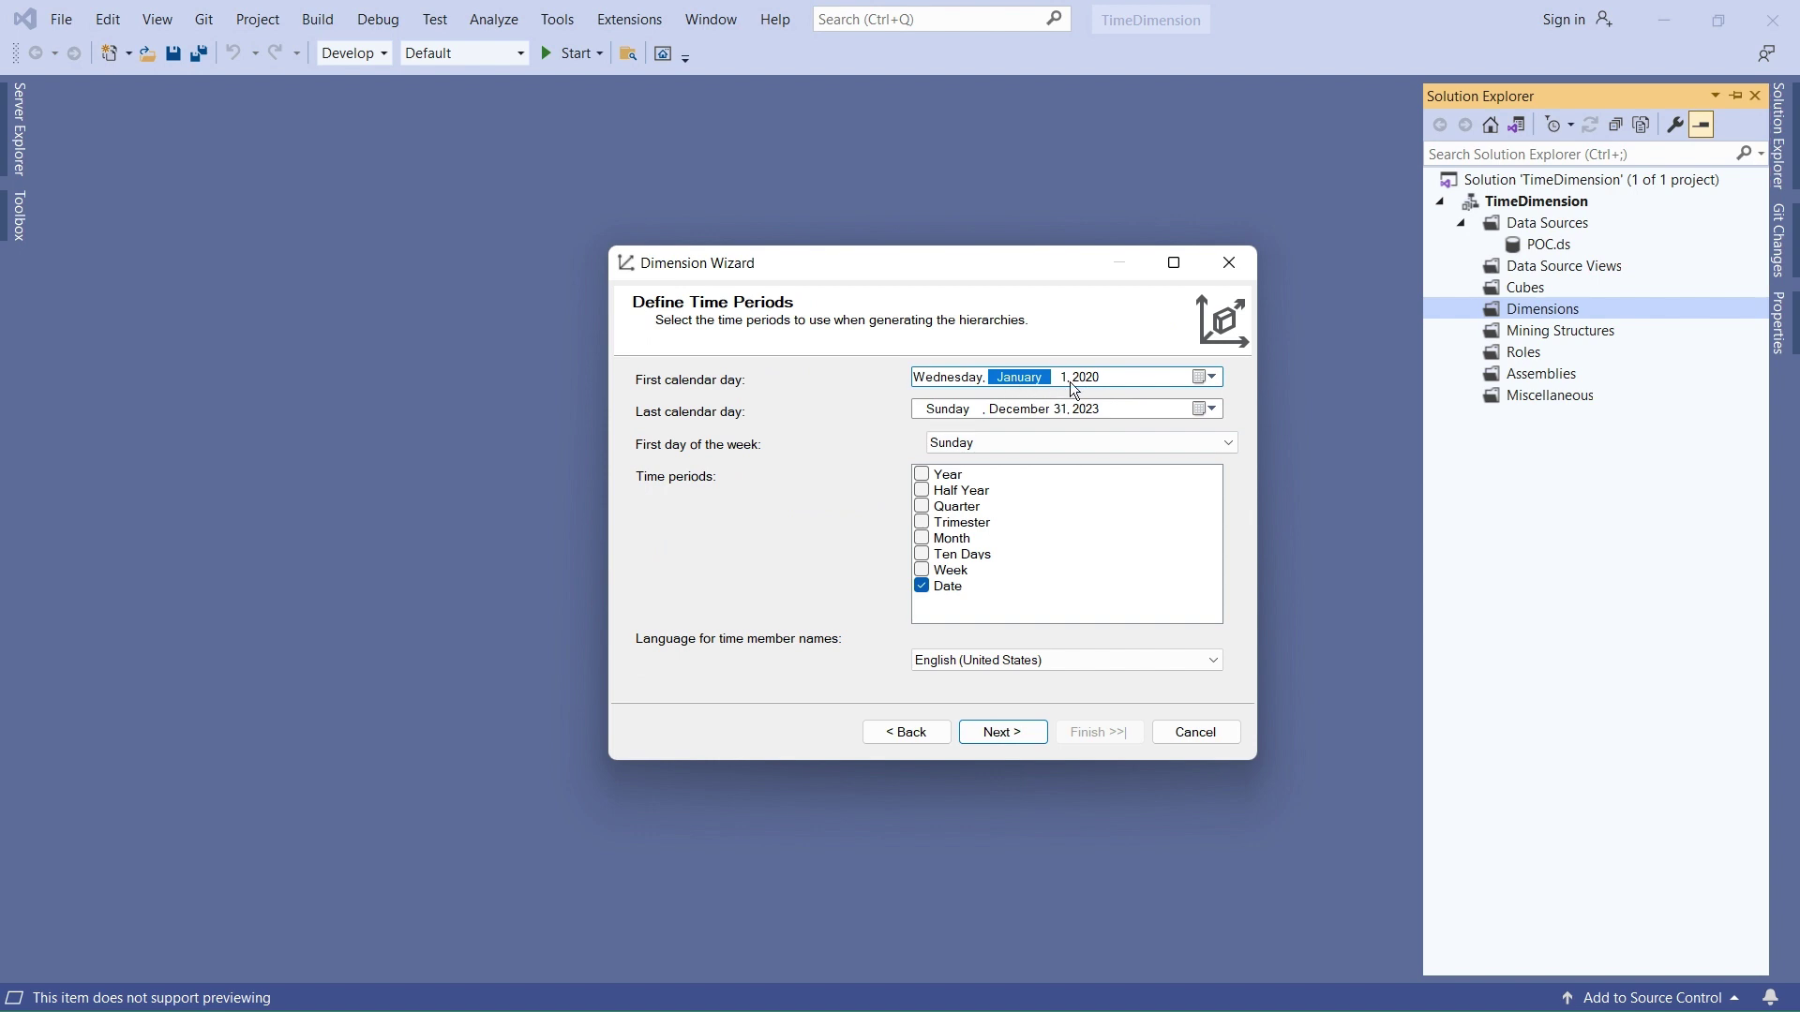
click(1097, 413)
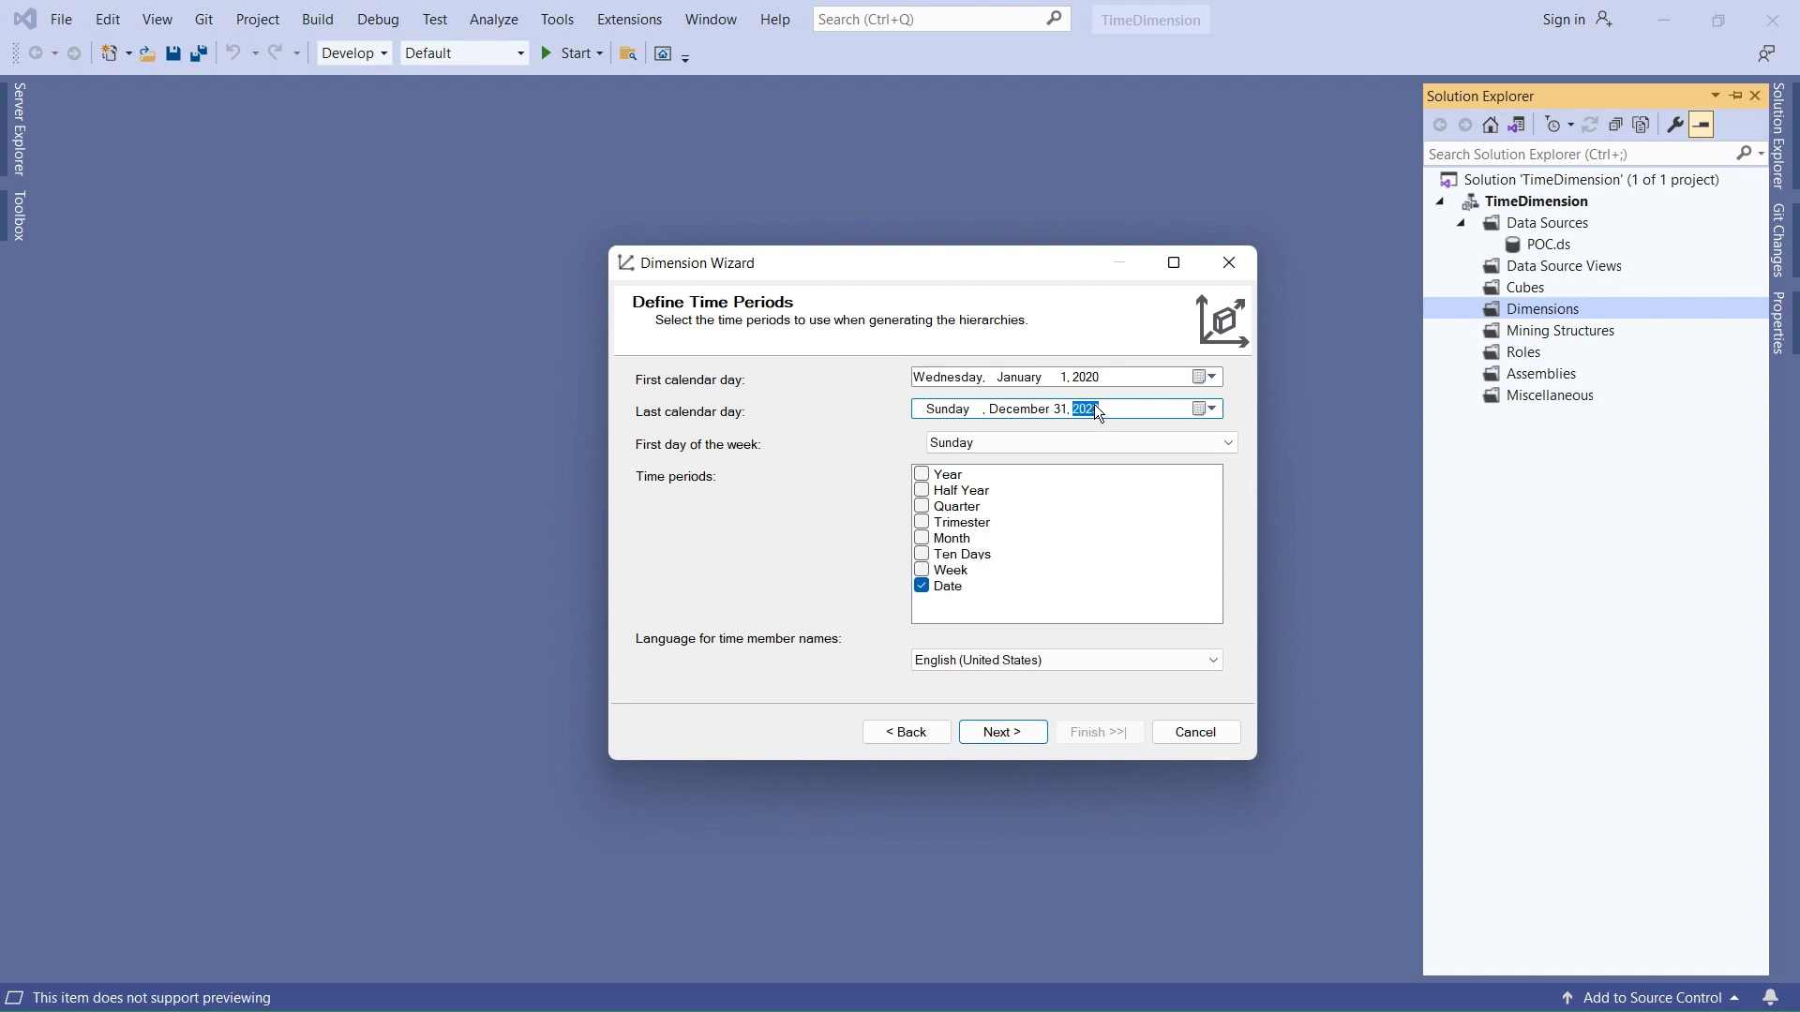
text(2030)
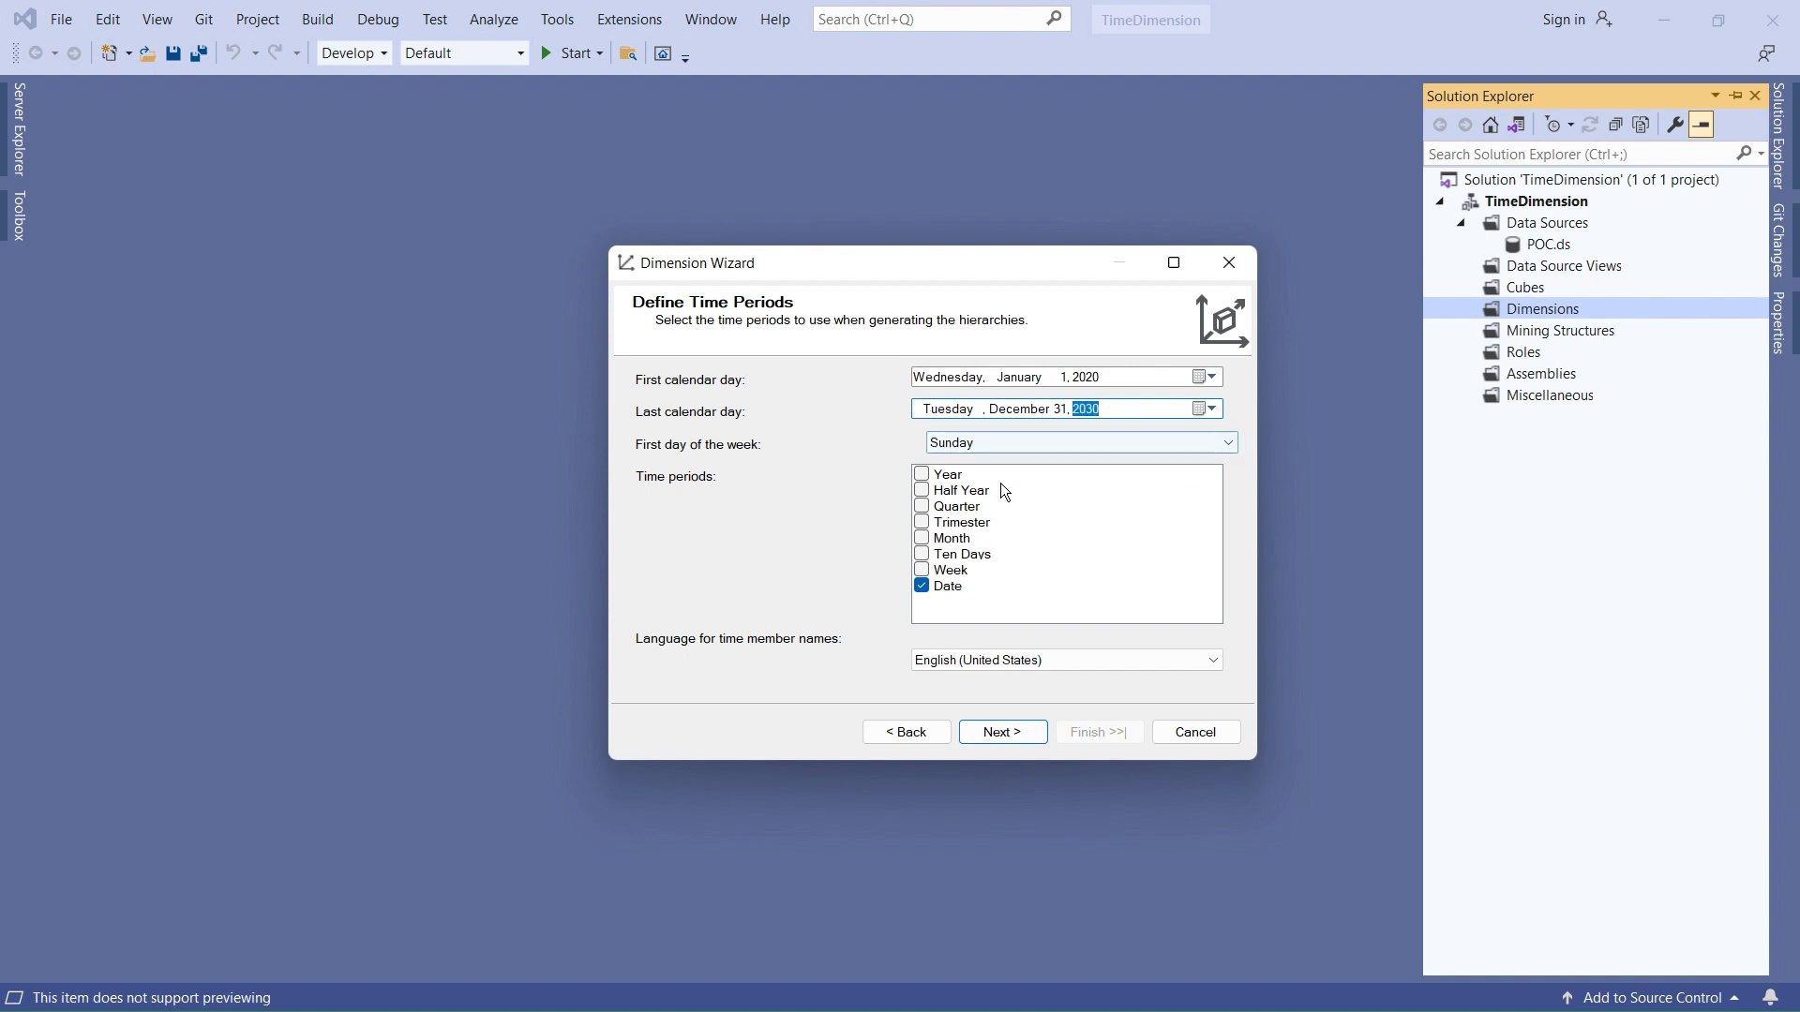
Step: Add Year, Half Year, Quarter, Trimester and Month to the time periods, leaving Ten Days excluded
click(921, 475)
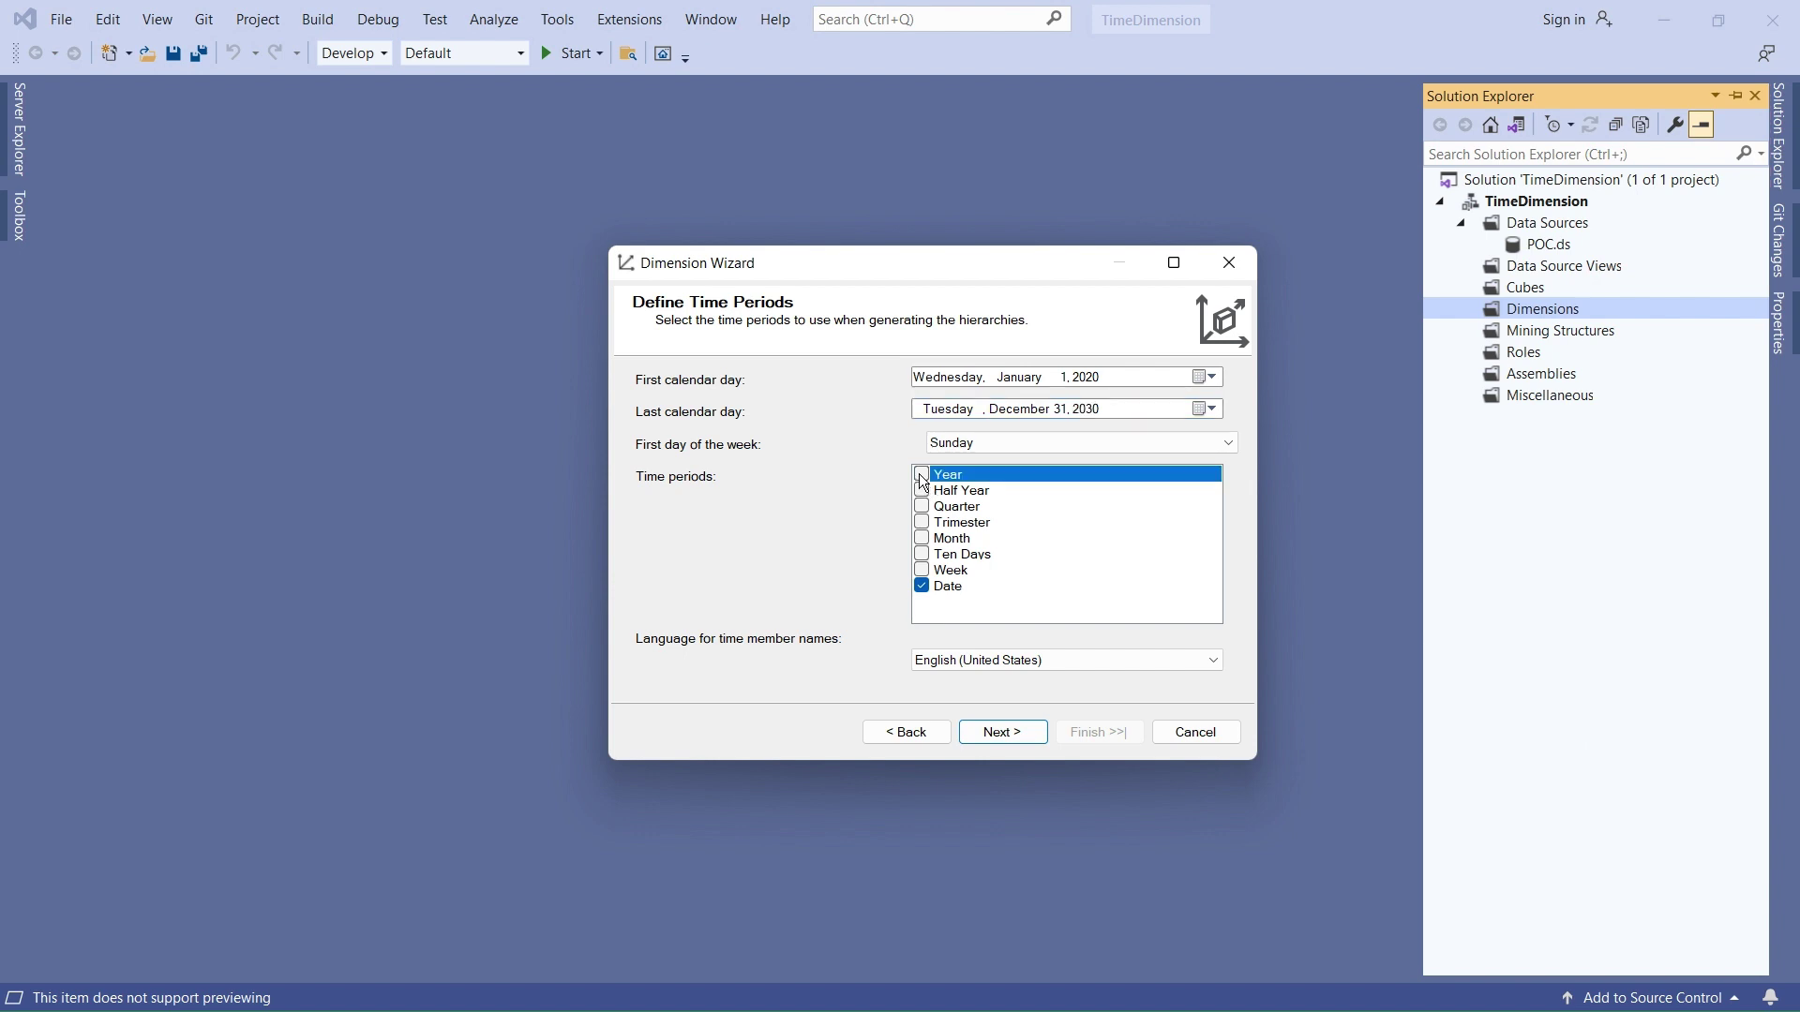
click(921, 502)
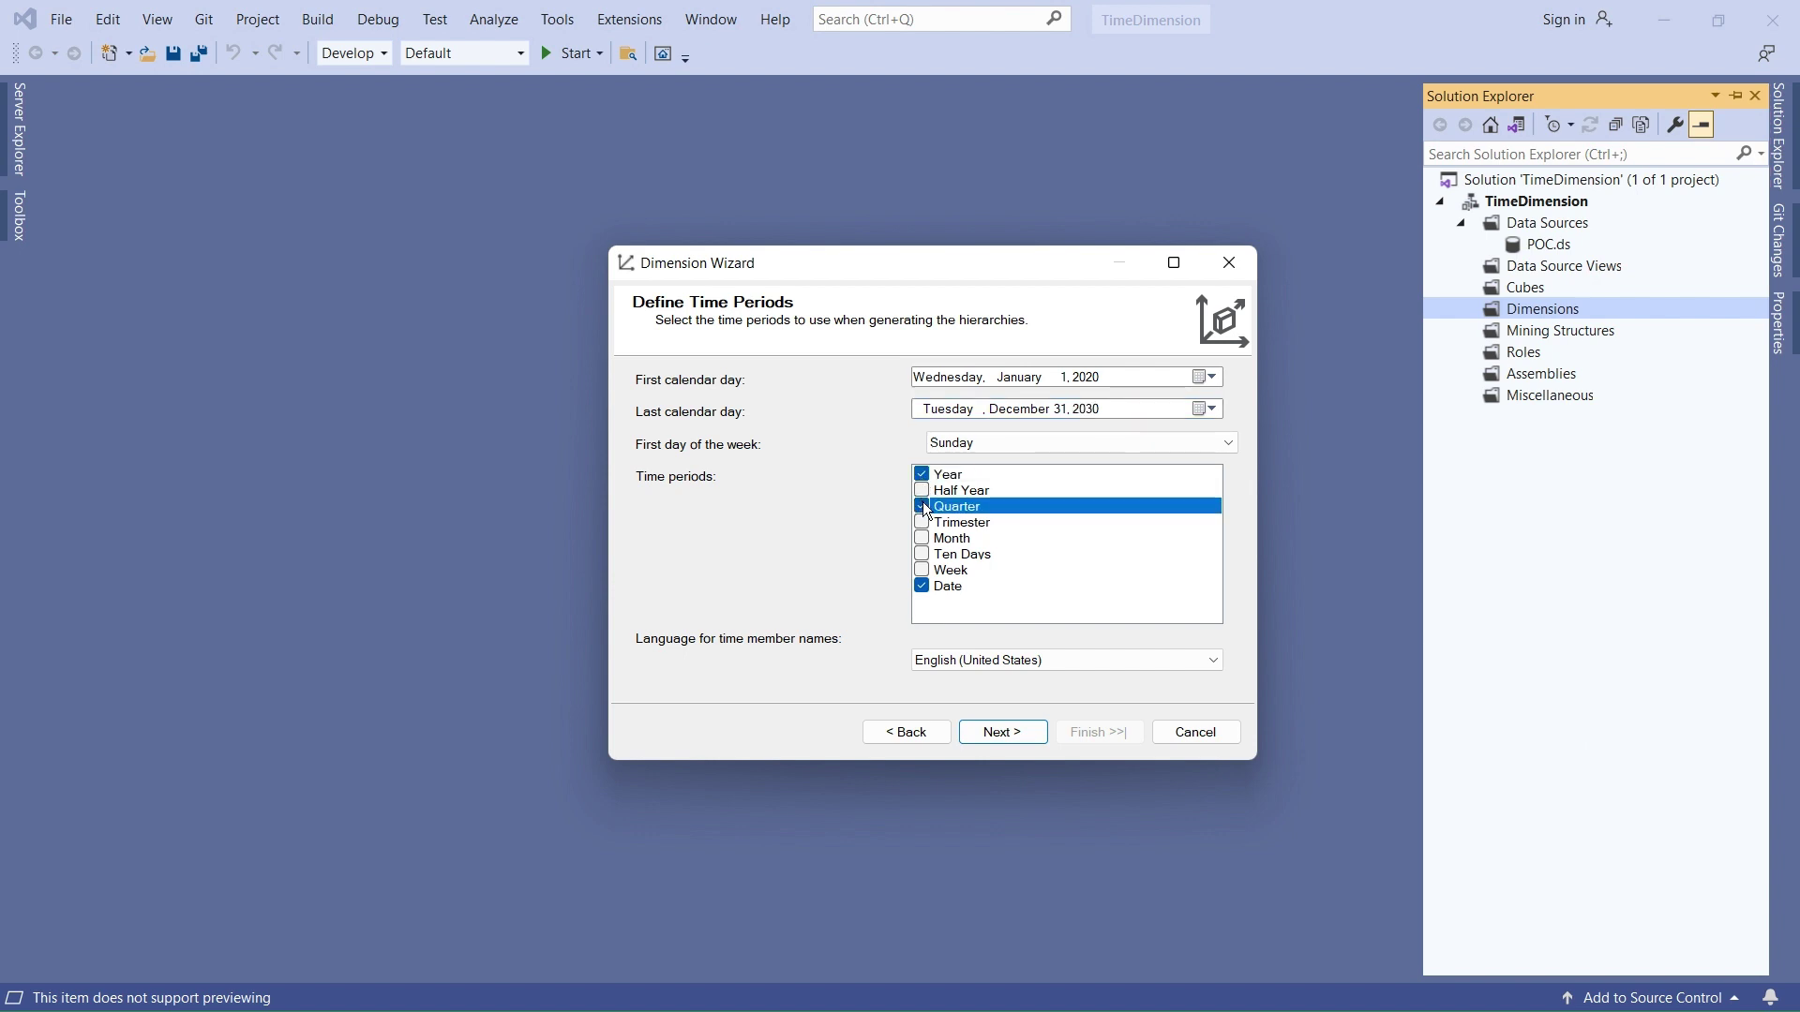
click(922, 491)
click(921, 522)
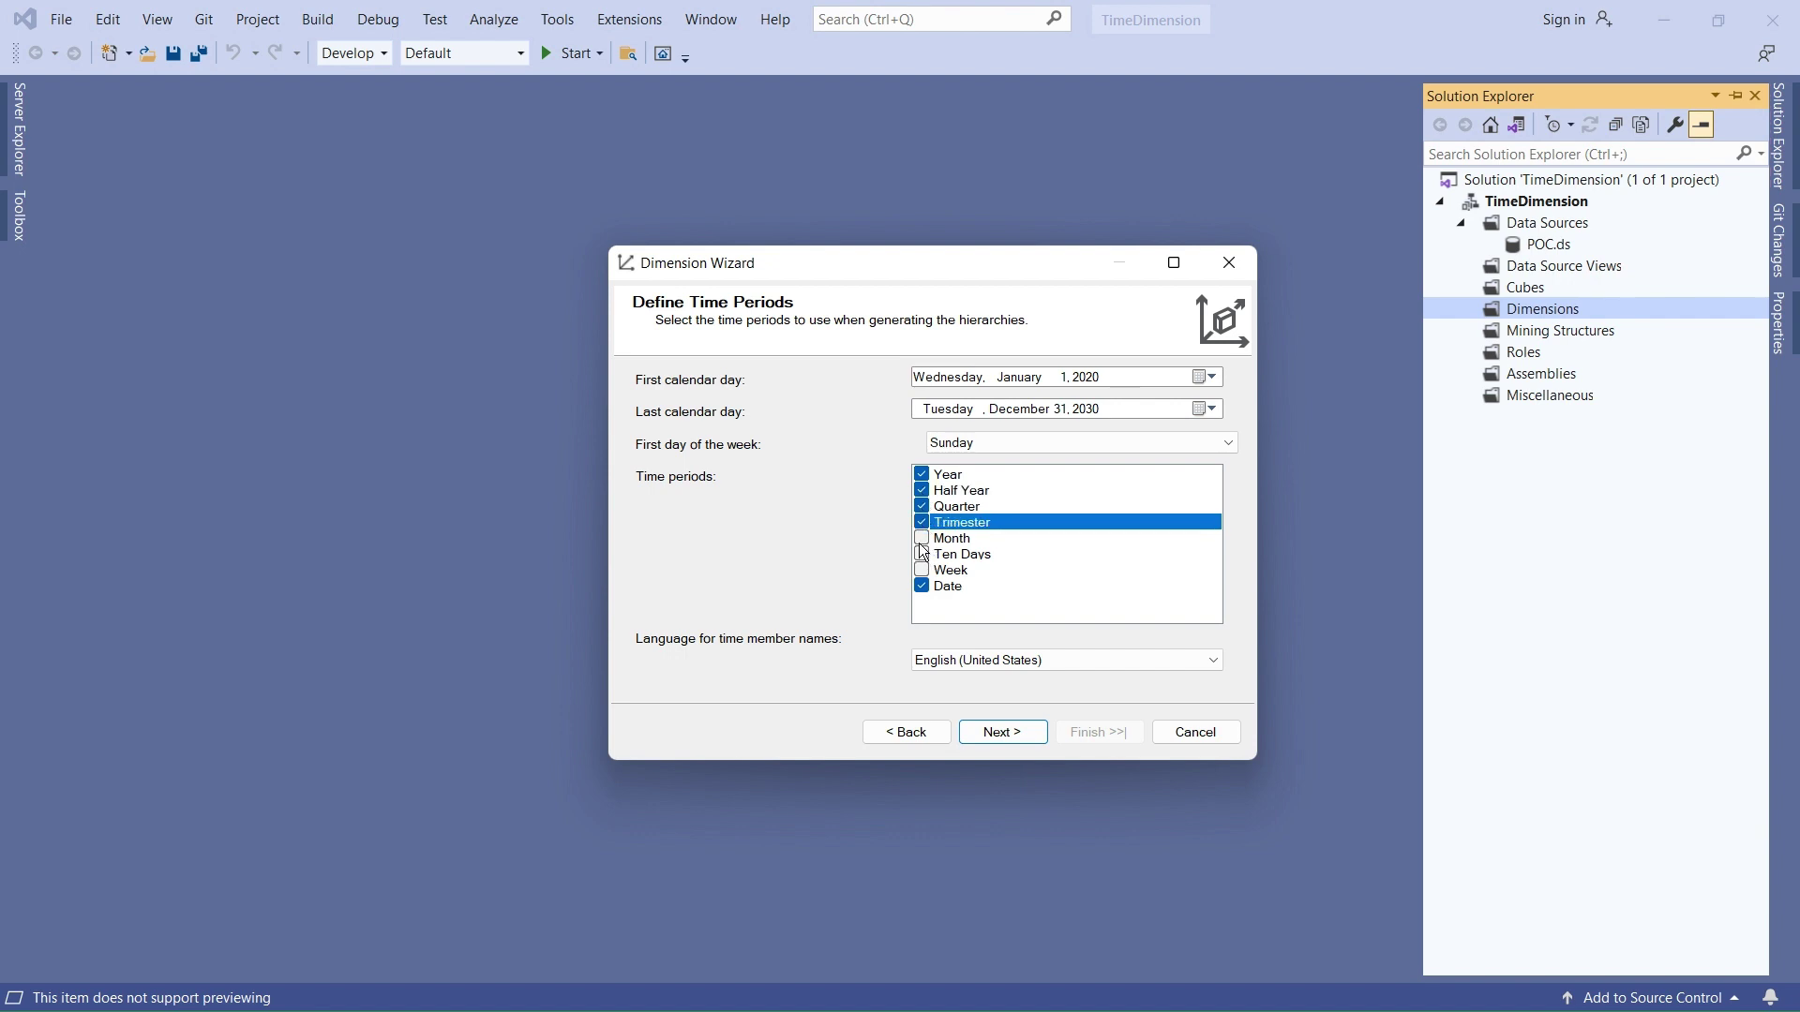
click(921, 539)
click(921, 554)
click(921, 559)
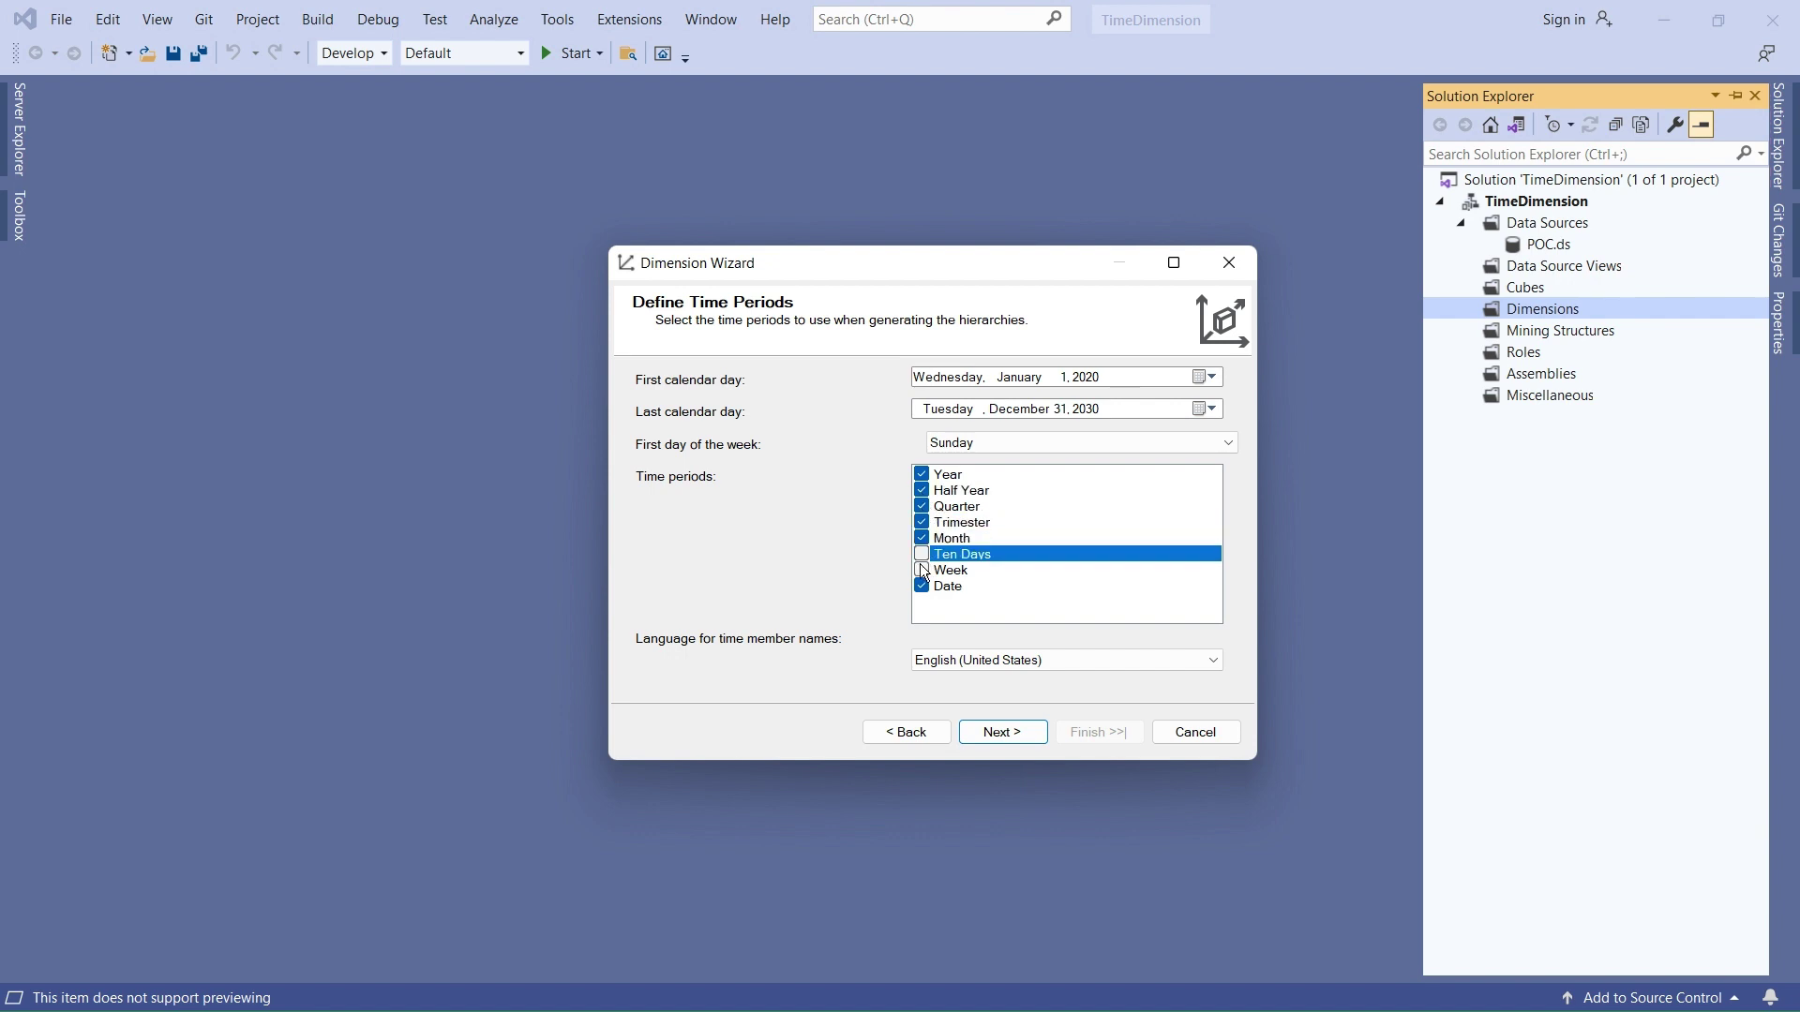
Step: Keep English (United States) for the time member names, recheck the time periods and proceed to the calendar selection
click(974, 661)
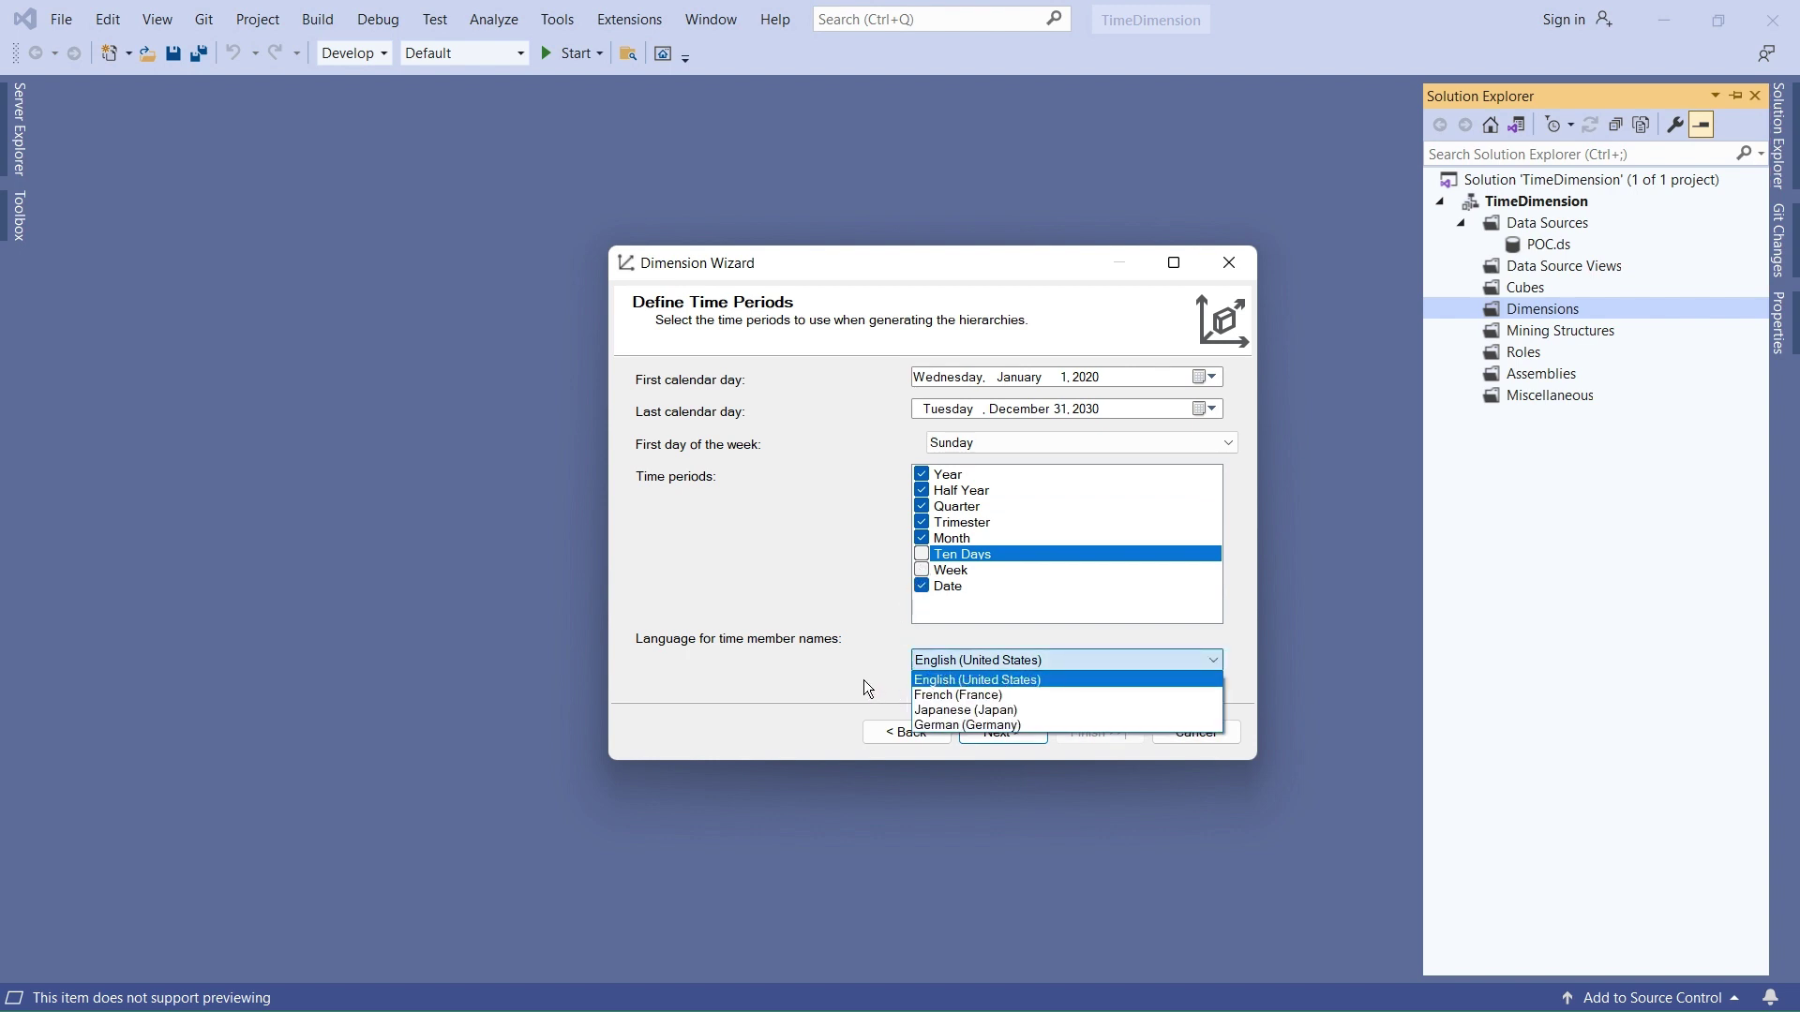
click(939, 681)
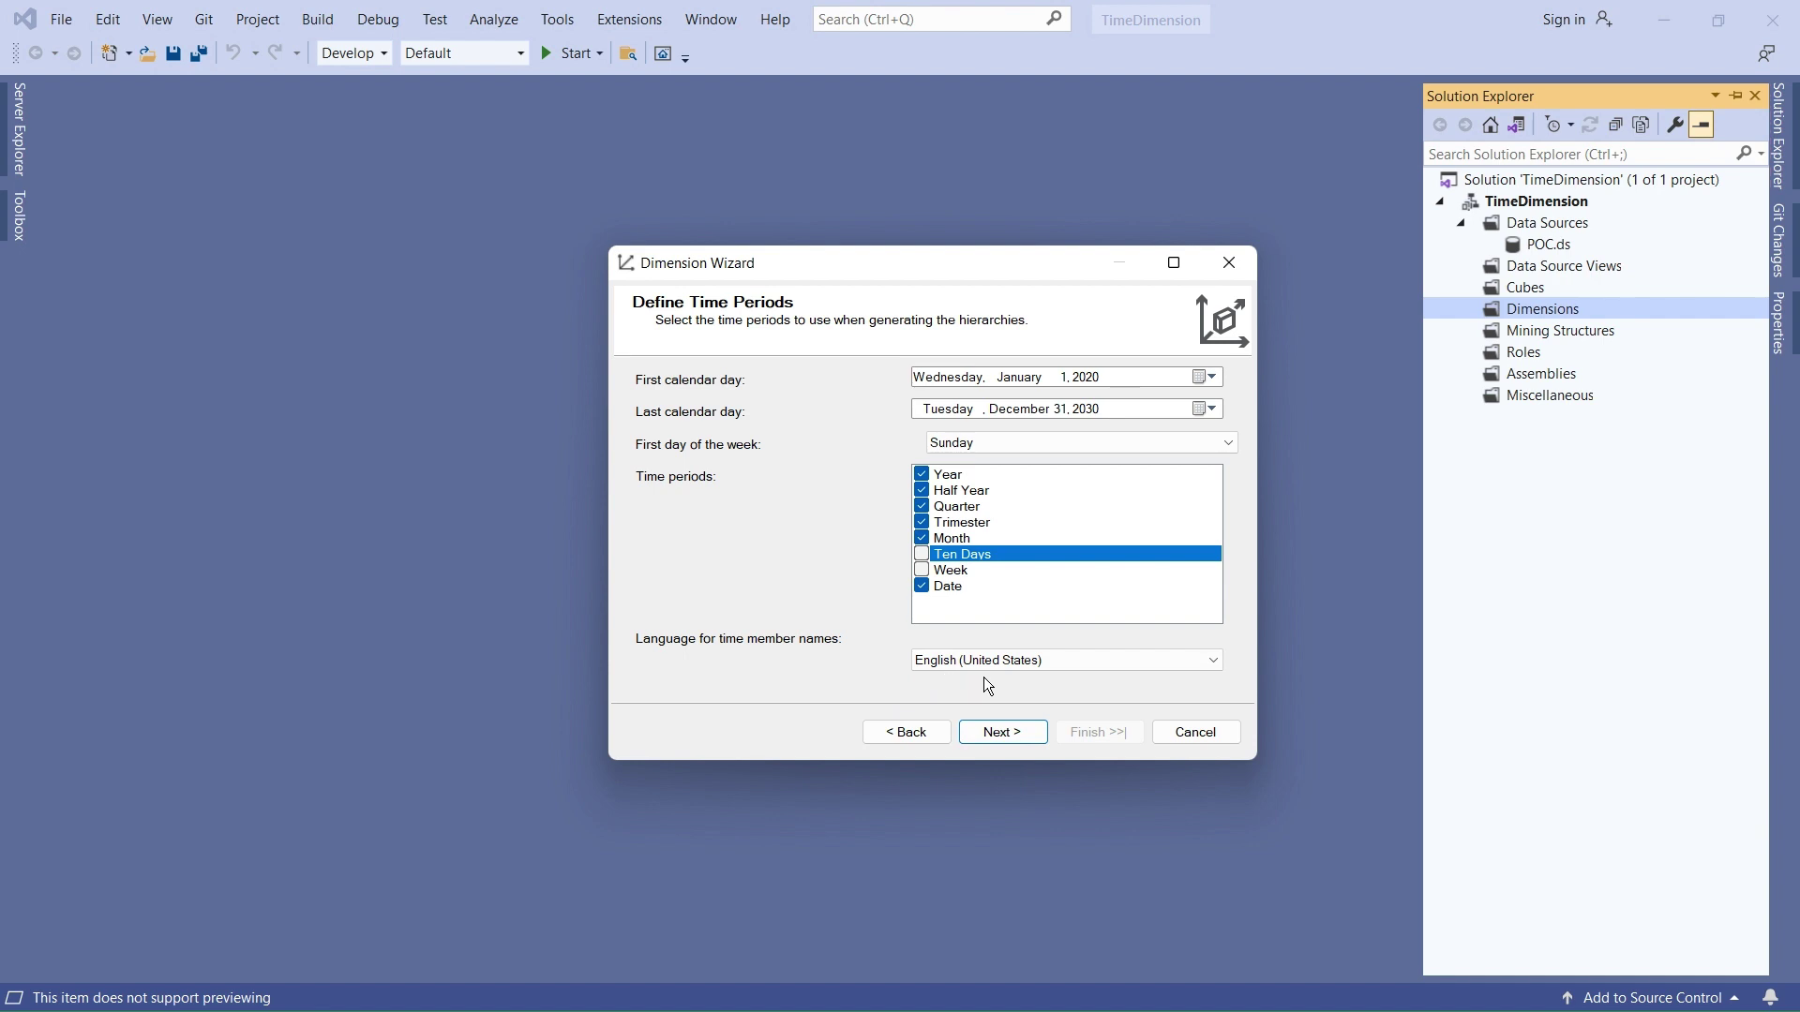
click(1003, 732)
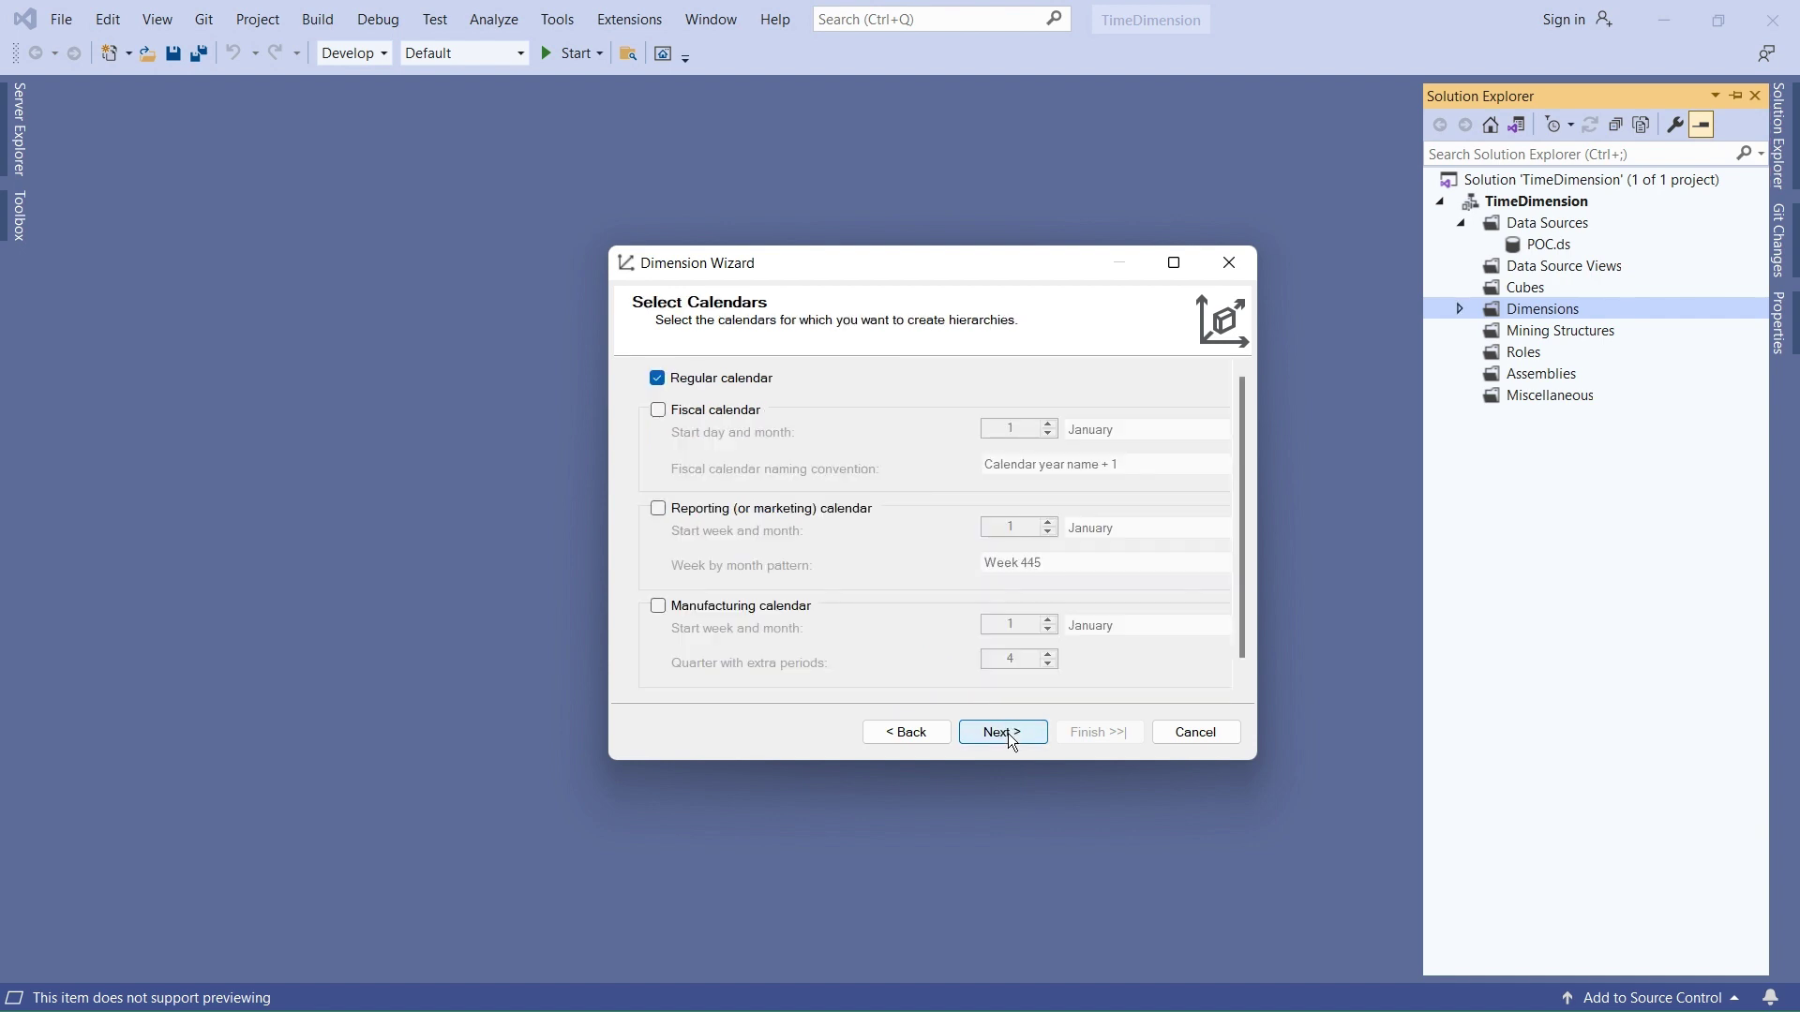
click(931, 733)
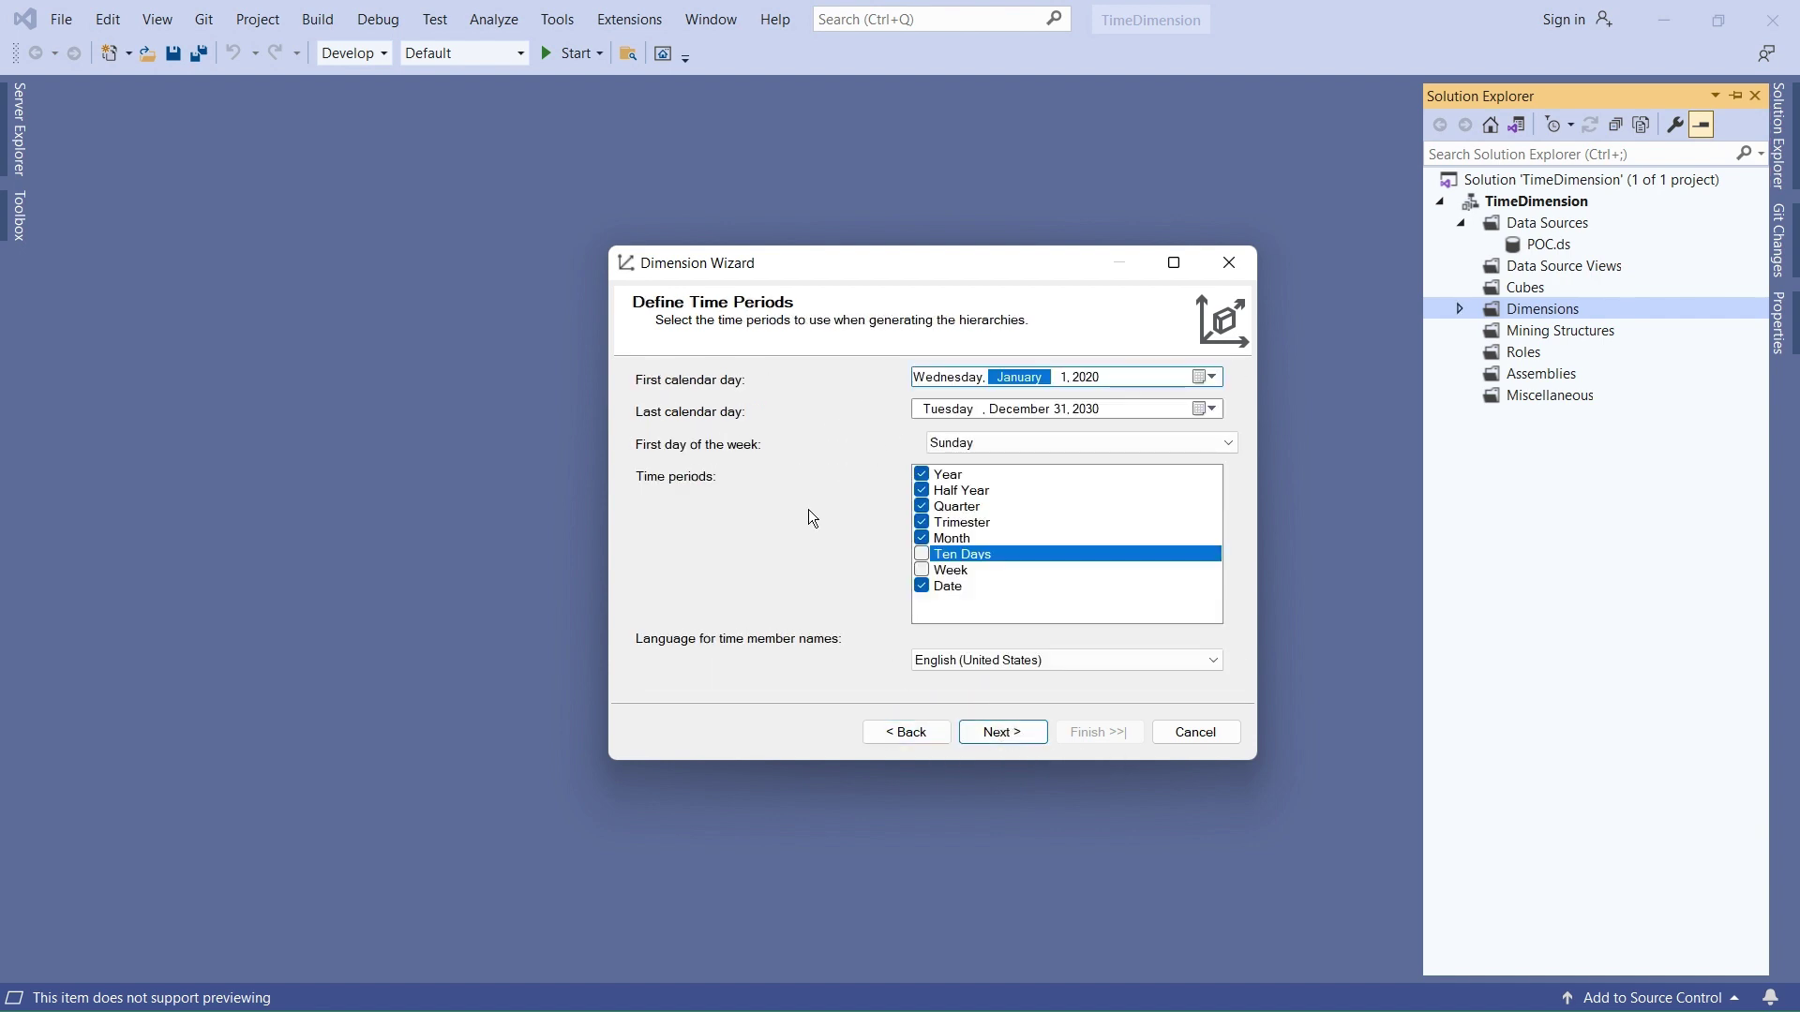
click(1001, 733)
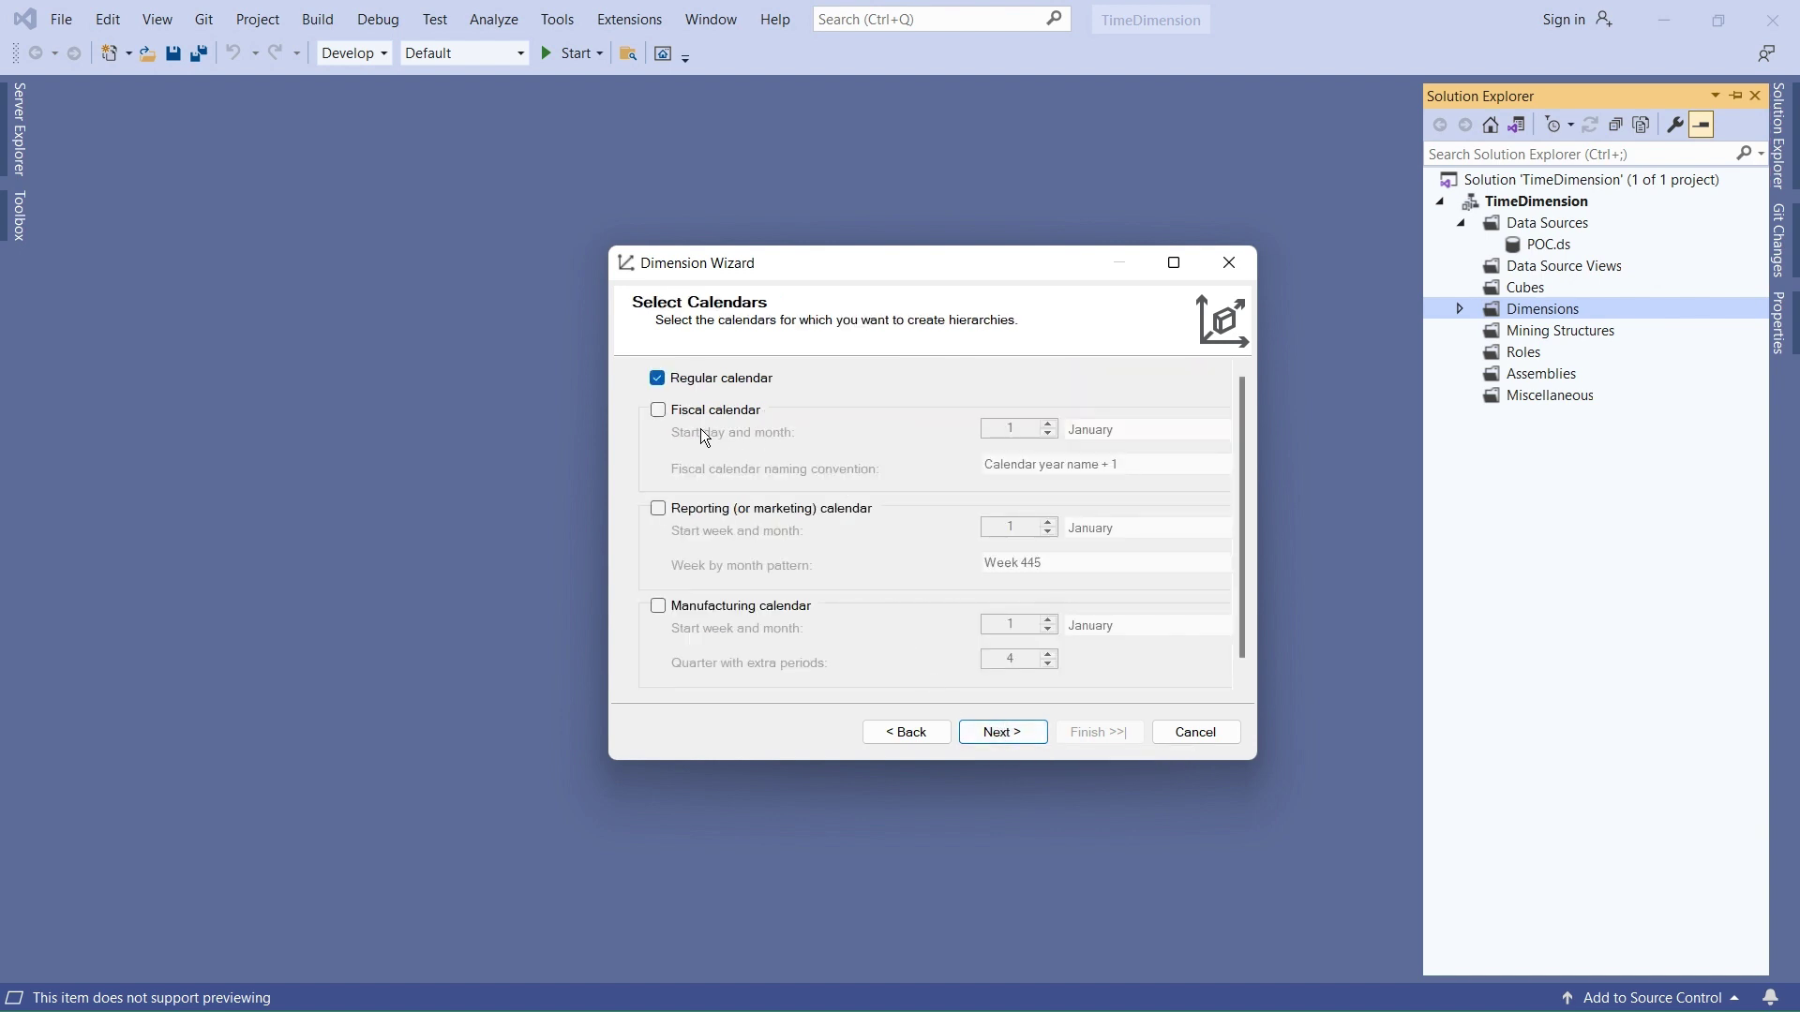
Step: Include a fiscal calendar starting on 1 April alongside the regular calendar and proceed to the wizard's completion page
click(658, 411)
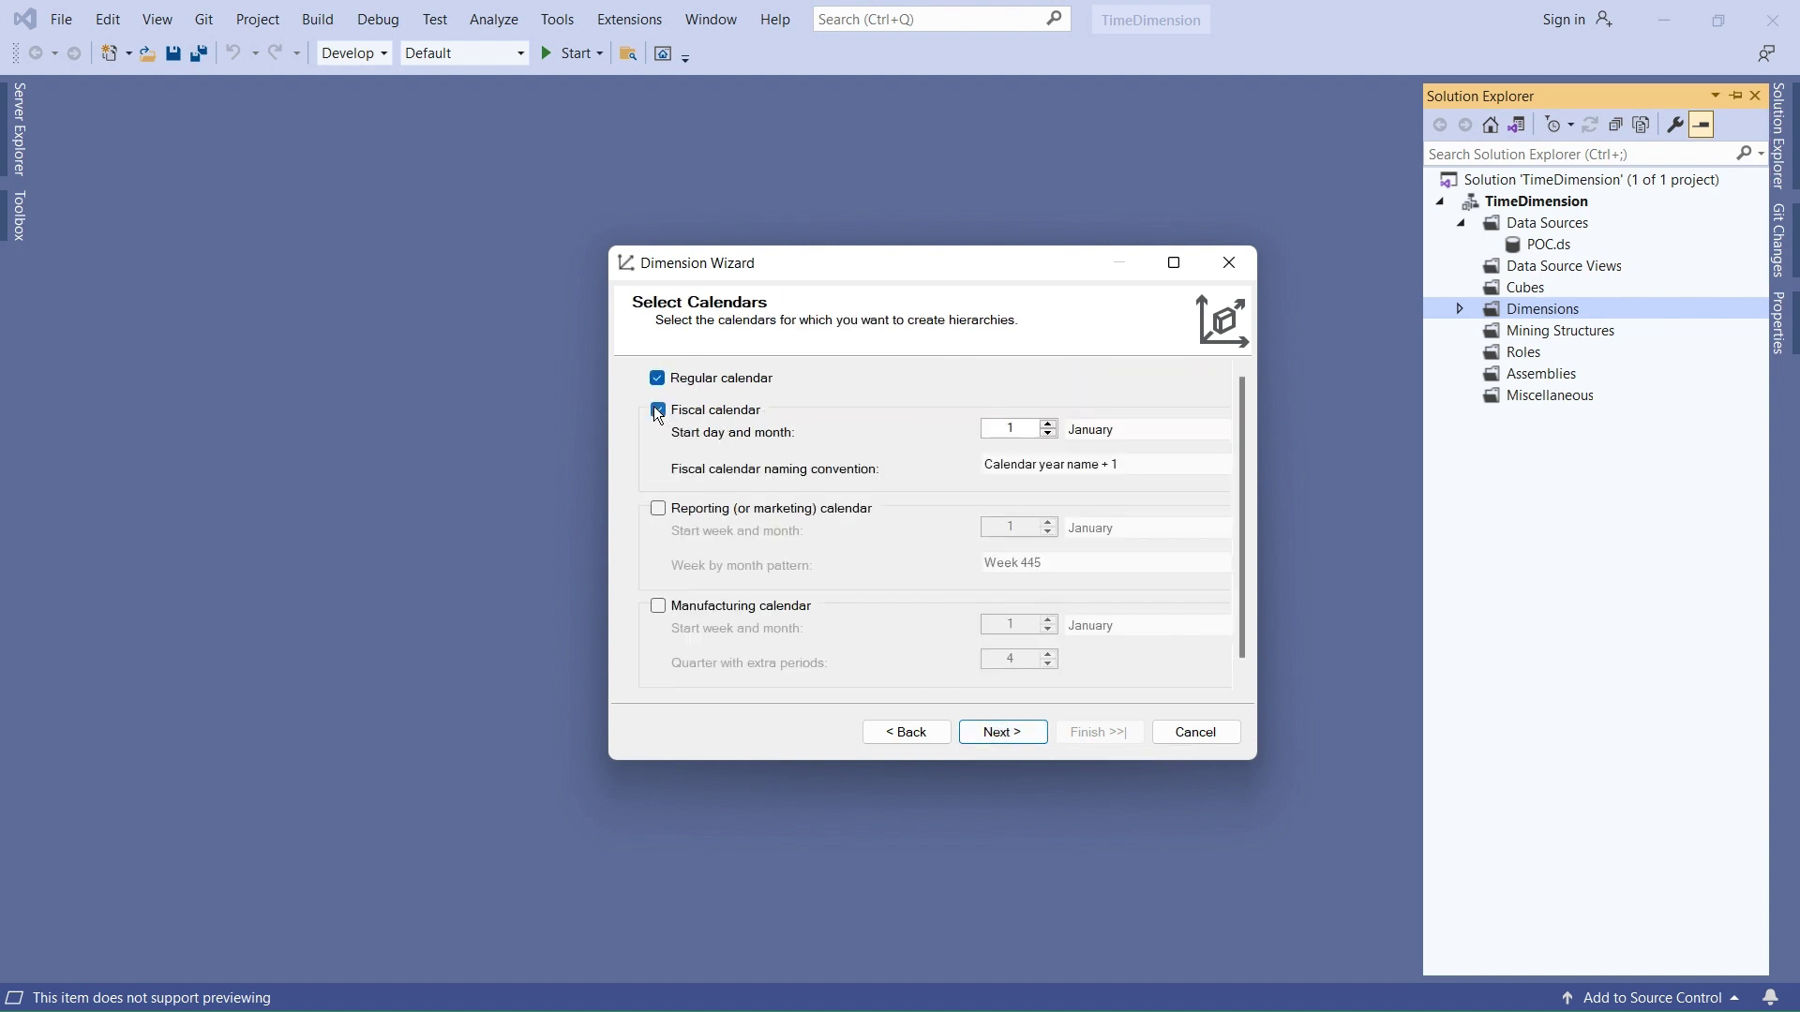
click(1121, 433)
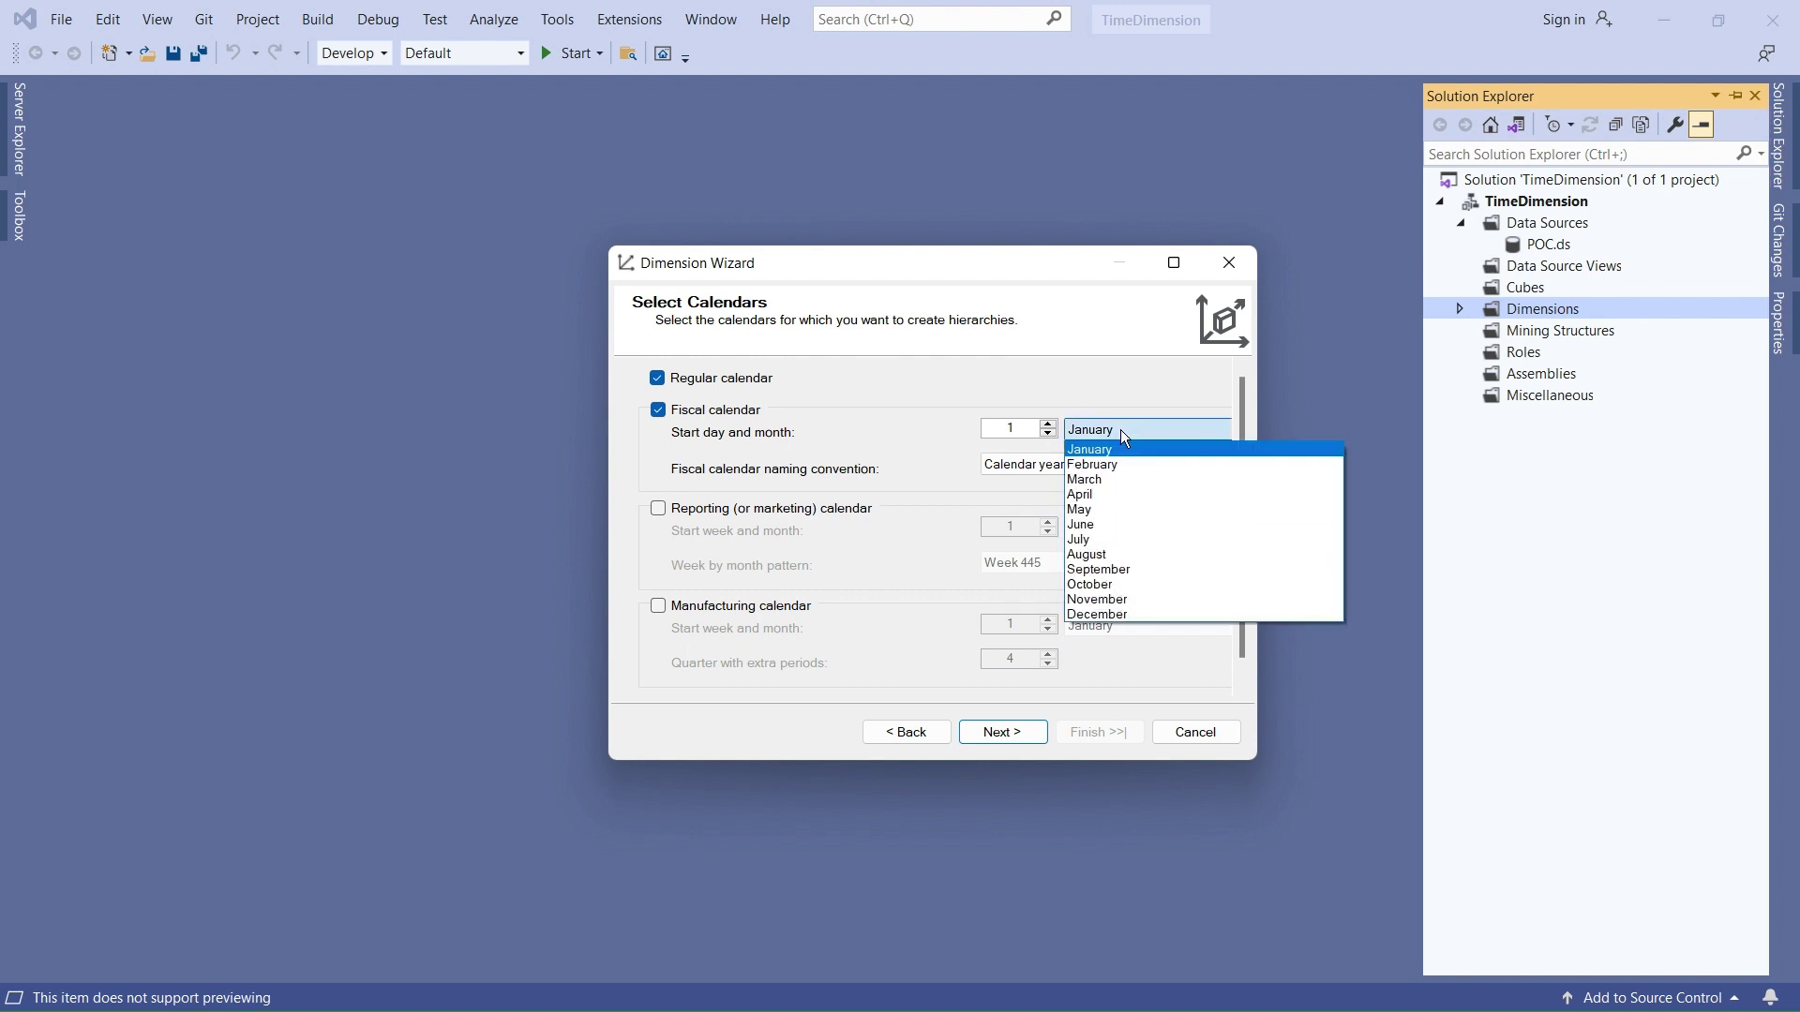
click(1089, 494)
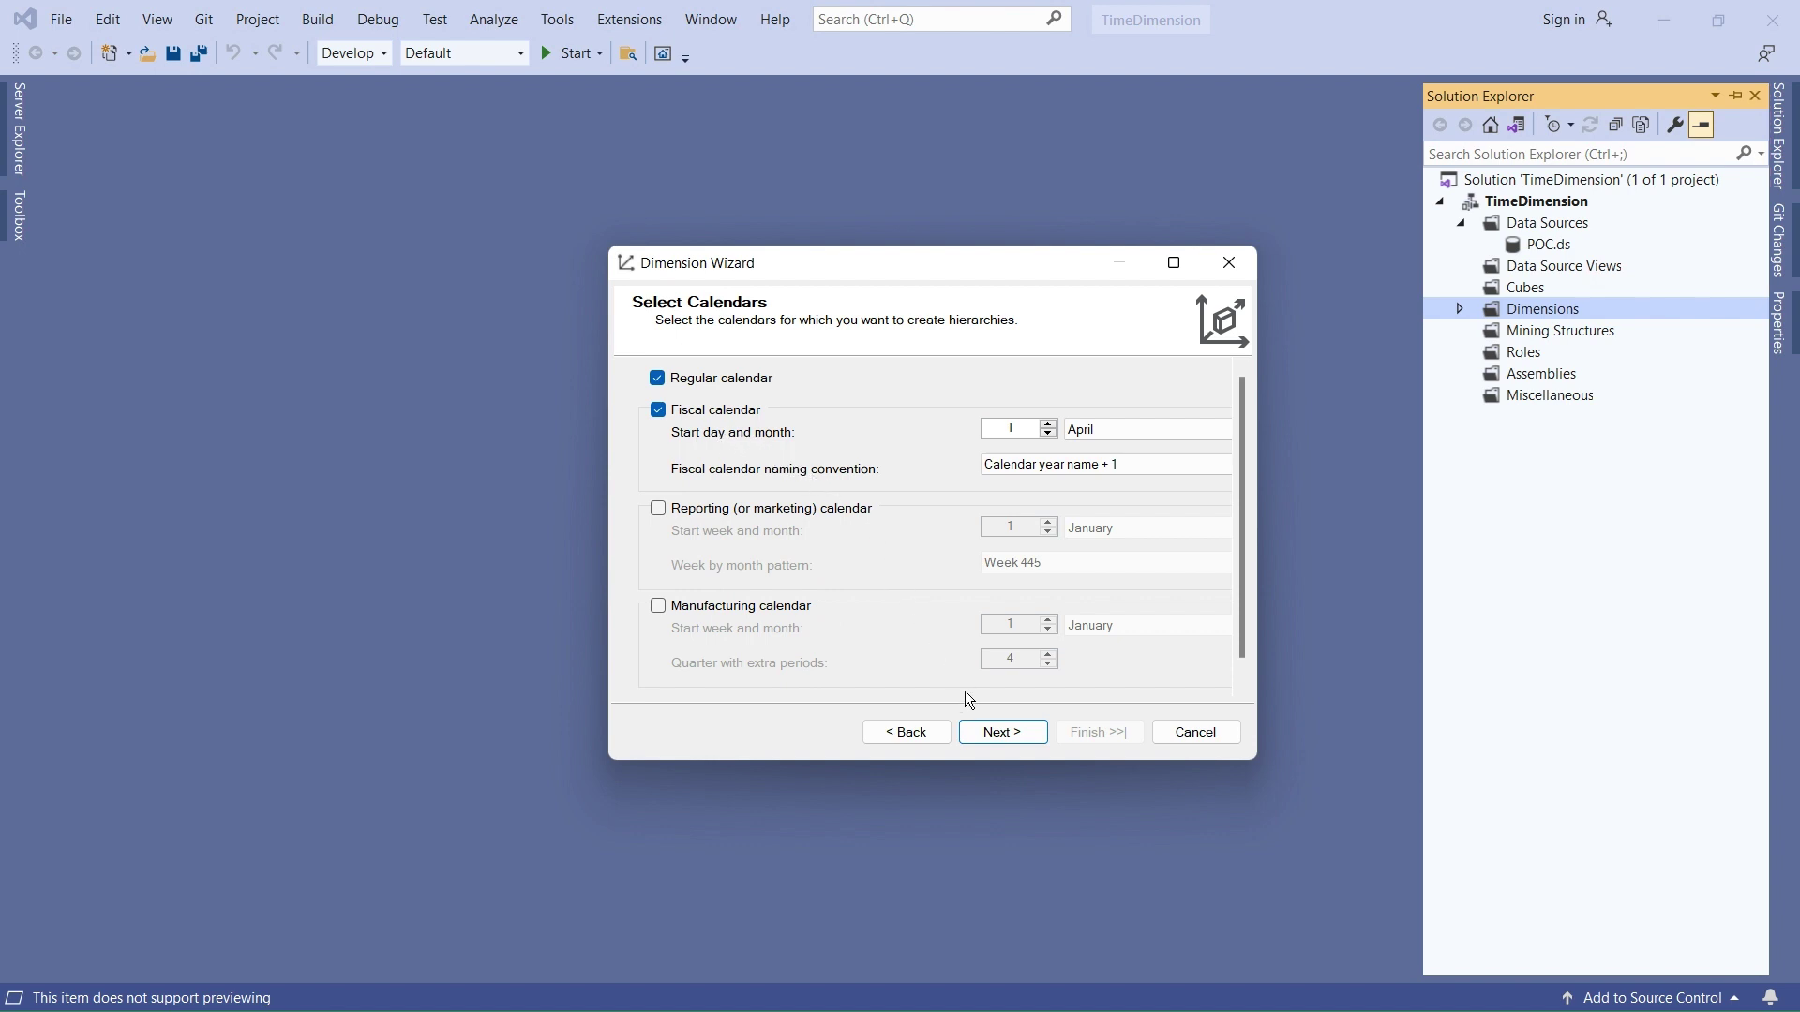
click(1001, 734)
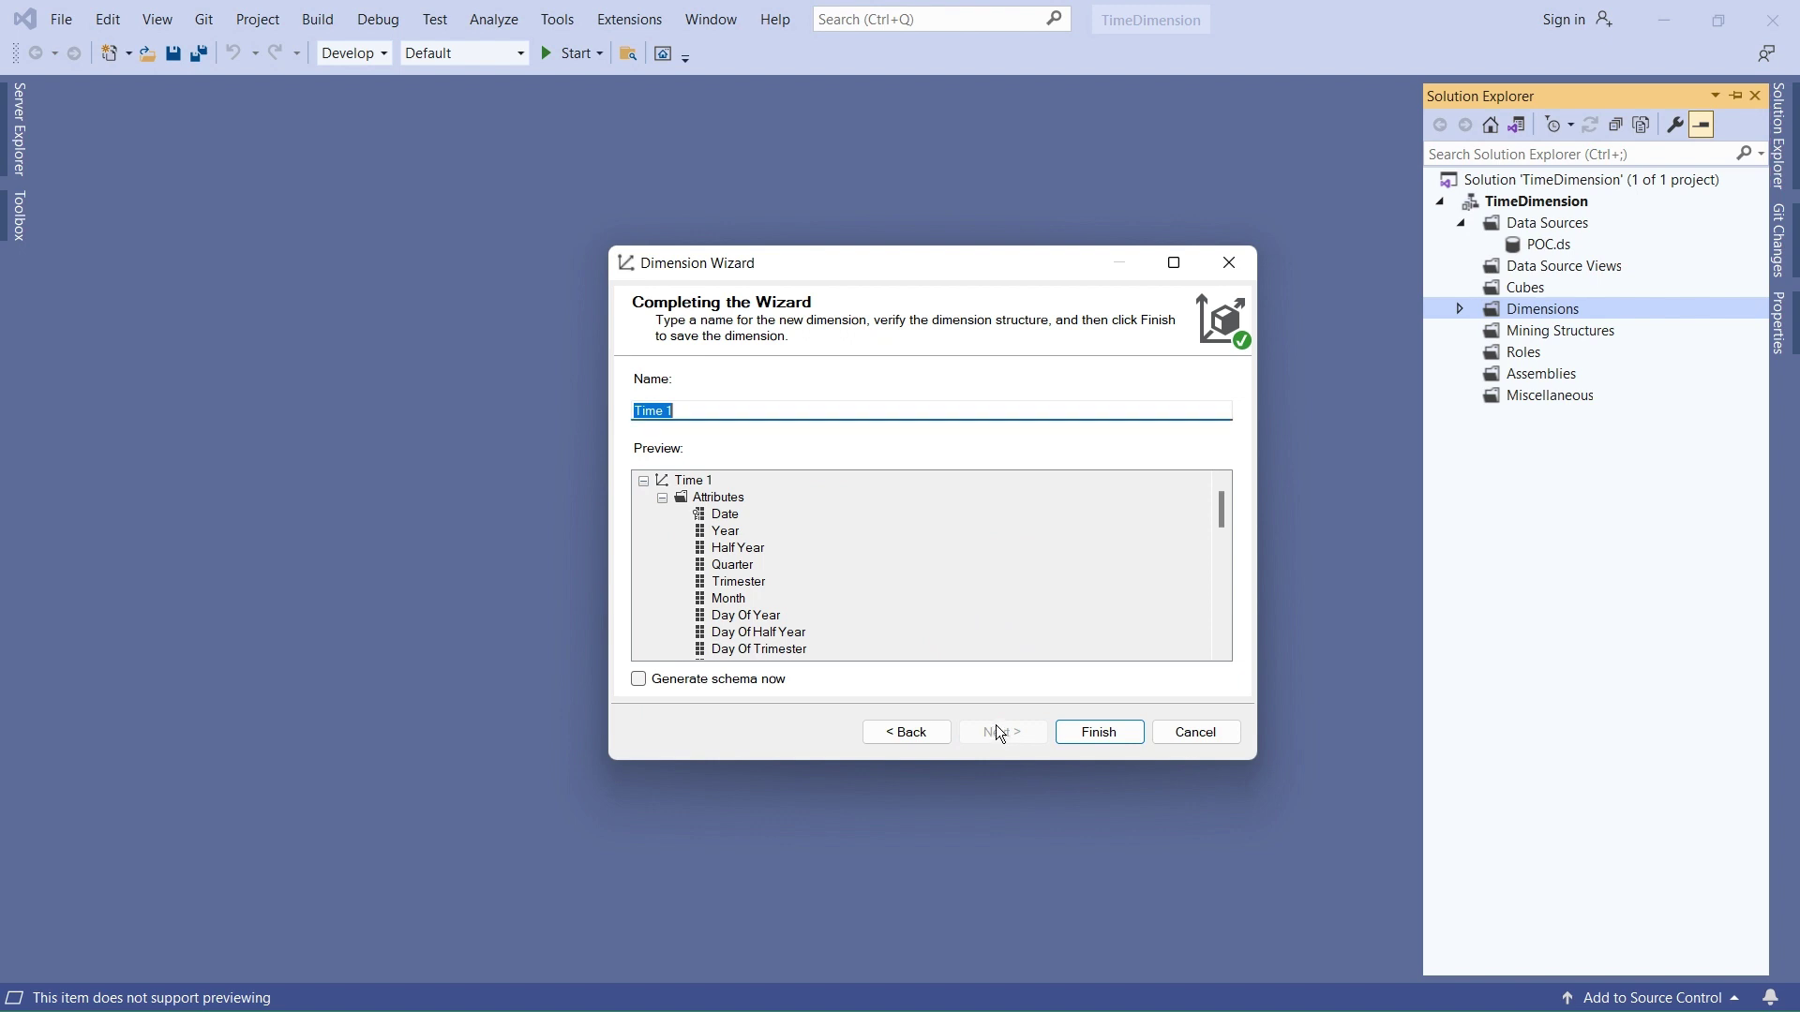
Step: Name the new dimension Time and finish the wizard
click(687, 411)
key(BackSpace)
click(1106, 732)
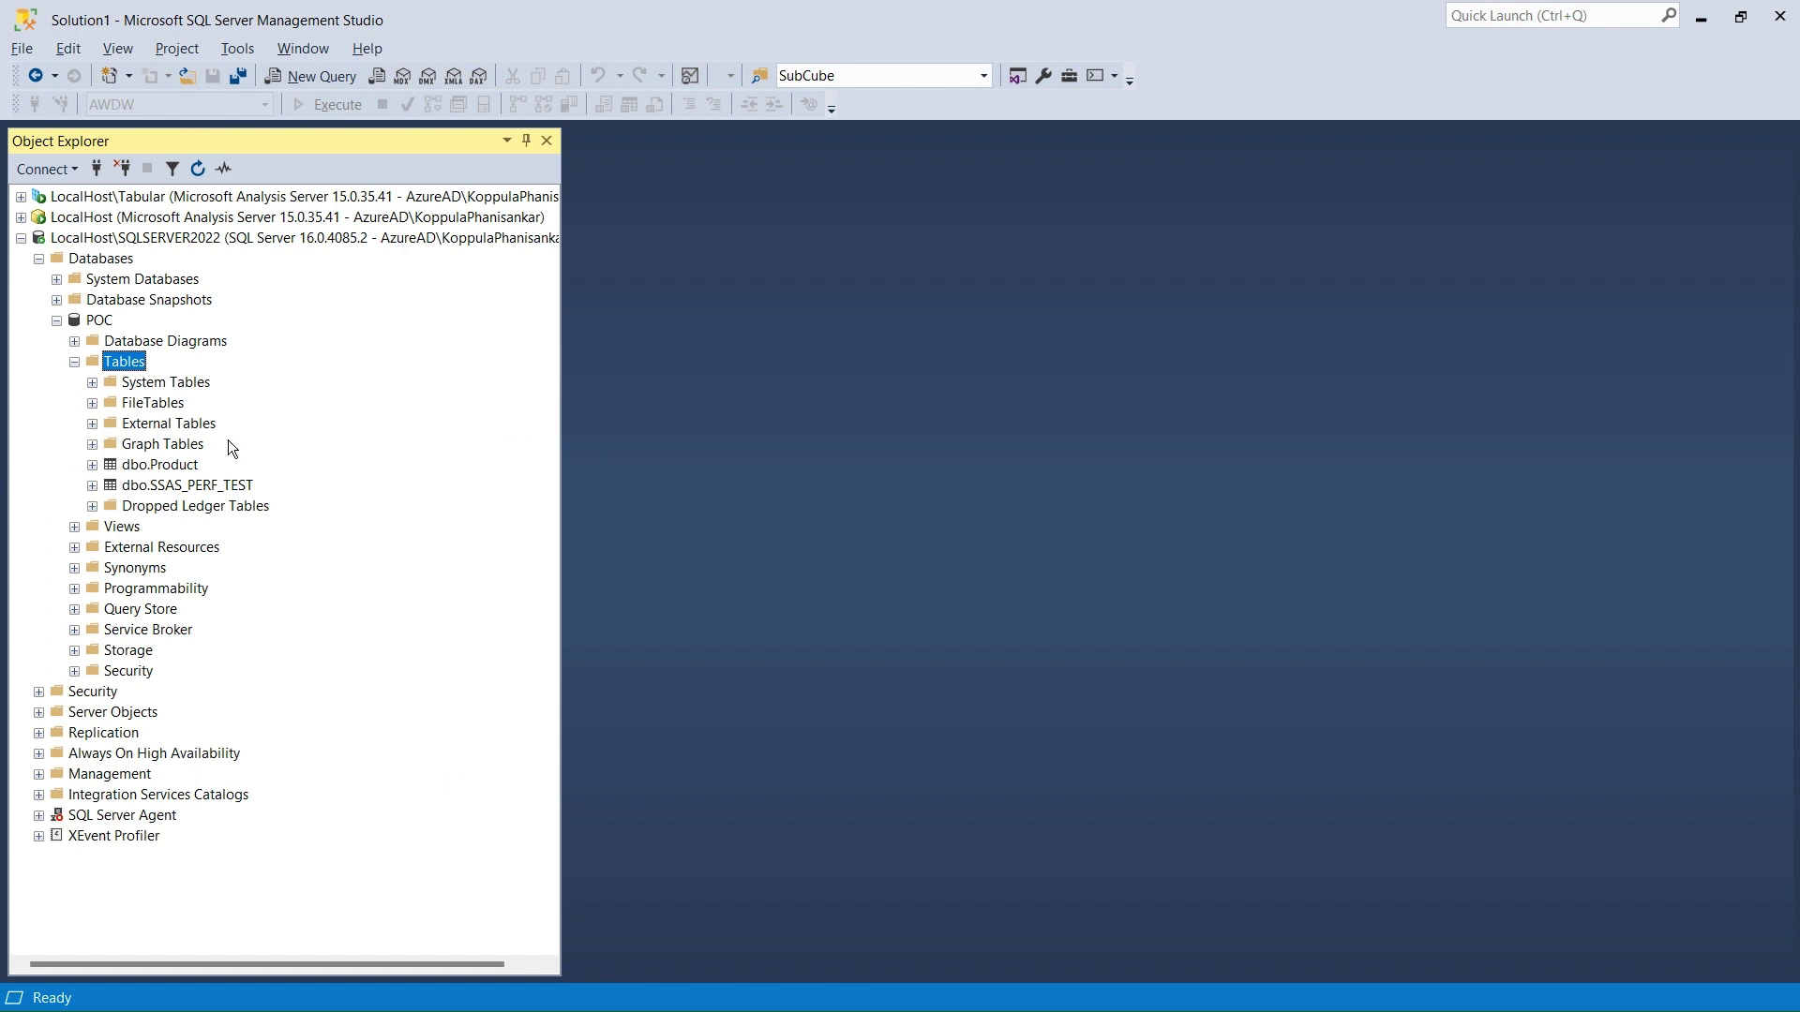
Step: Refresh the POC tables in SQL Server Management Studio to check whether a time table exists
right_click(119, 363)
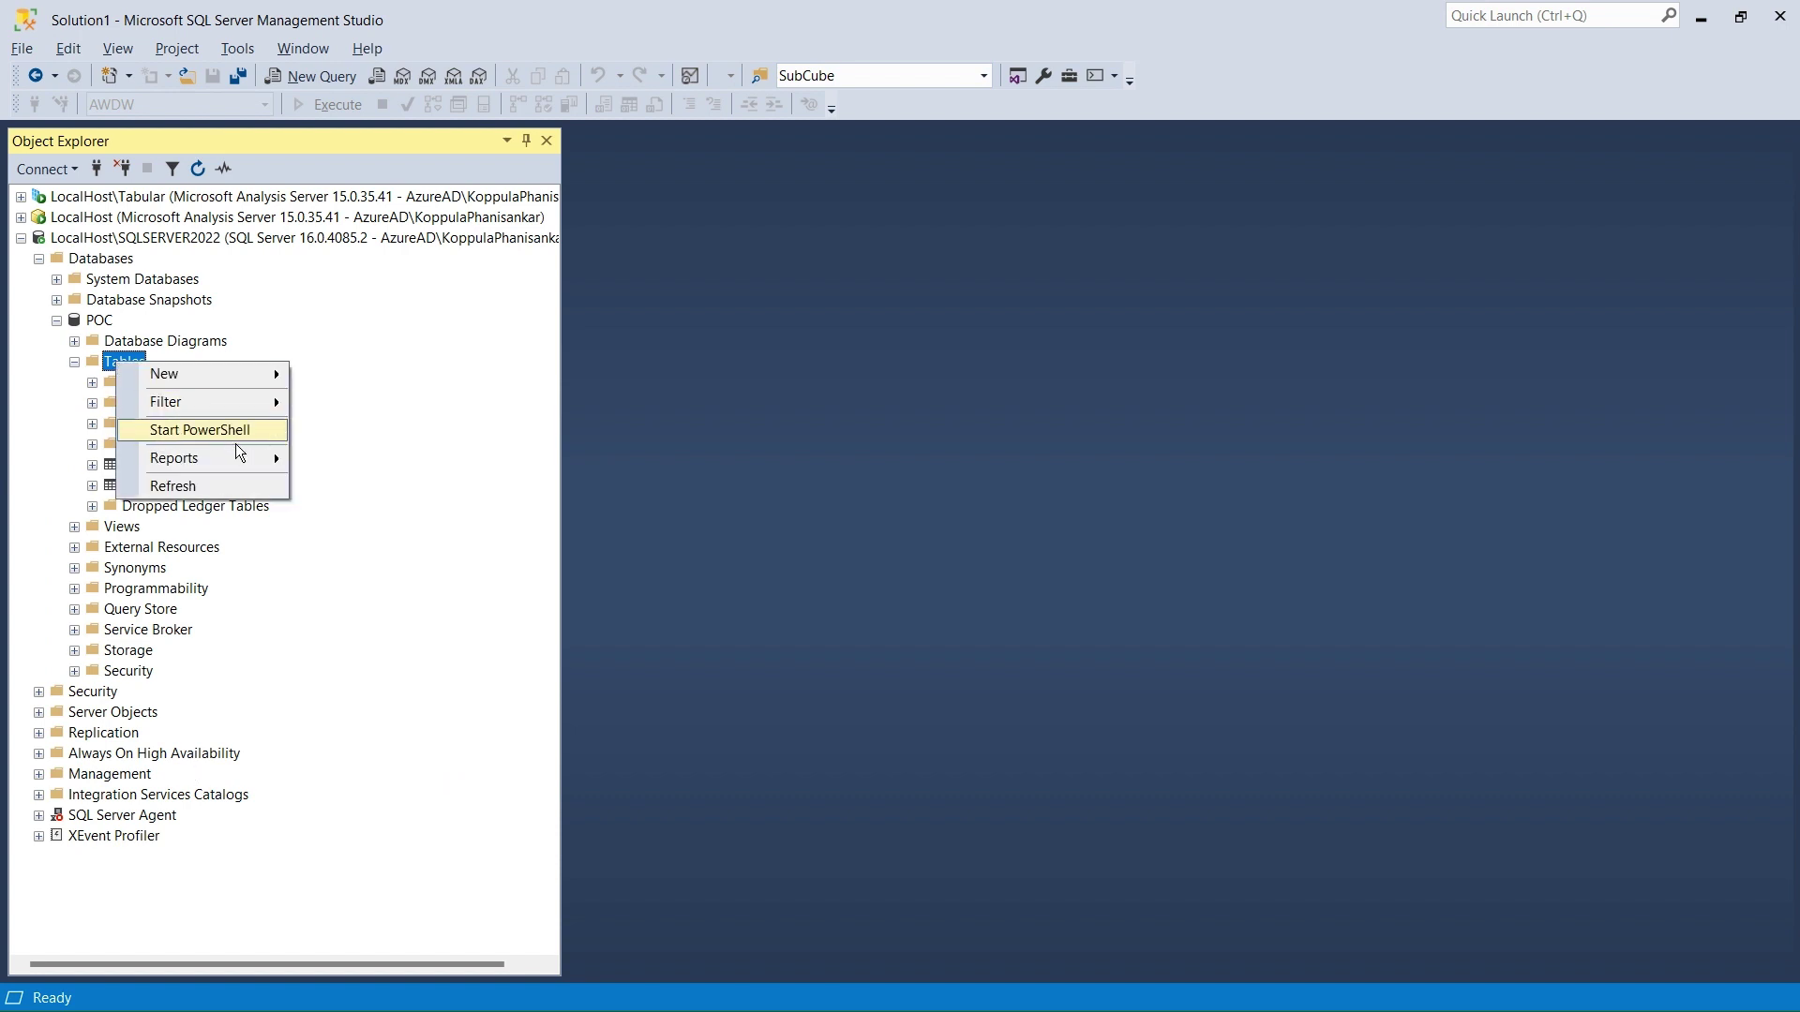
click(202, 486)
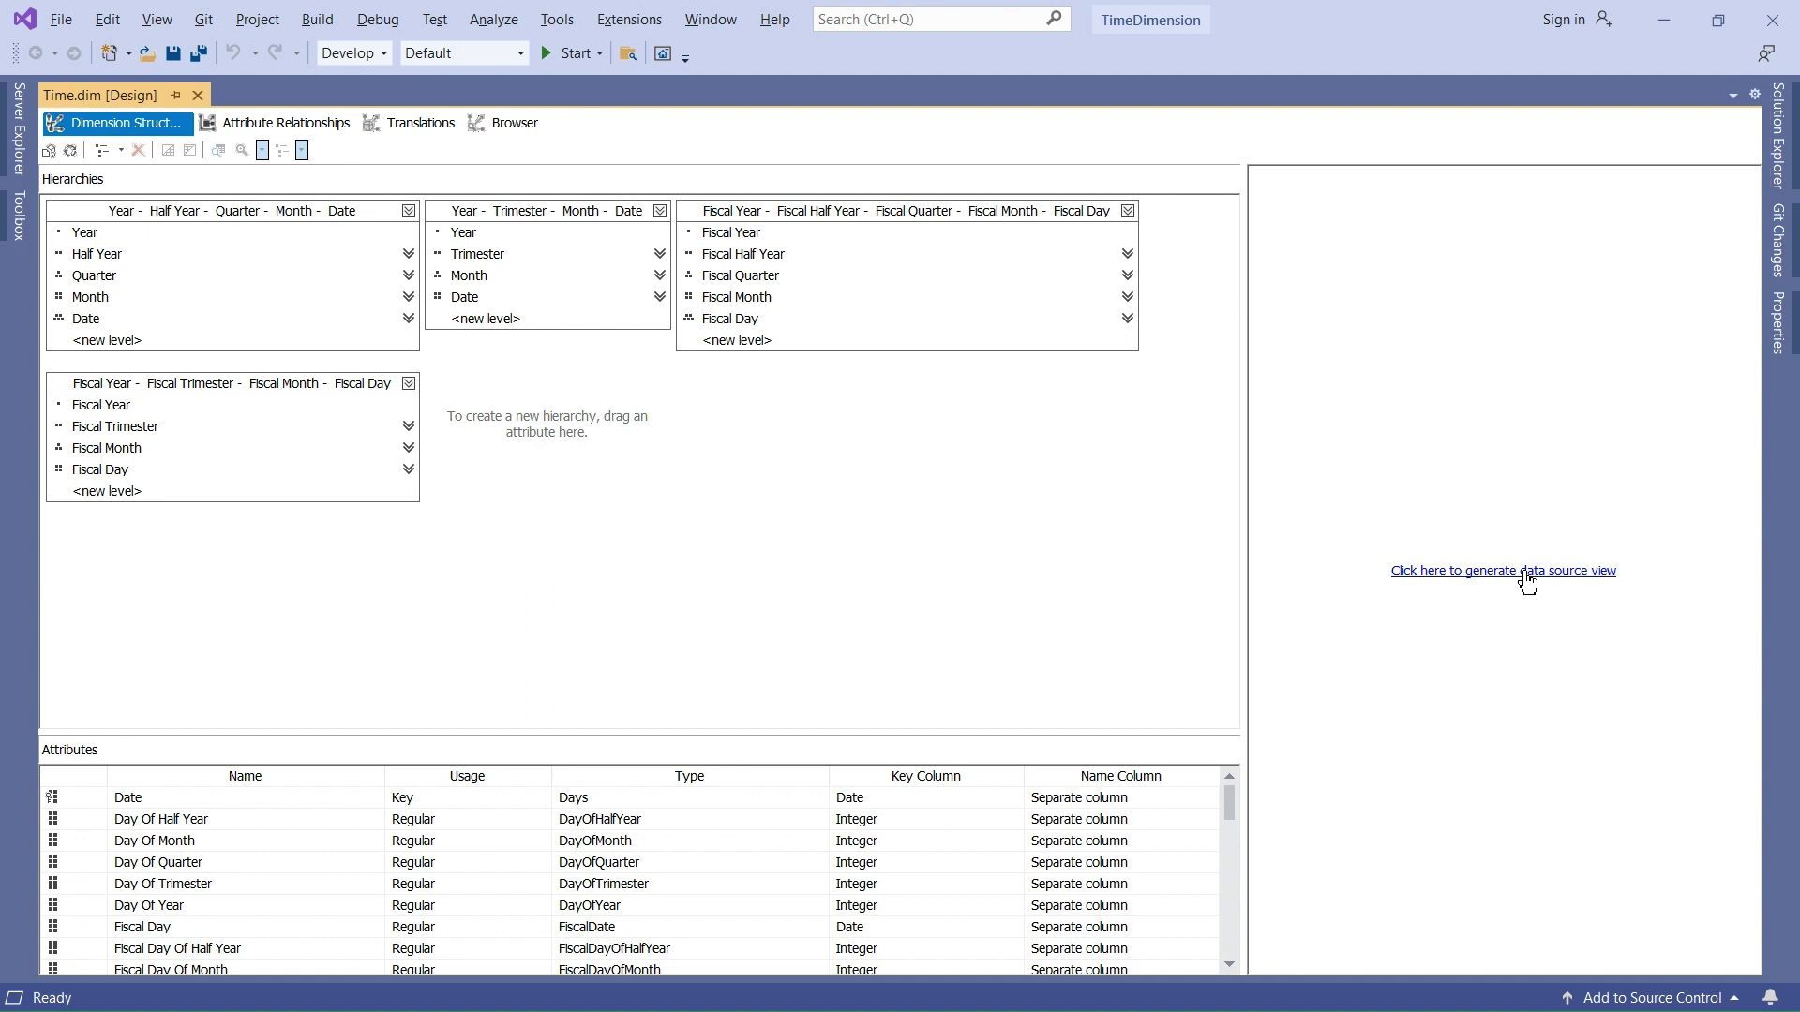
Step: Set the TimeDimension project's deployment server mode to Deploy All, check the target server name, and apply the project properties
click(1784, 172)
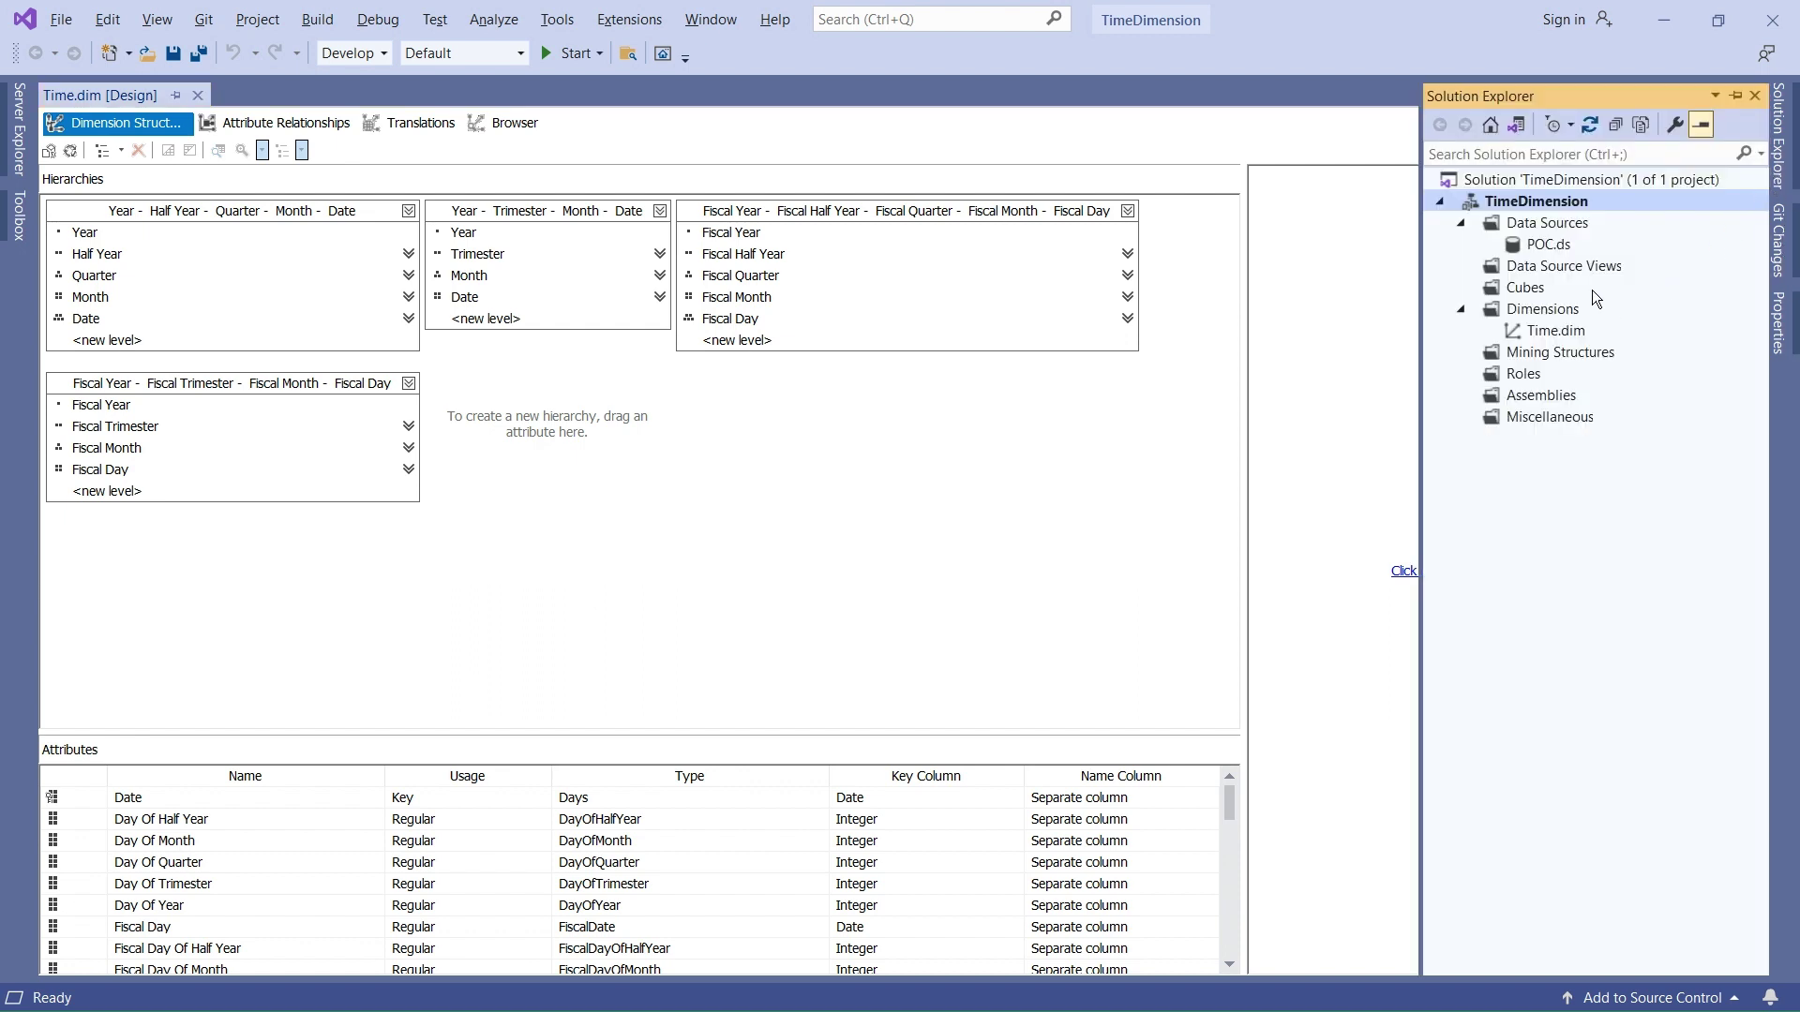
right_click(1530, 200)
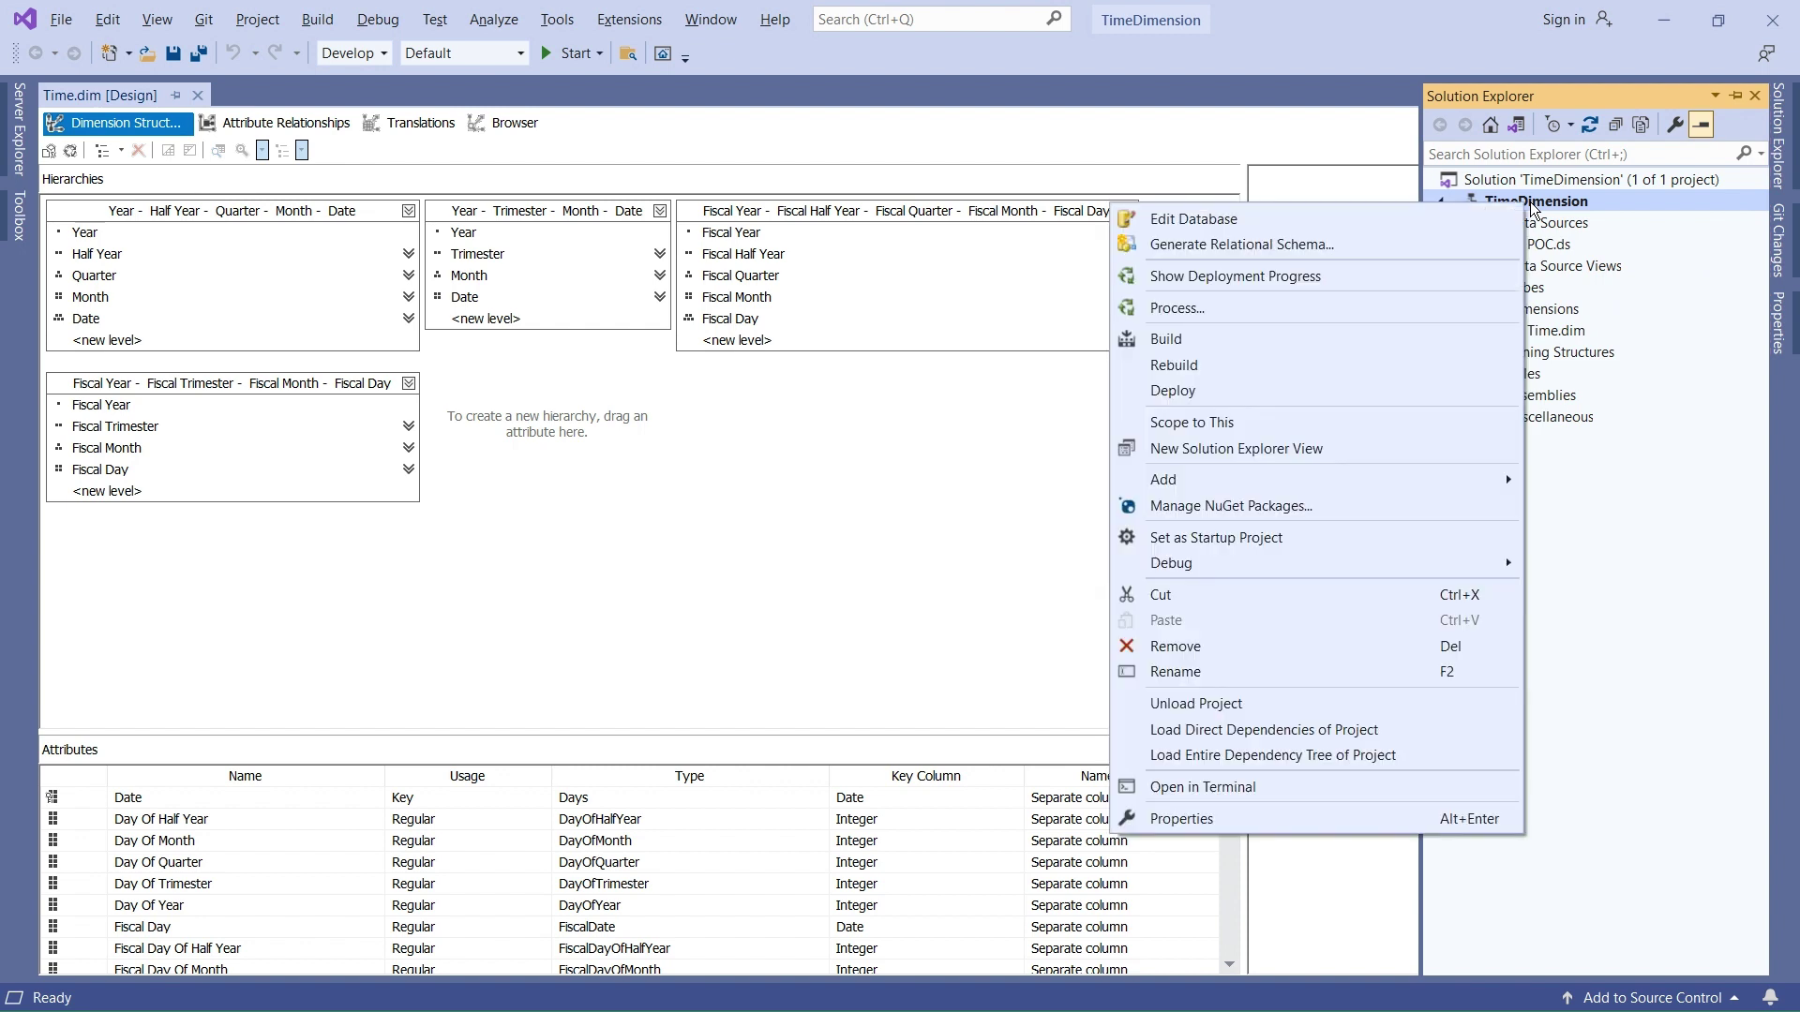
click(1244, 820)
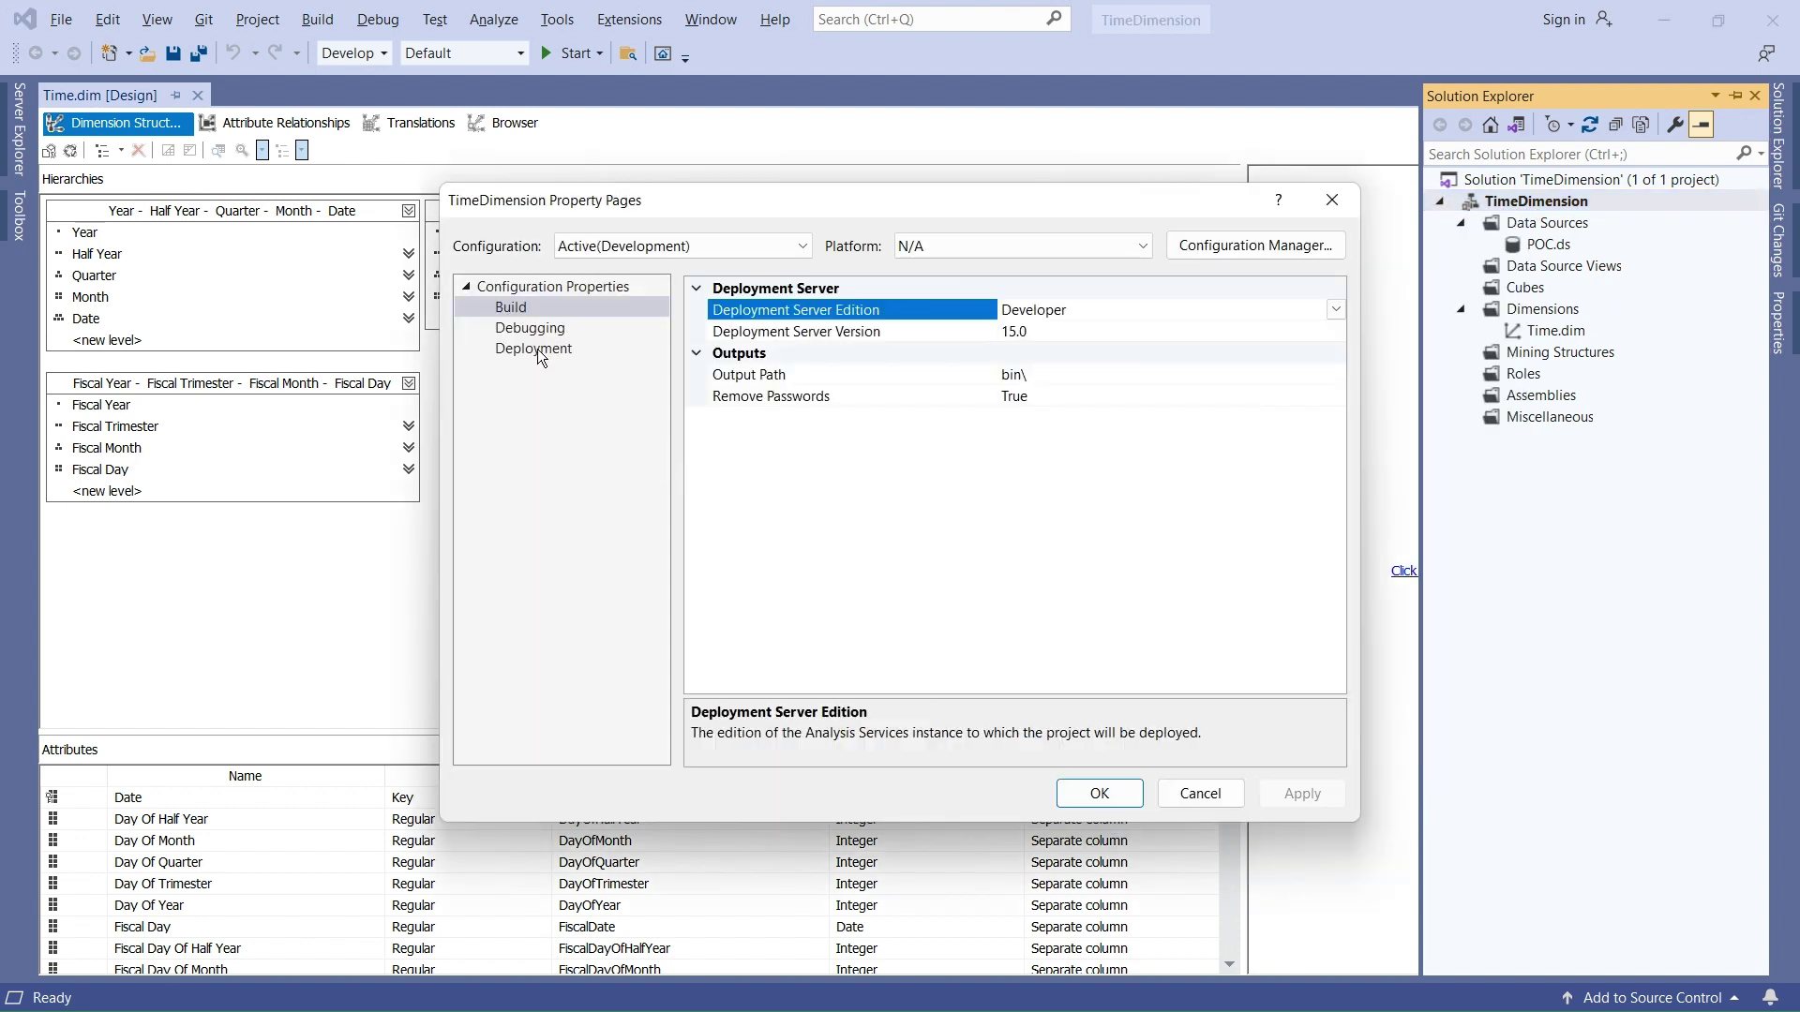
click(541, 350)
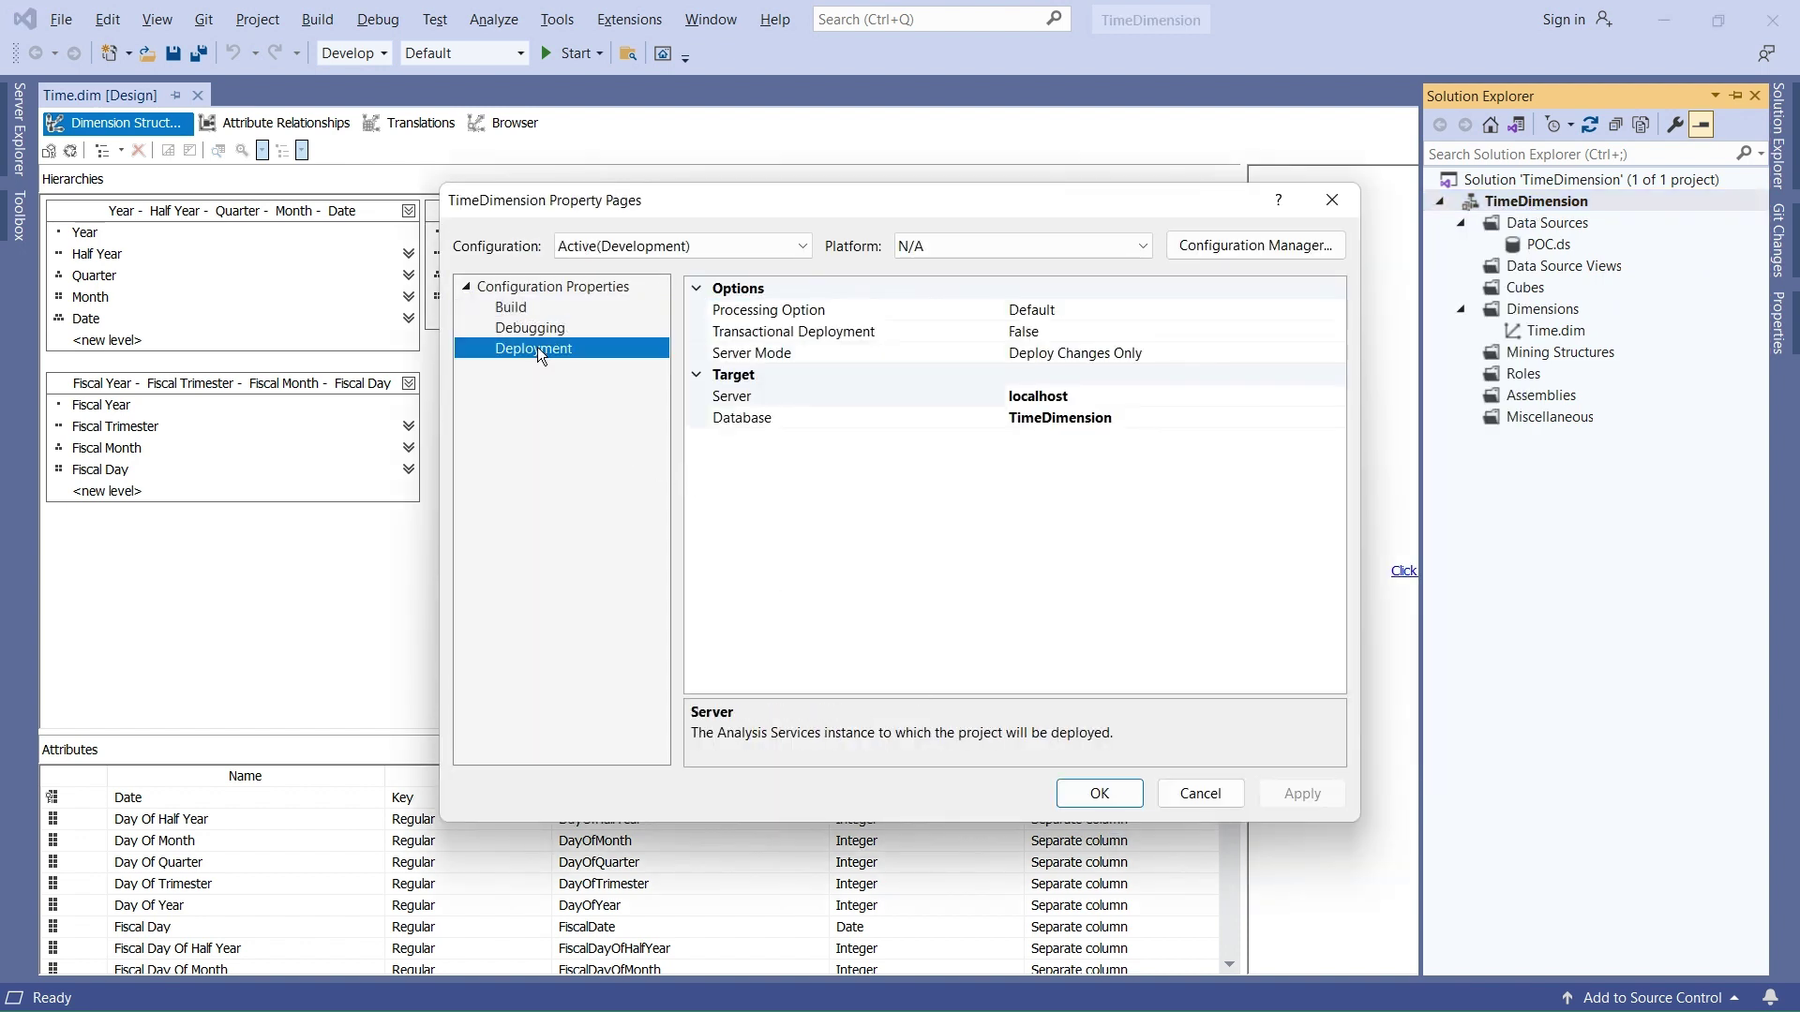
click(1101, 397)
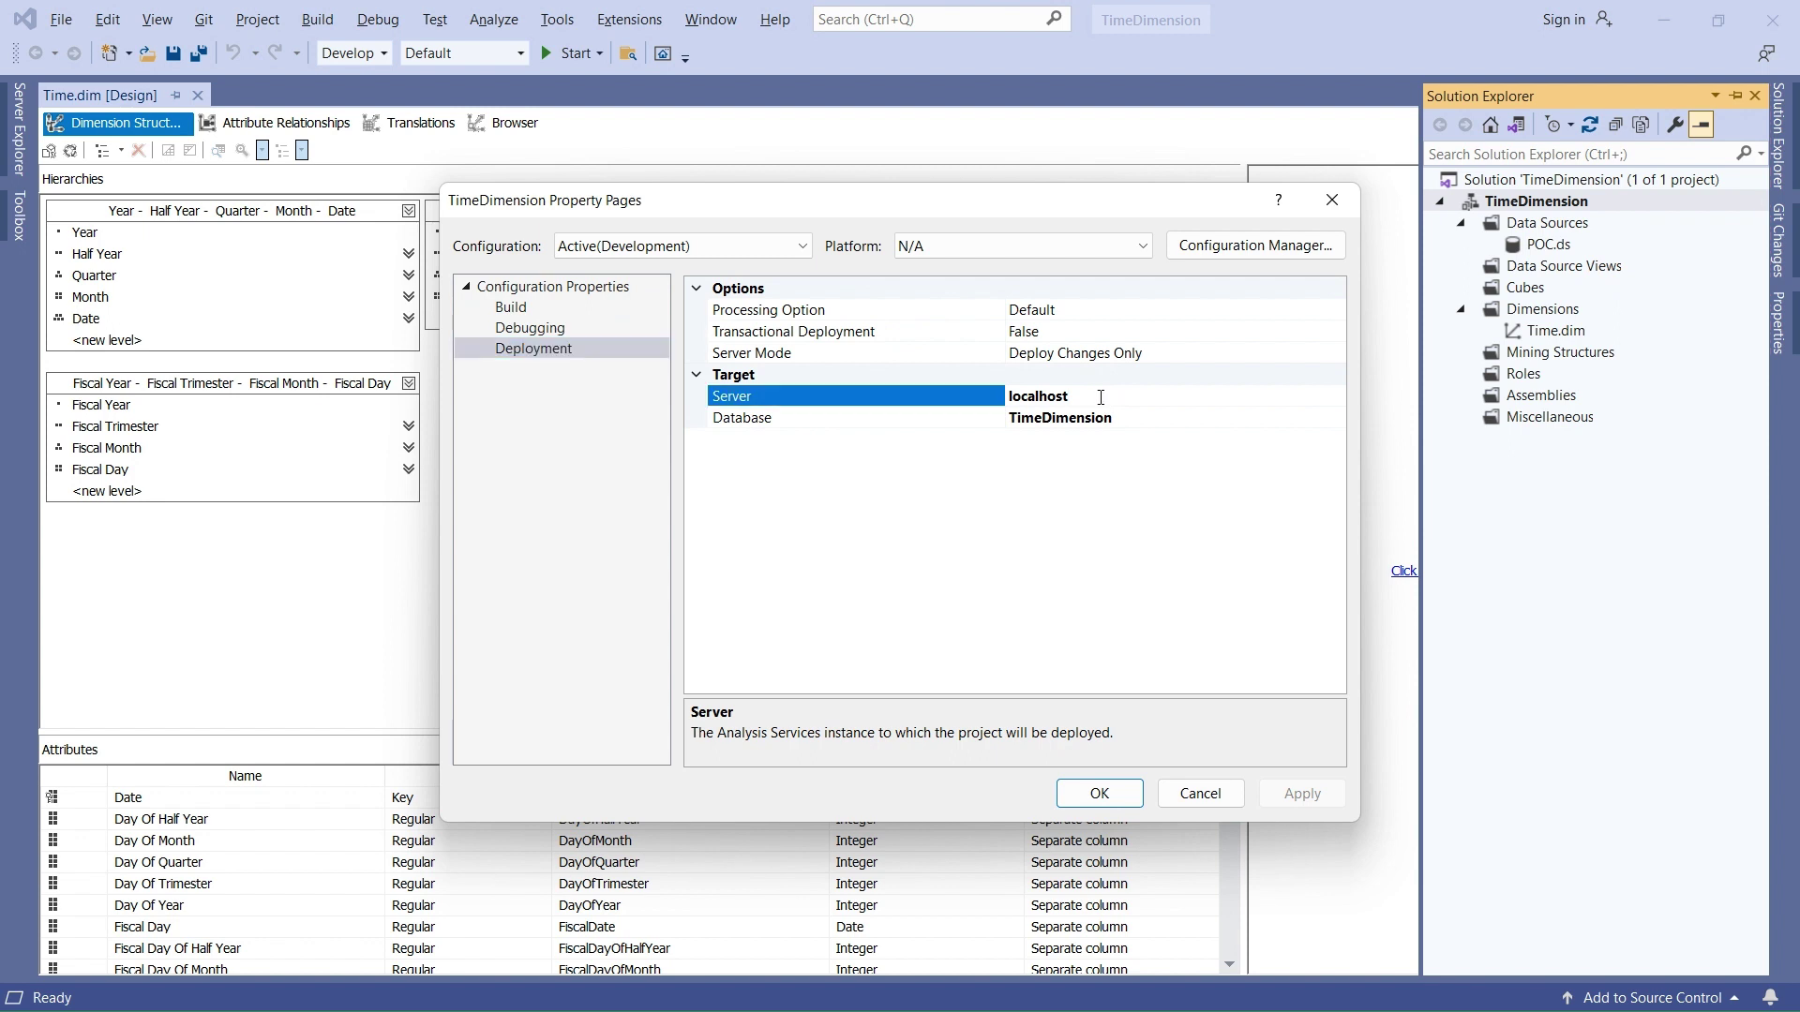
double_click(1153, 351)
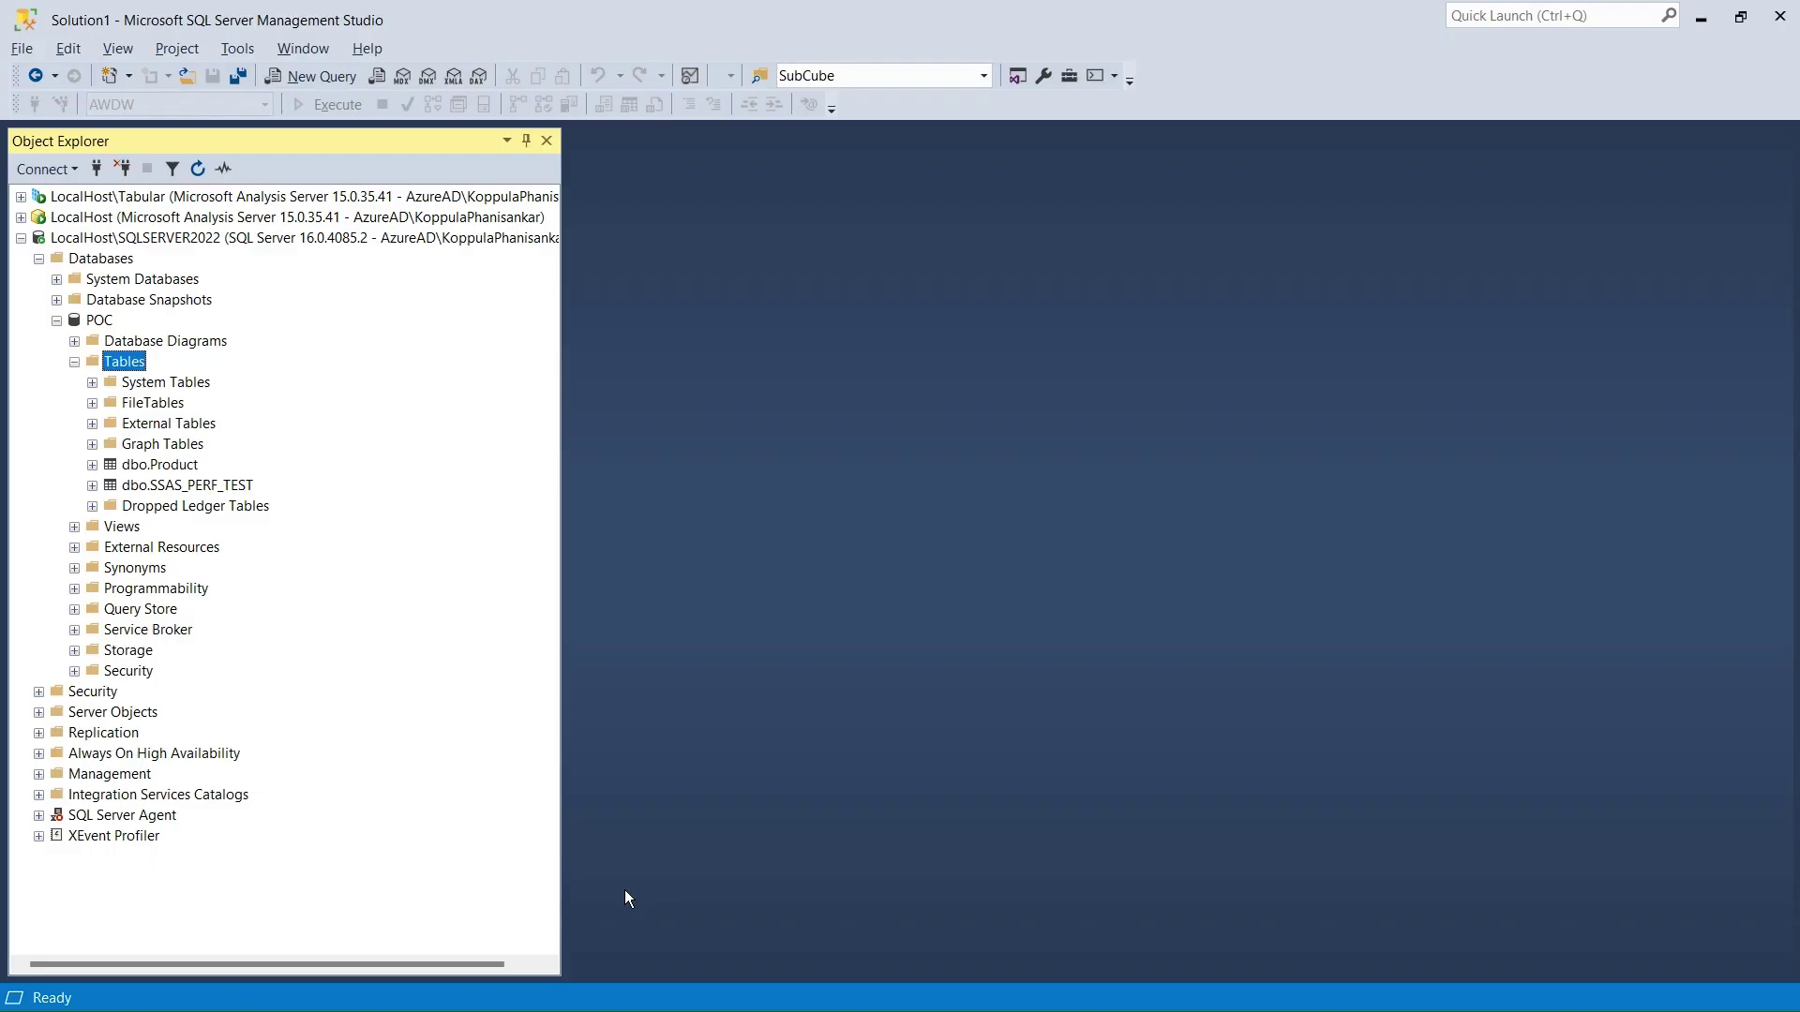
click(169, 220)
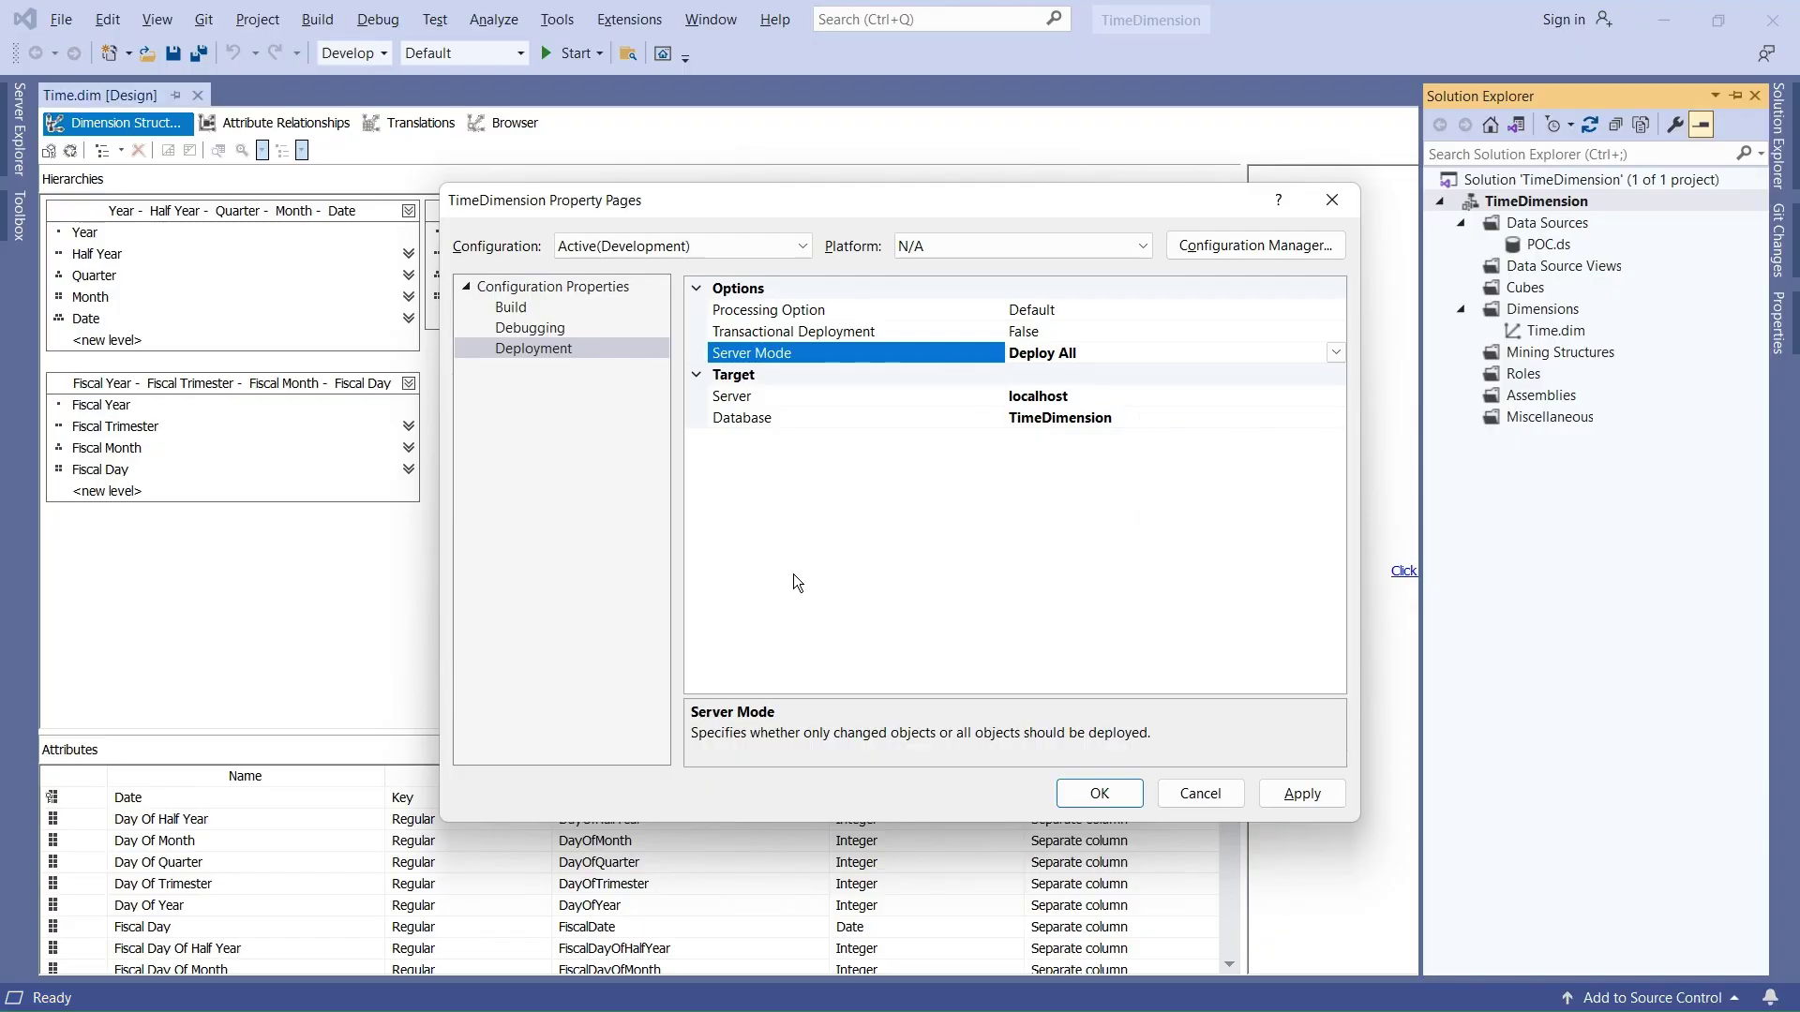
click(1314, 798)
click(1115, 795)
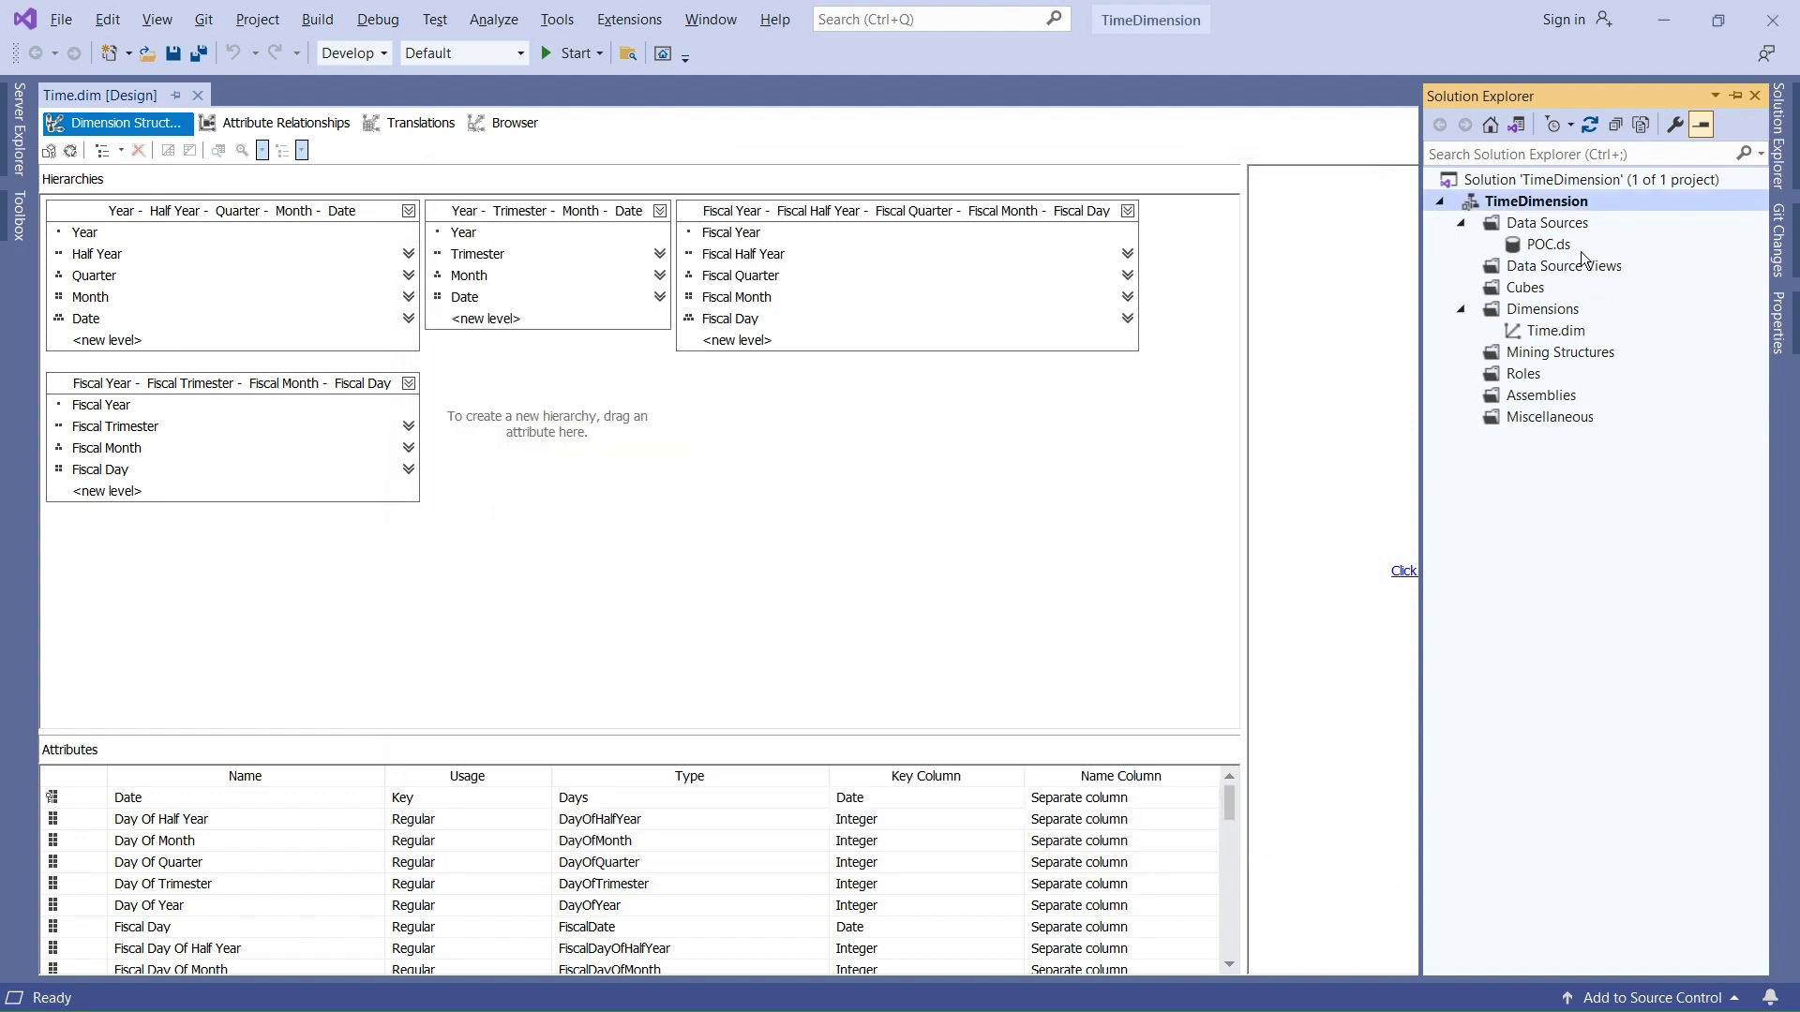
Step: Try to deploy the TimeDimension project and inspect the issues reported for the Time dimension
right_click(1537, 204)
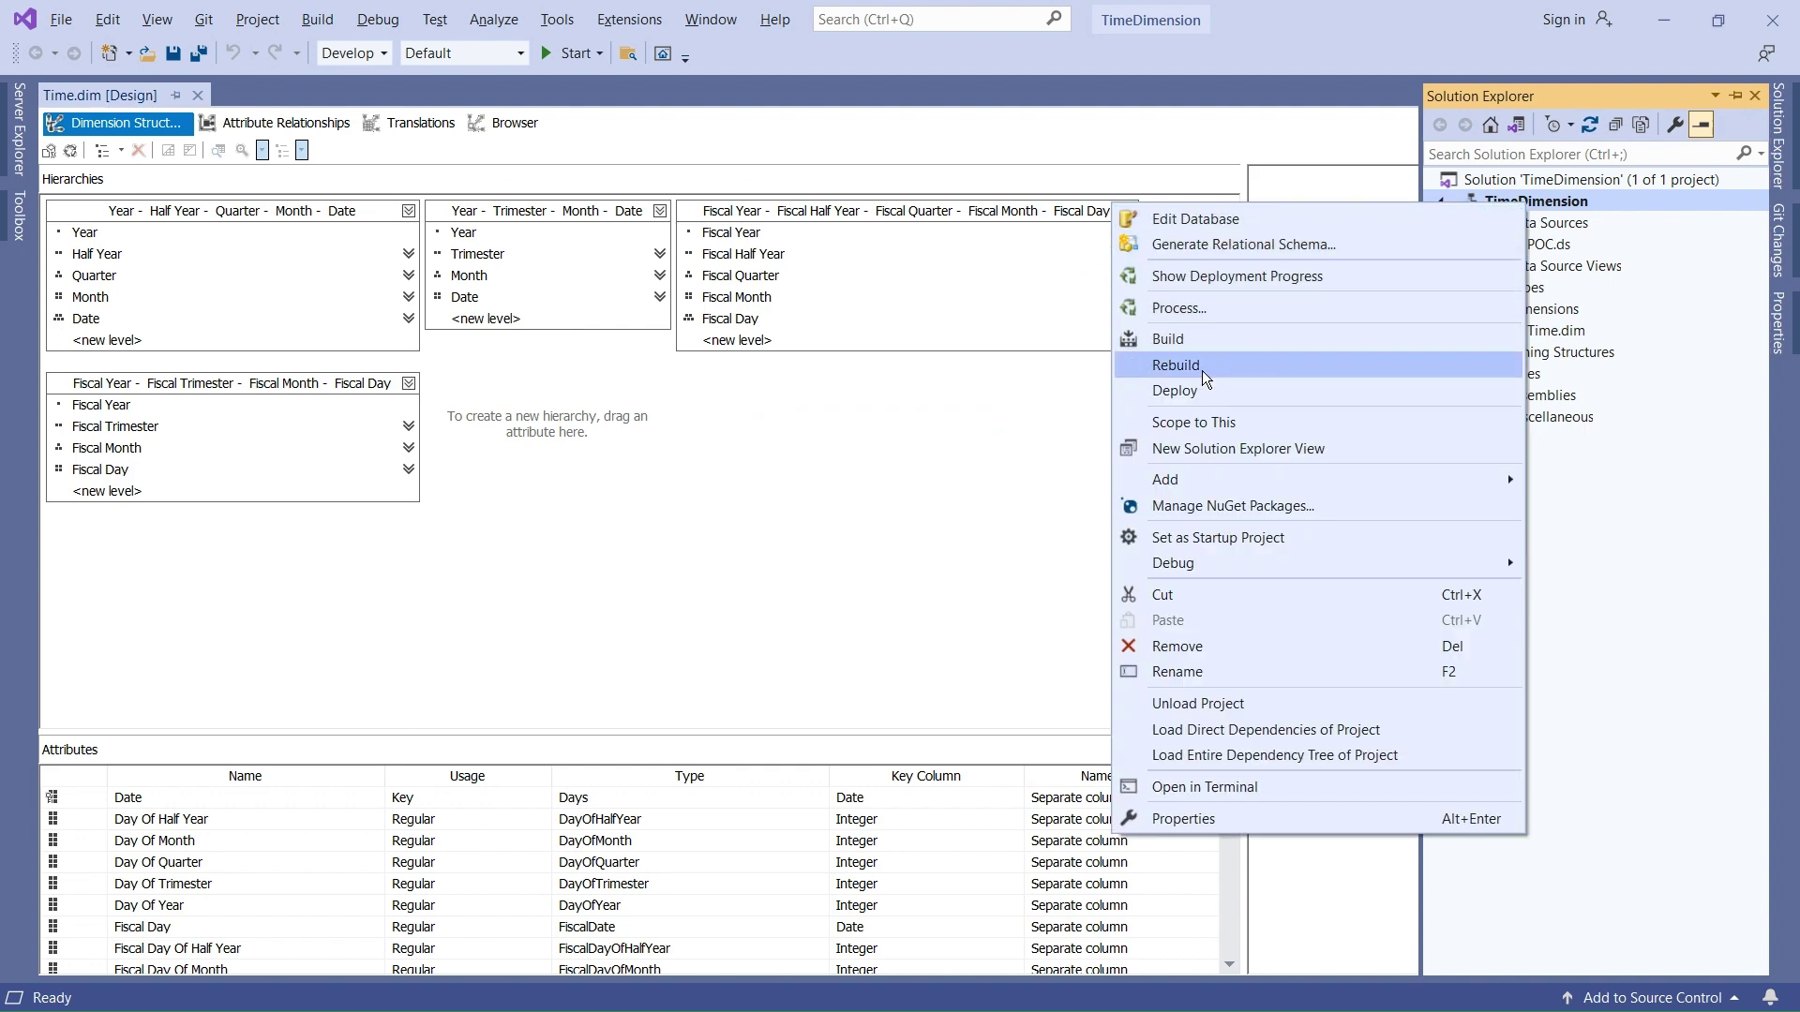
click(1173, 384)
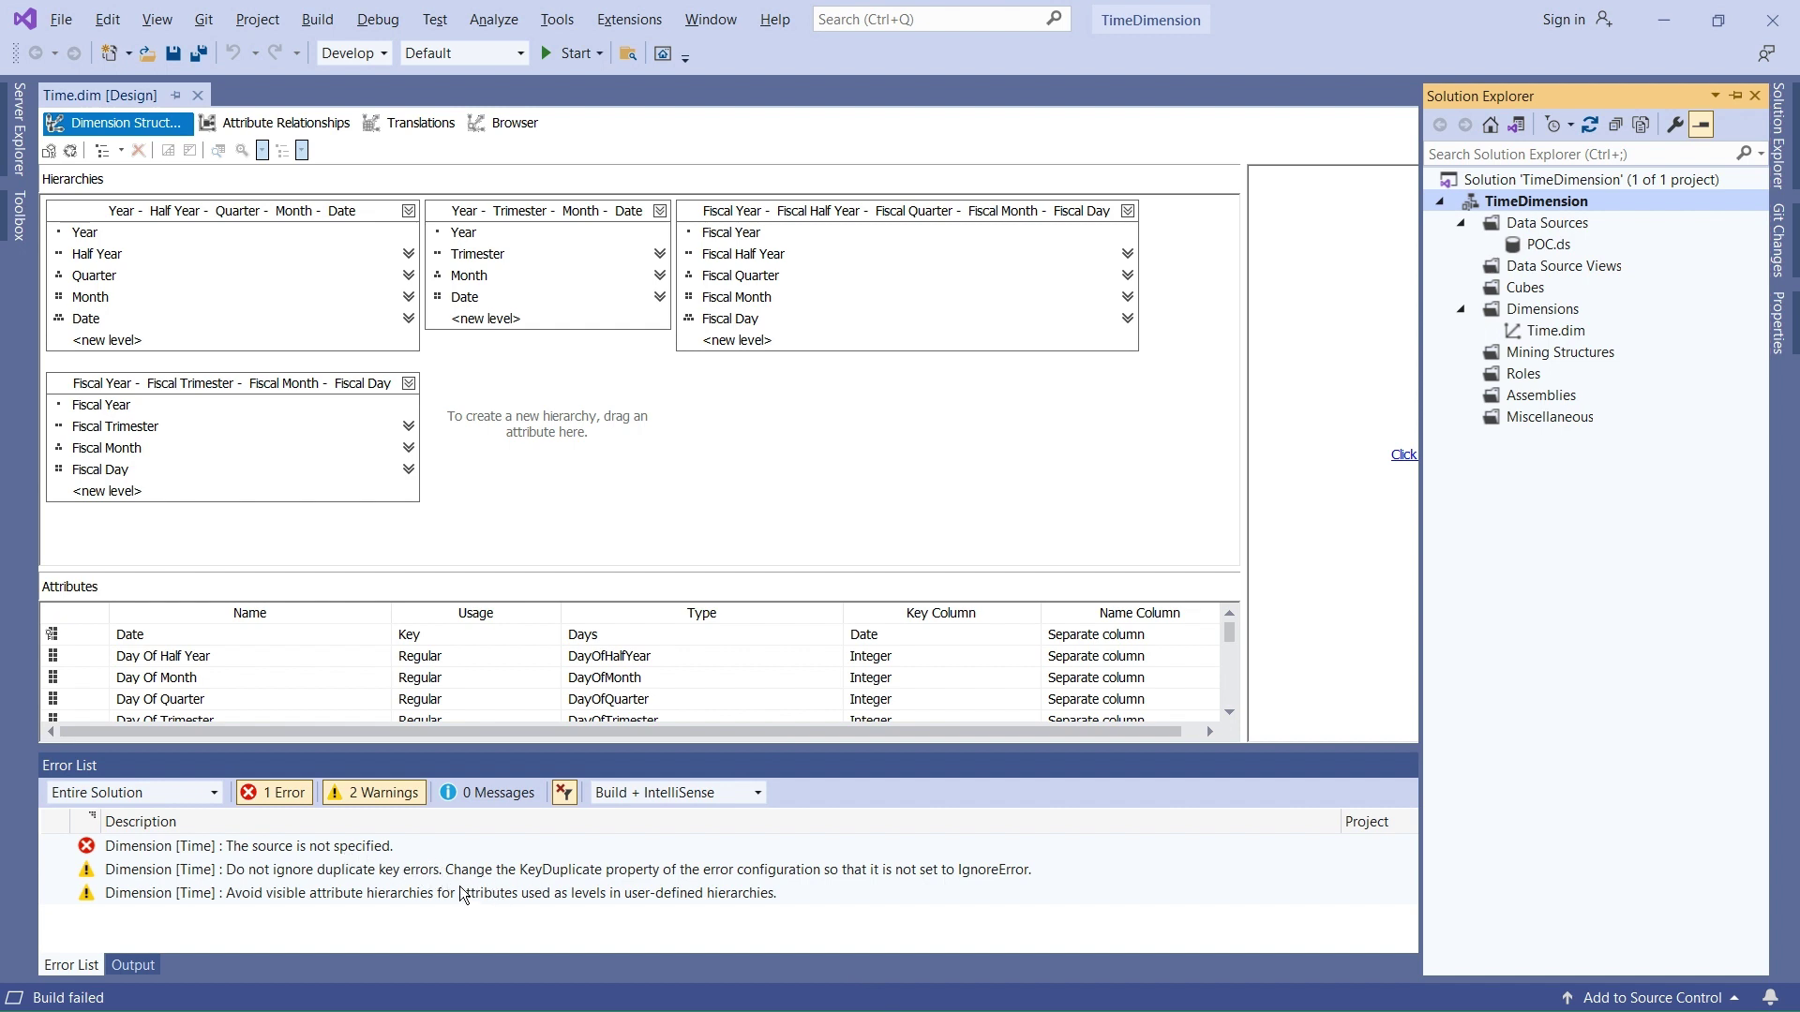
click(330, 871)
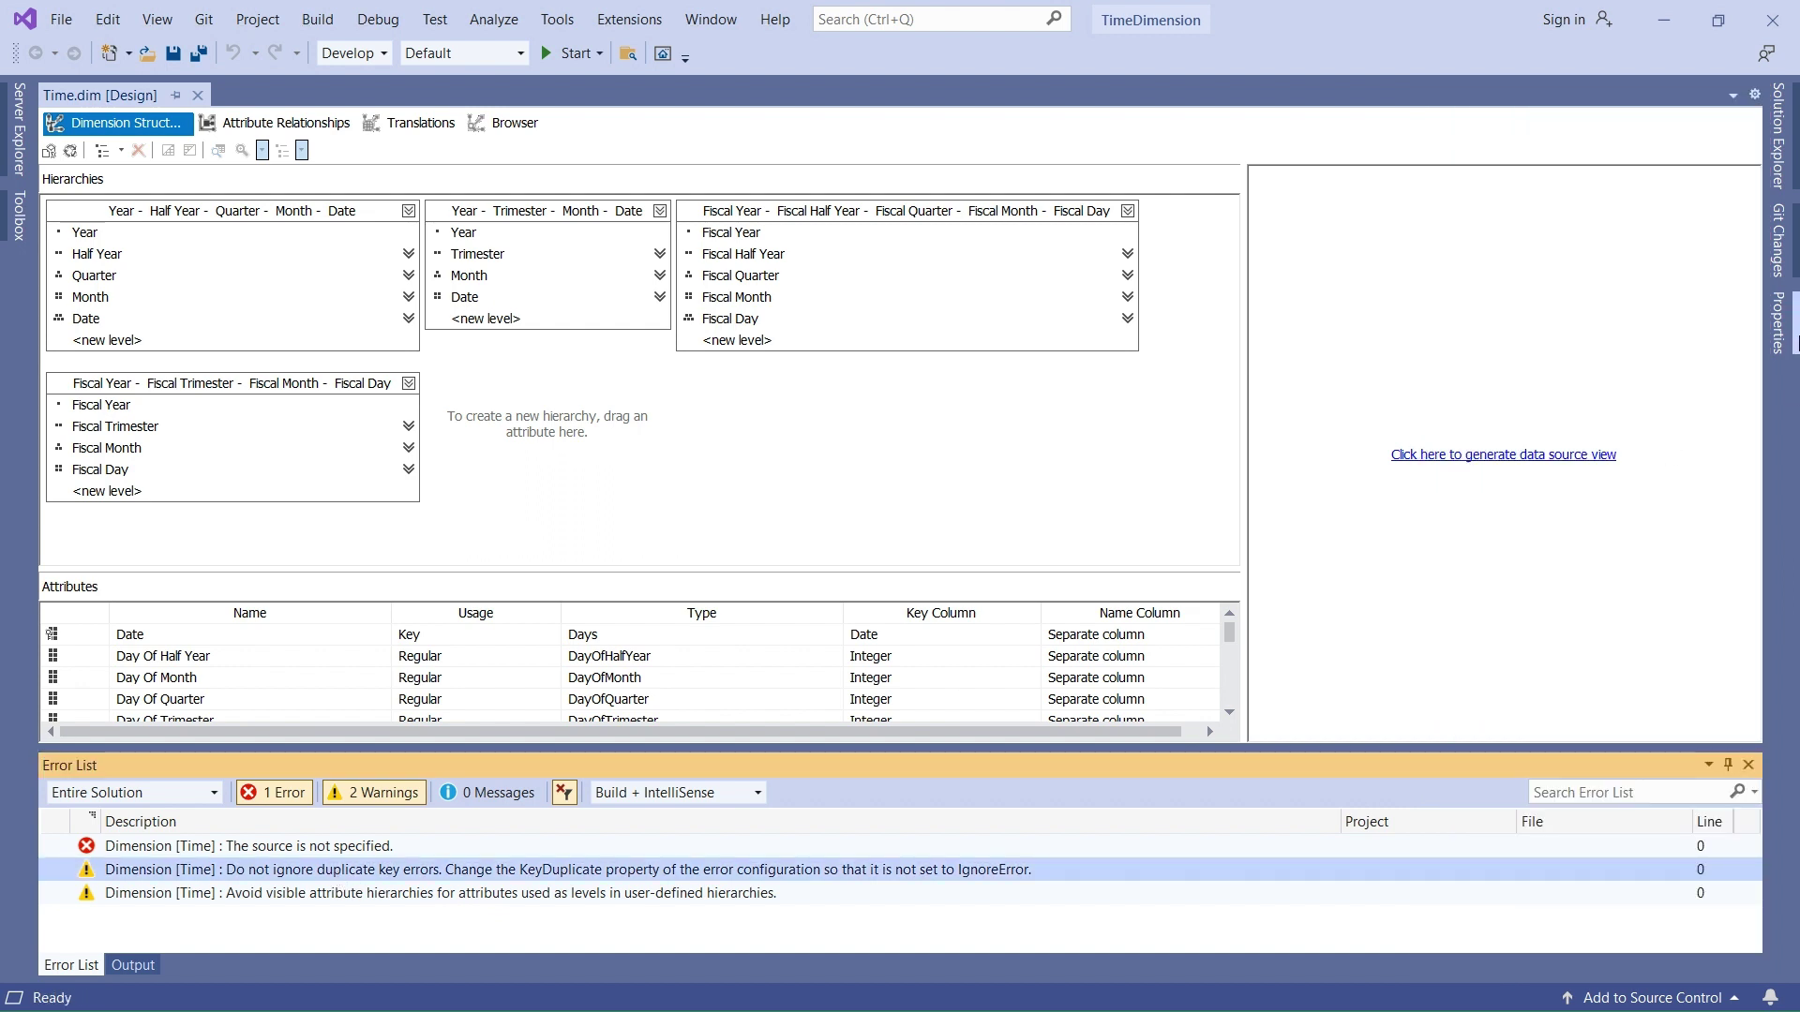
Step: Try to process Time.dim with the project built and deployed first, decline to continue, and inspect the Time dimension's source error
click(1776, 158)
right_click(1544, 328)
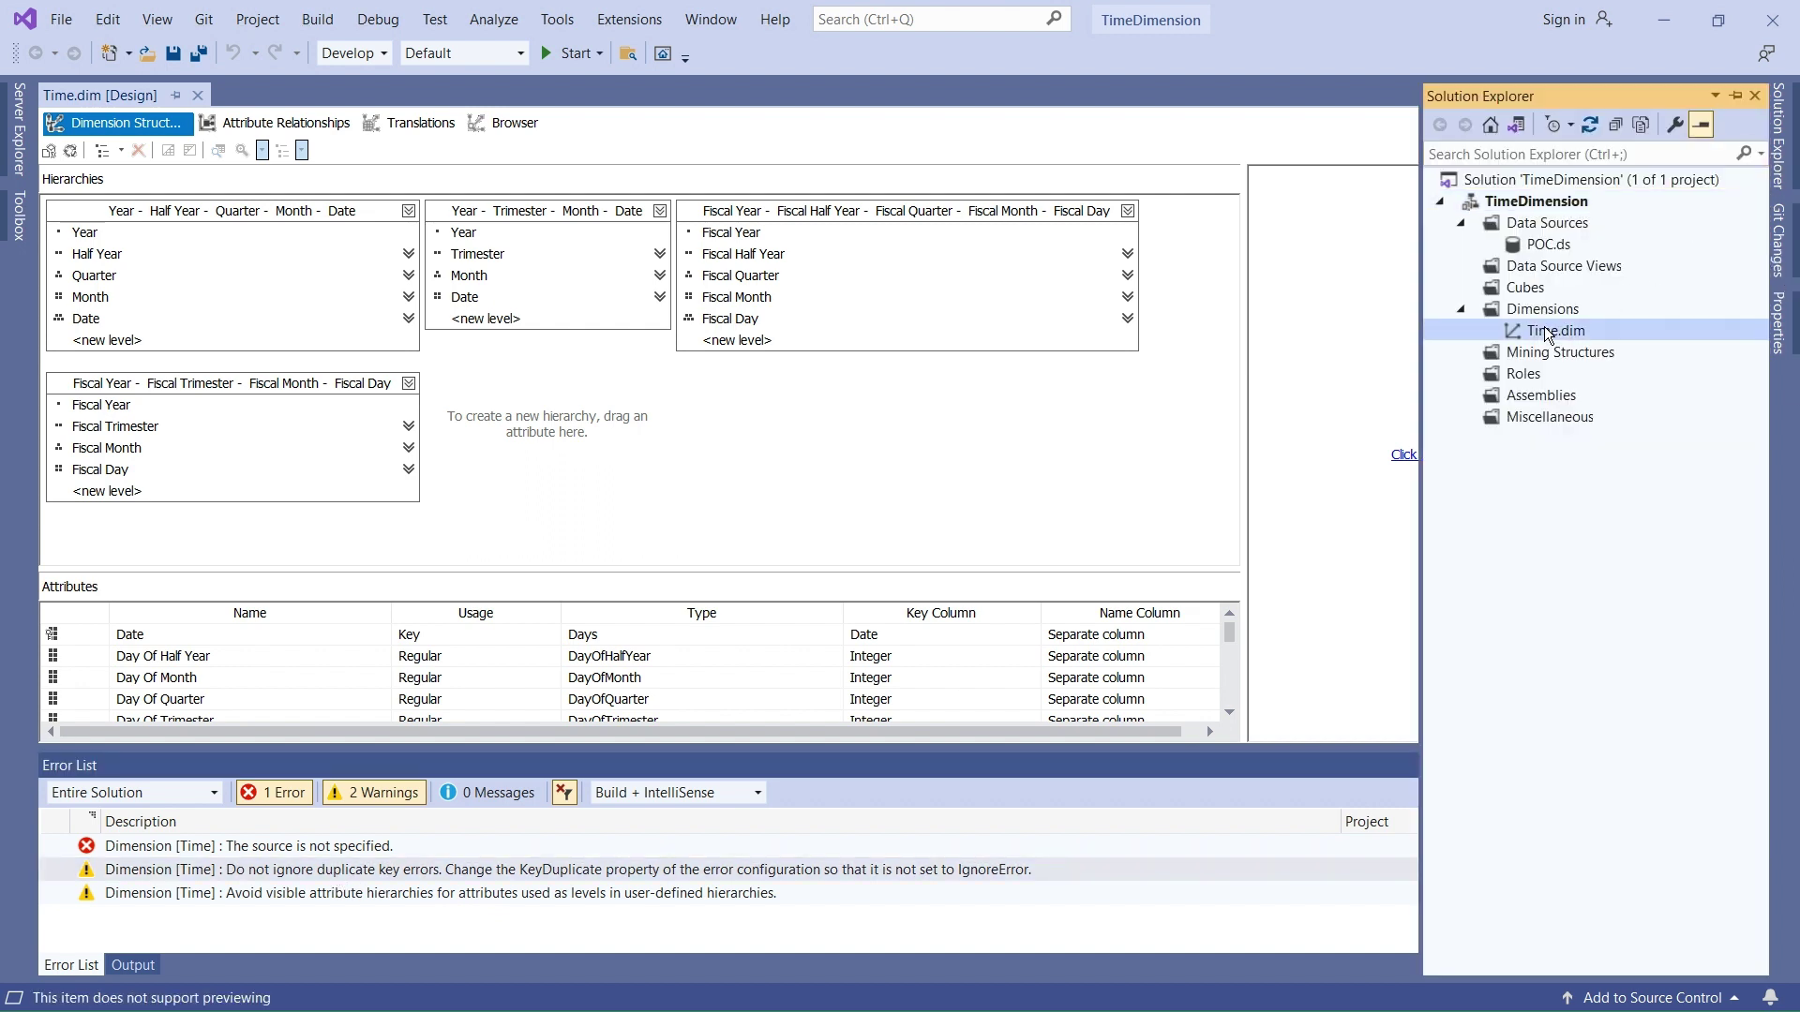
click(1259, 409)
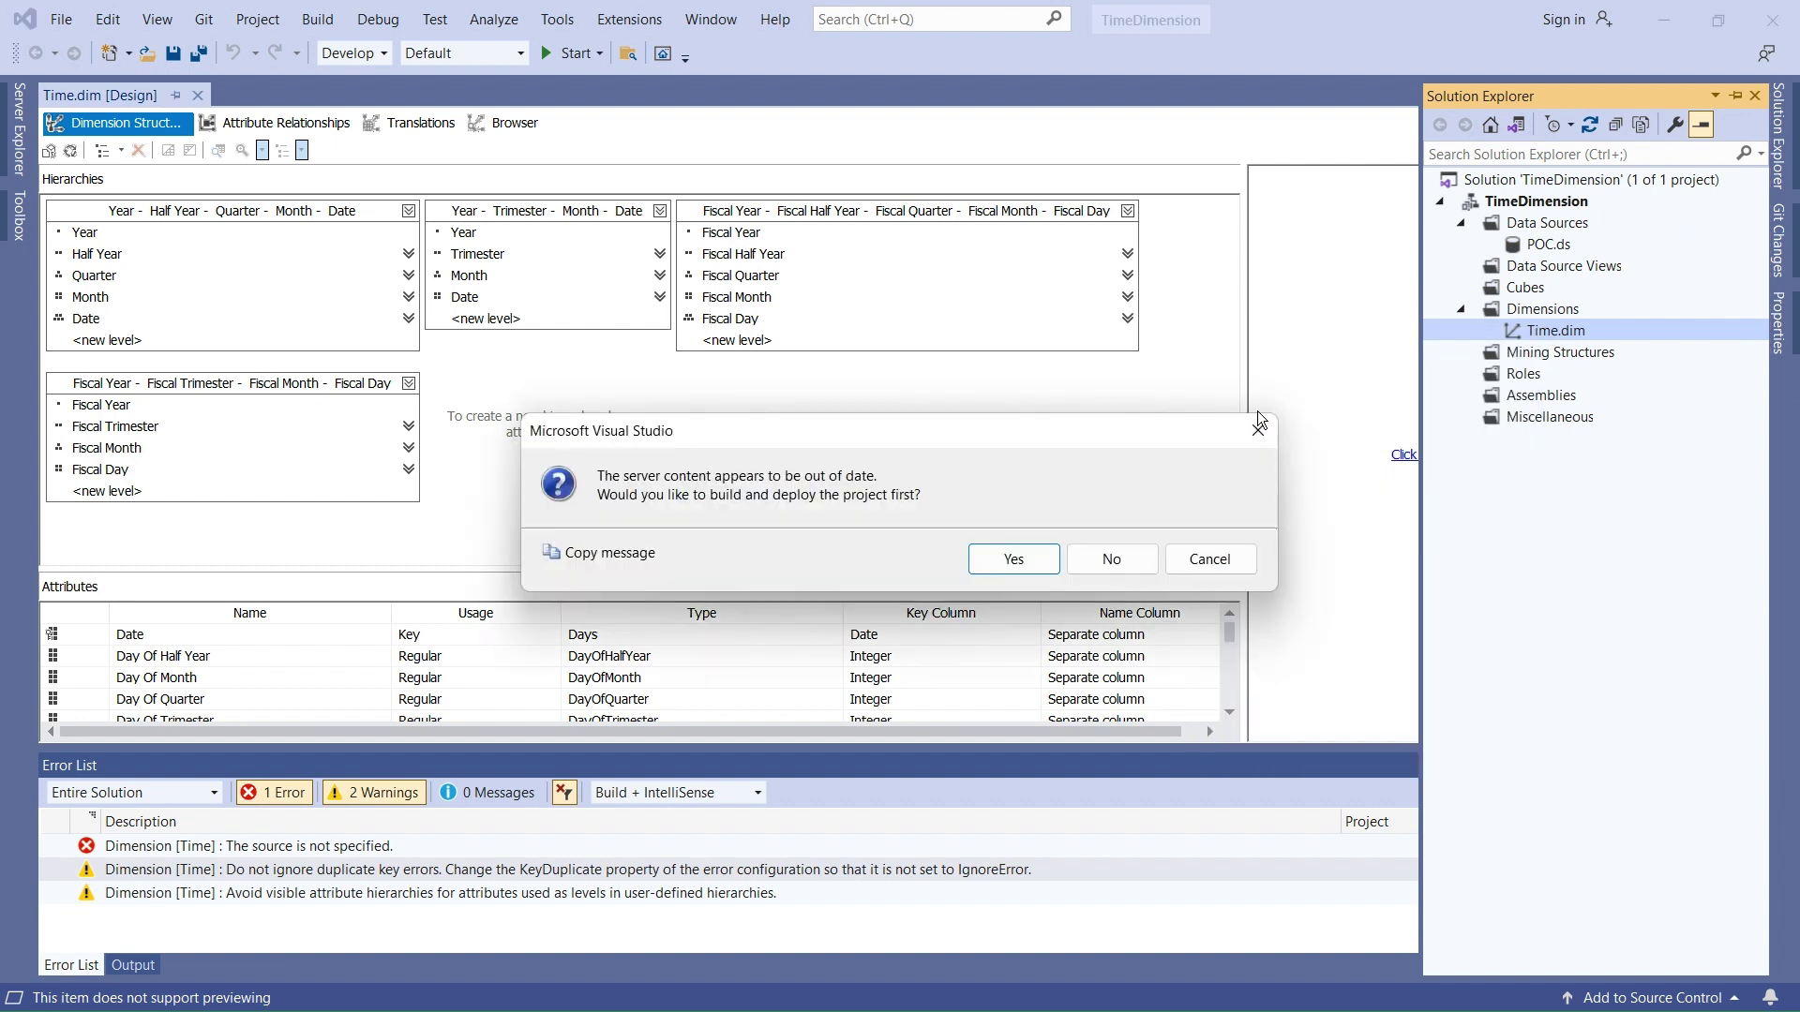
click(1011, 559)
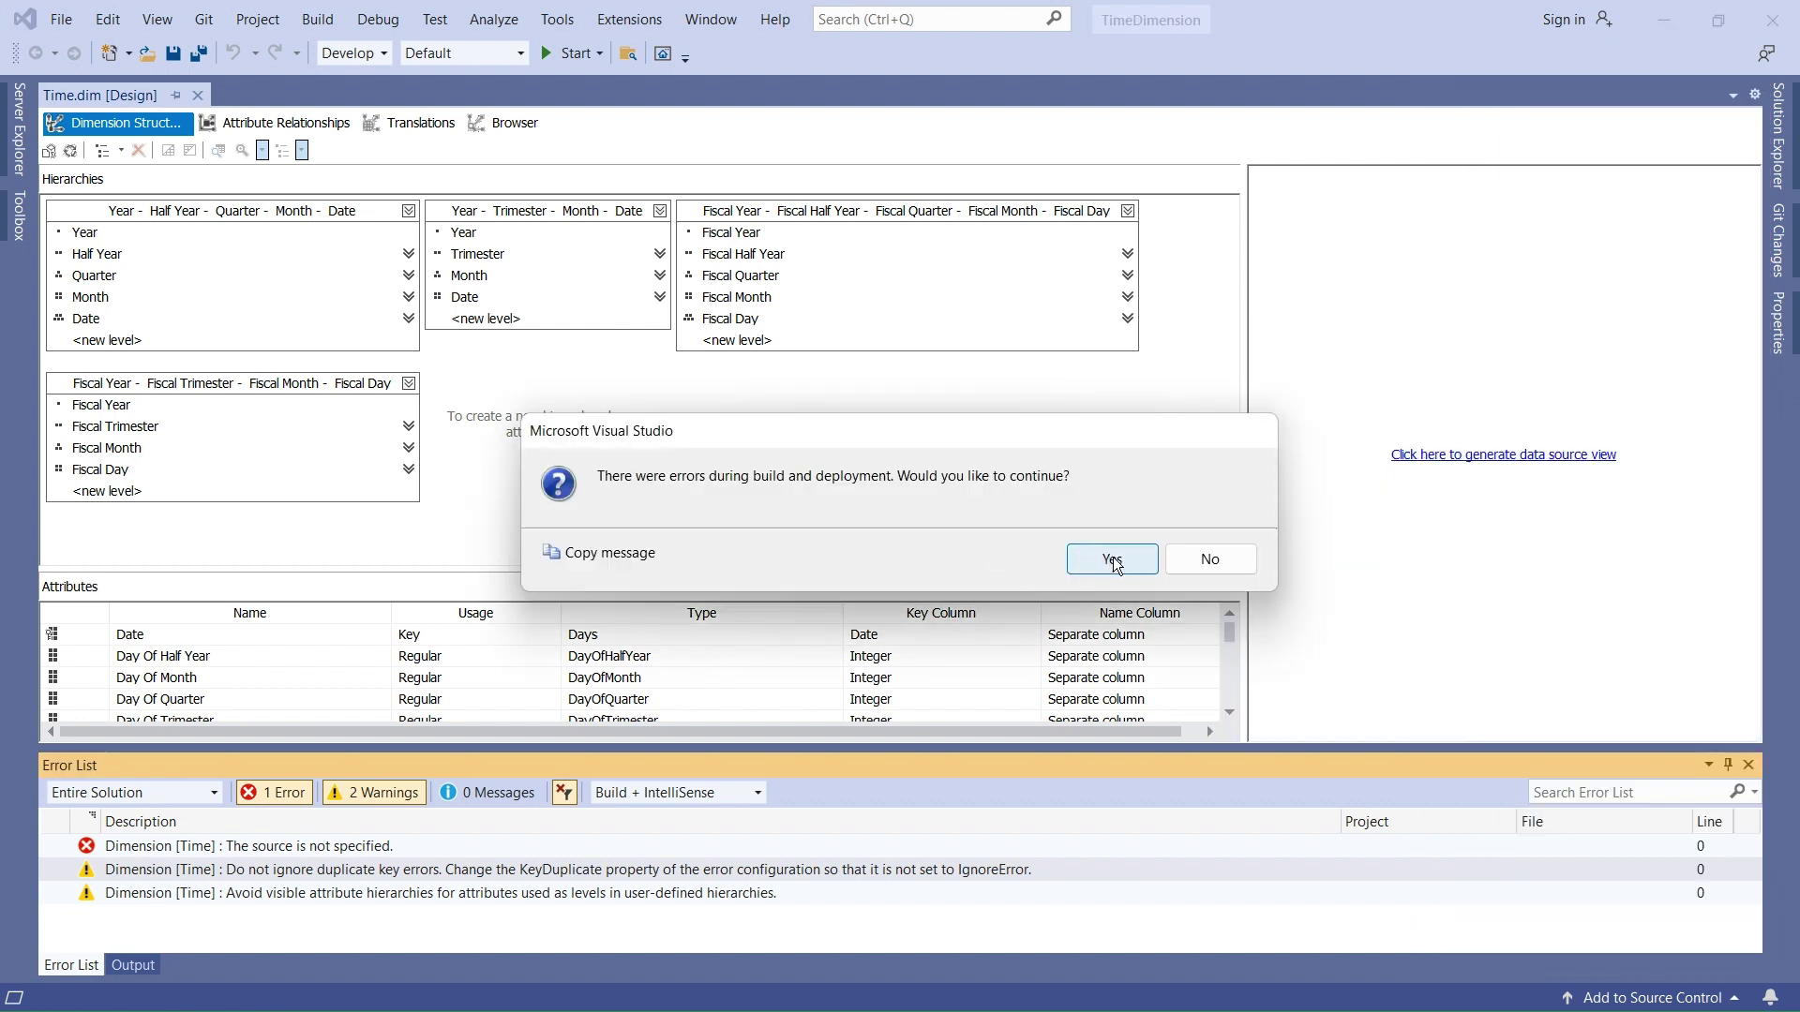
click(1220, 559)
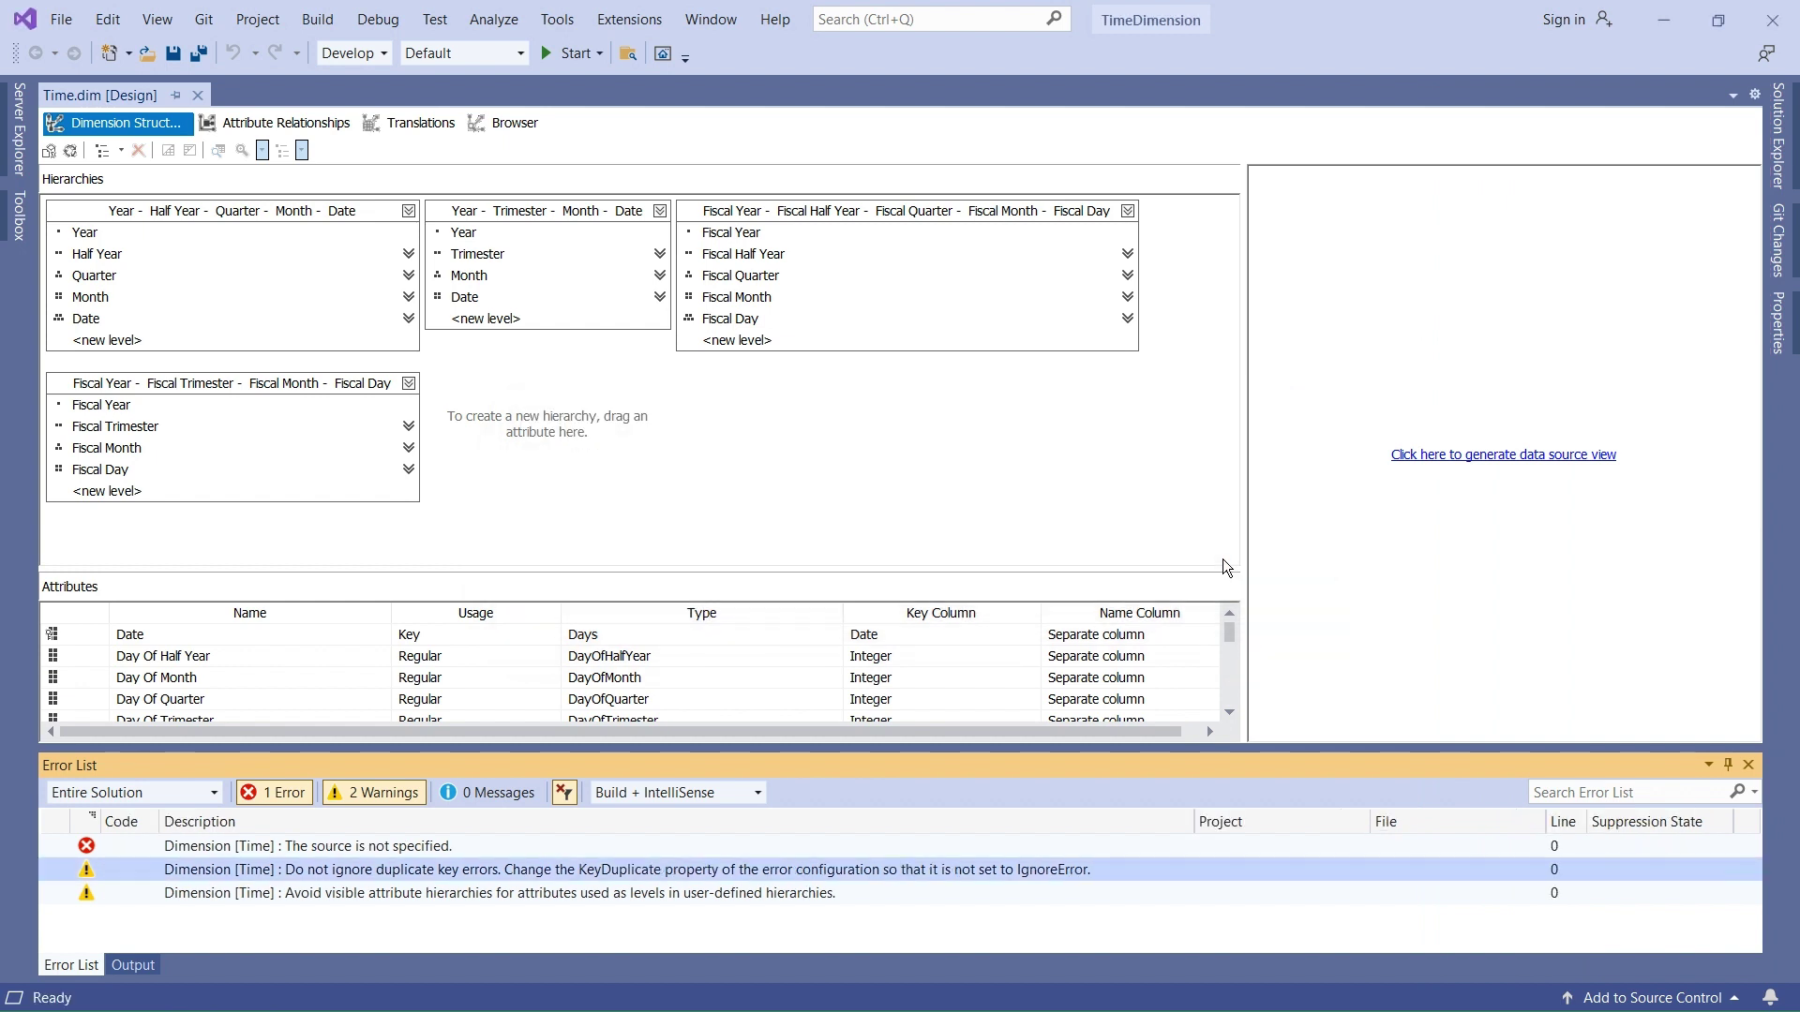
click(368, 846)
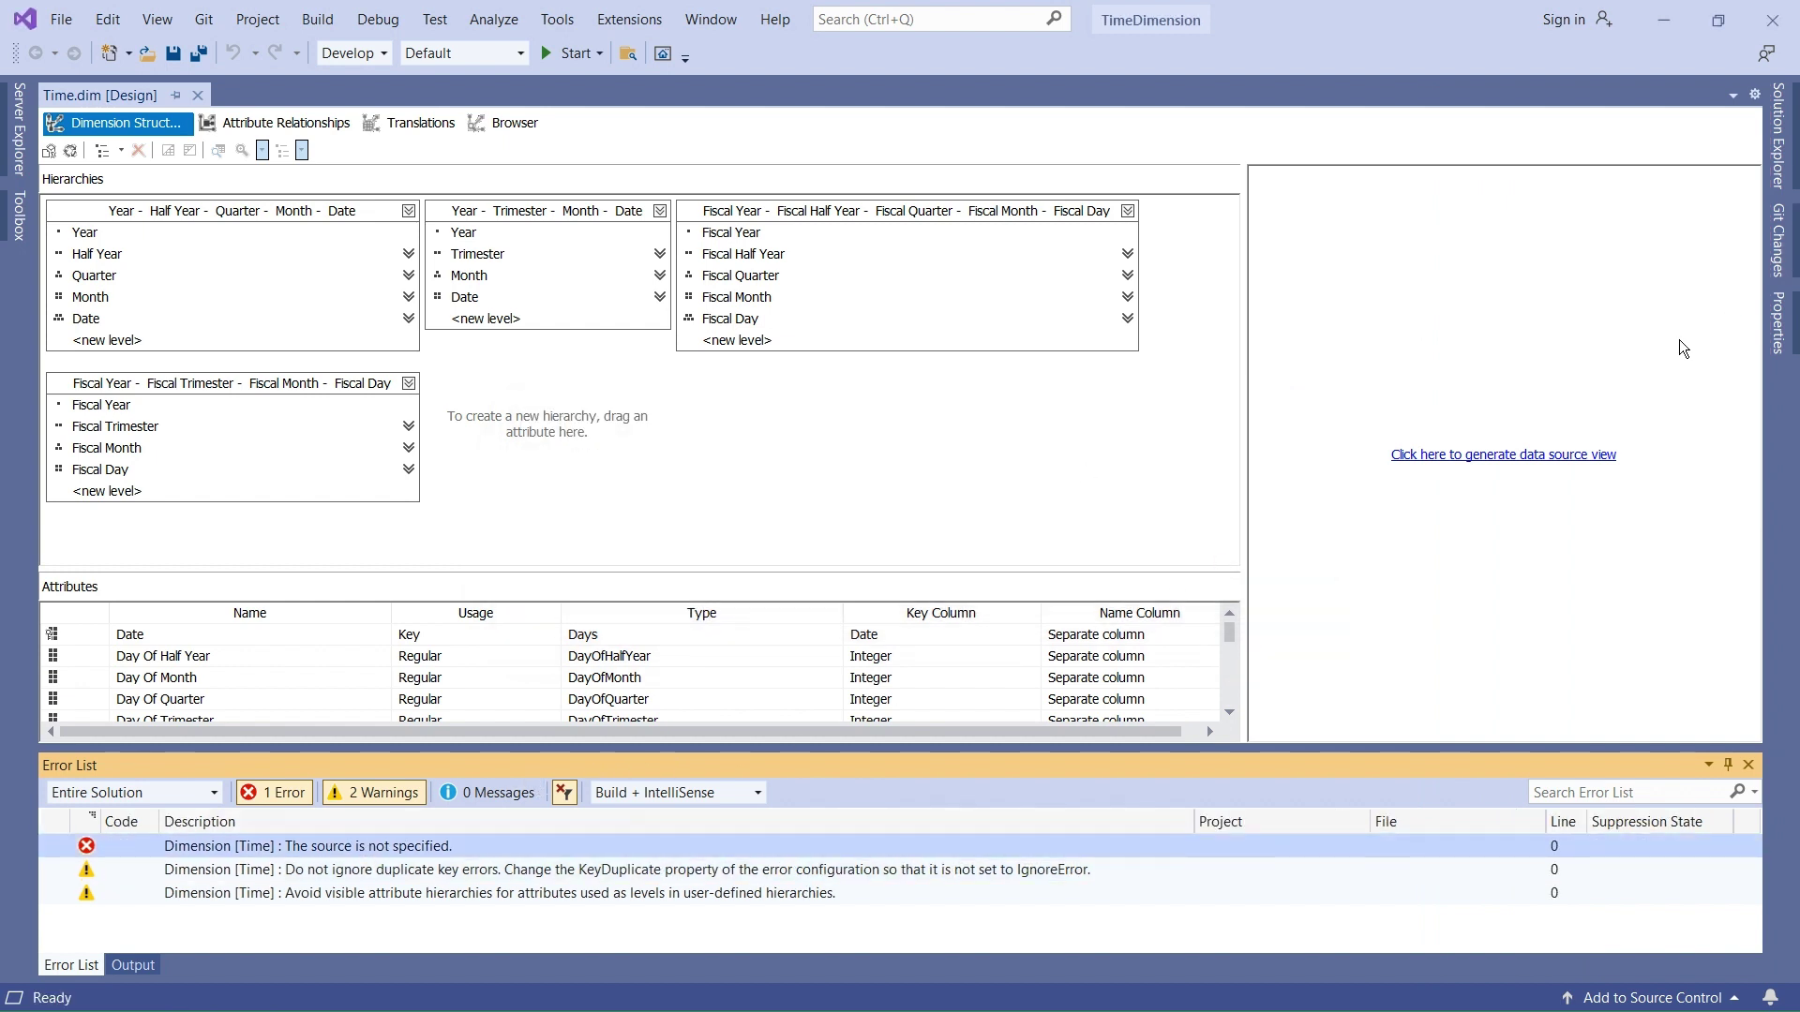
Step: Start generating a data source view for the Time dimension, creating a new view named TimeDimension on the POC data source
click(1506, 455)
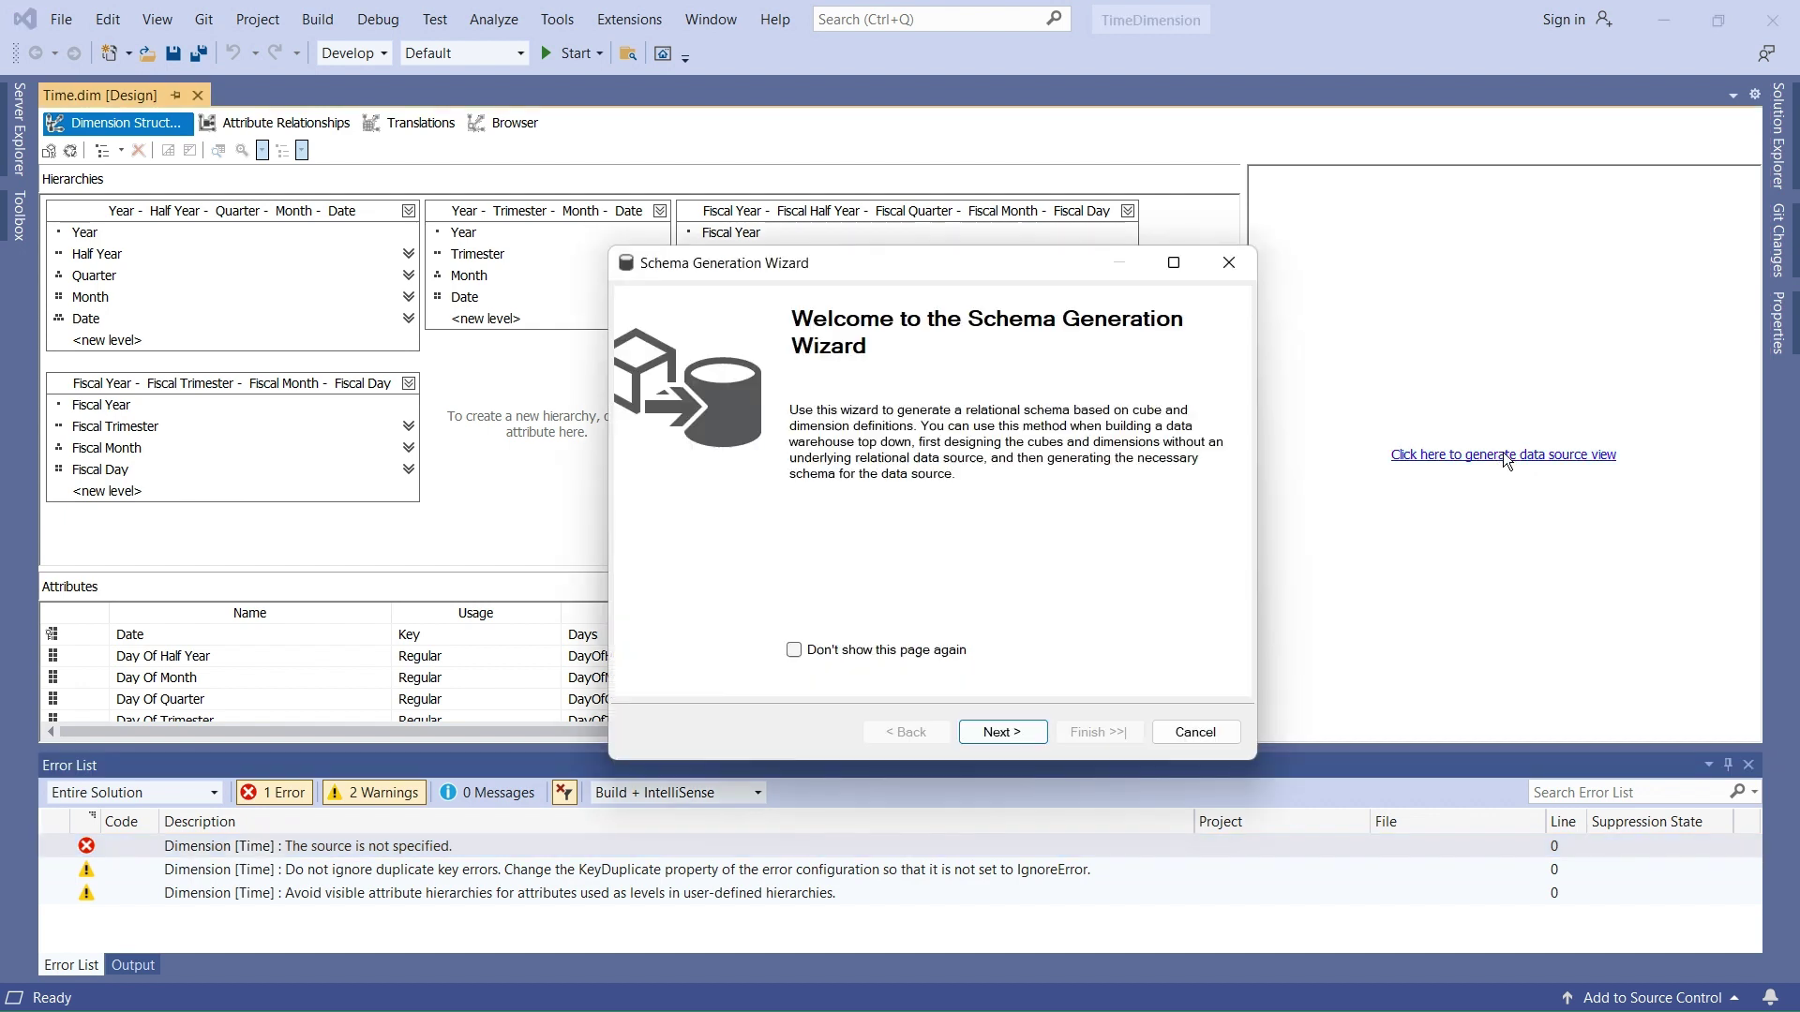
click(1003, 733)
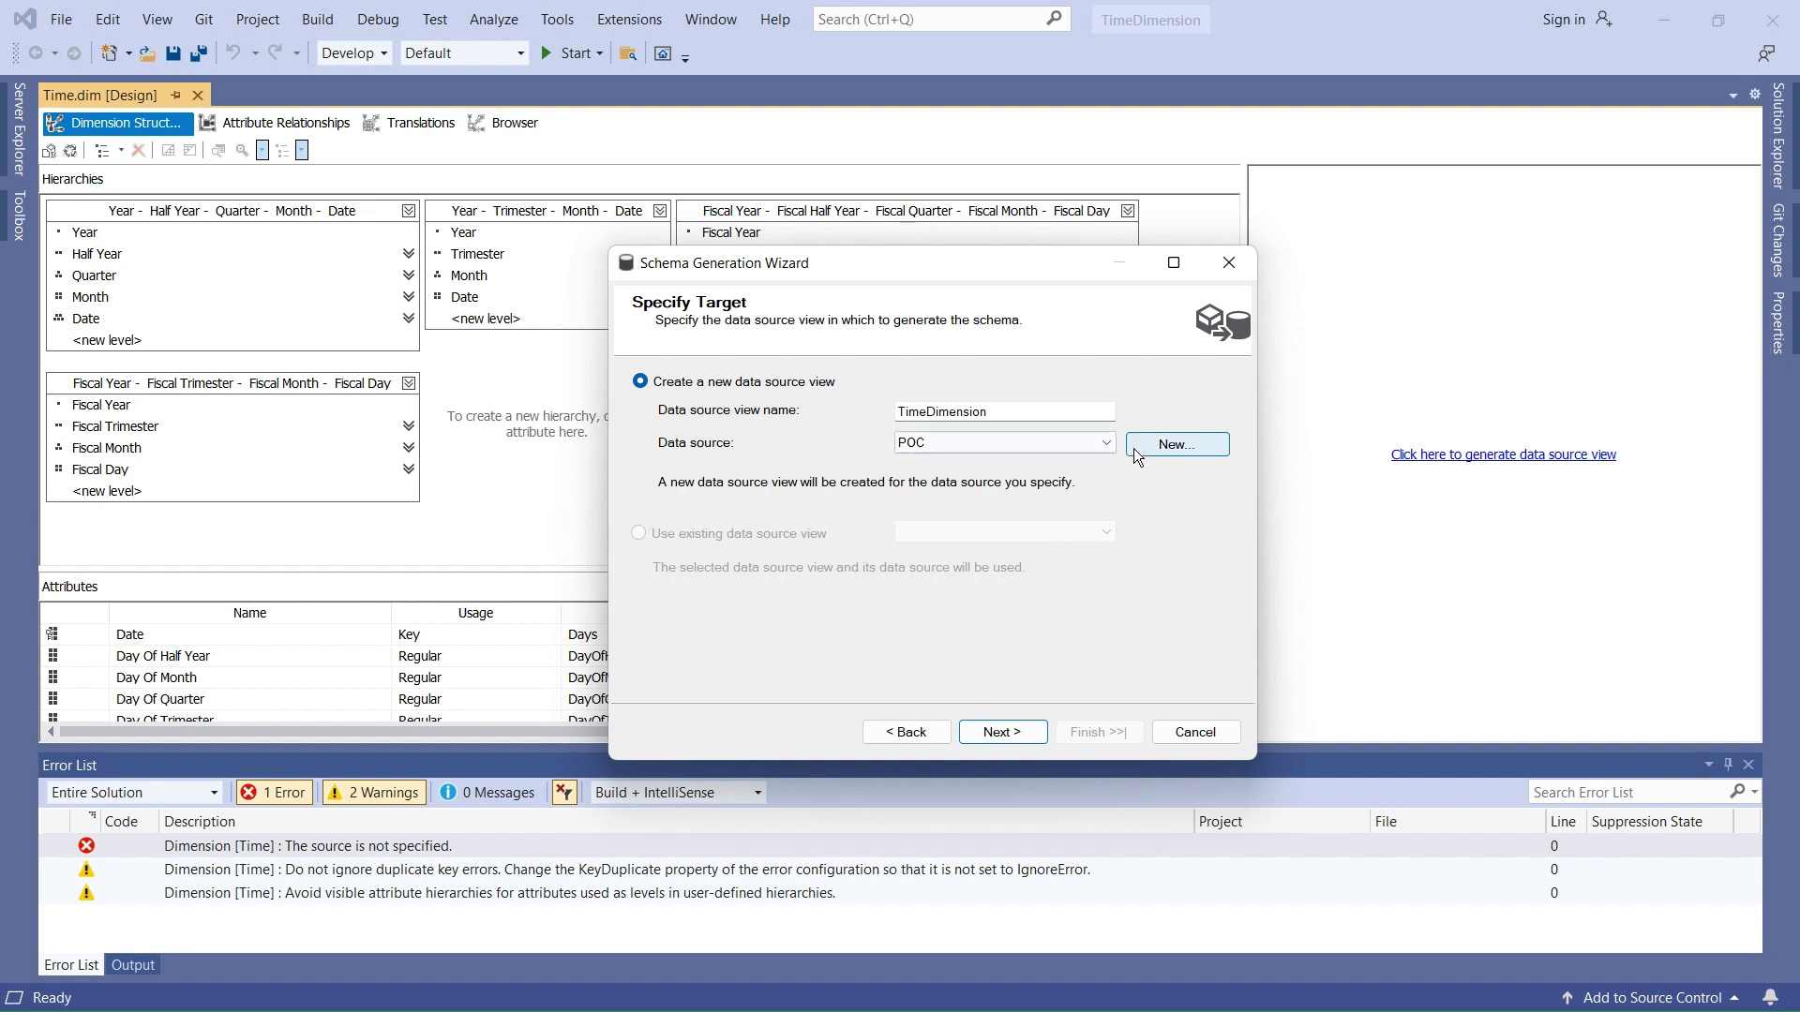
click(1109, 442)
click(1110, 443)
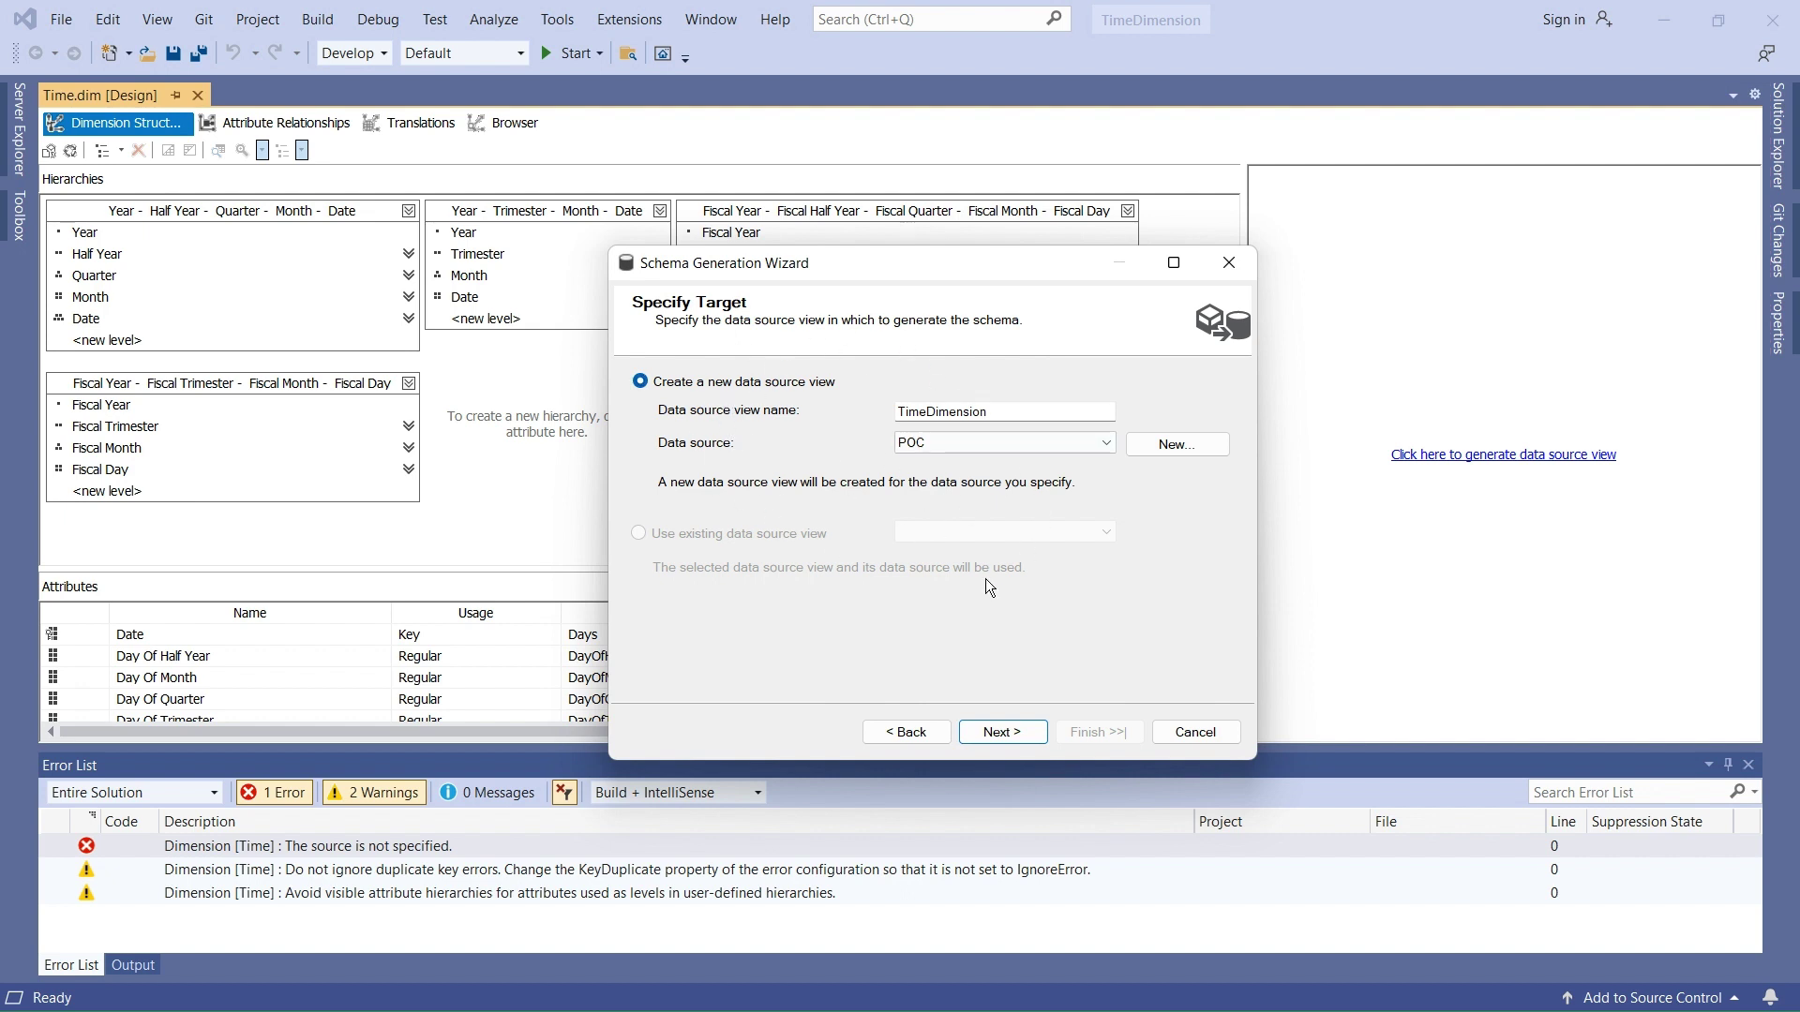
click(1005, 414)
click(1001, 731)
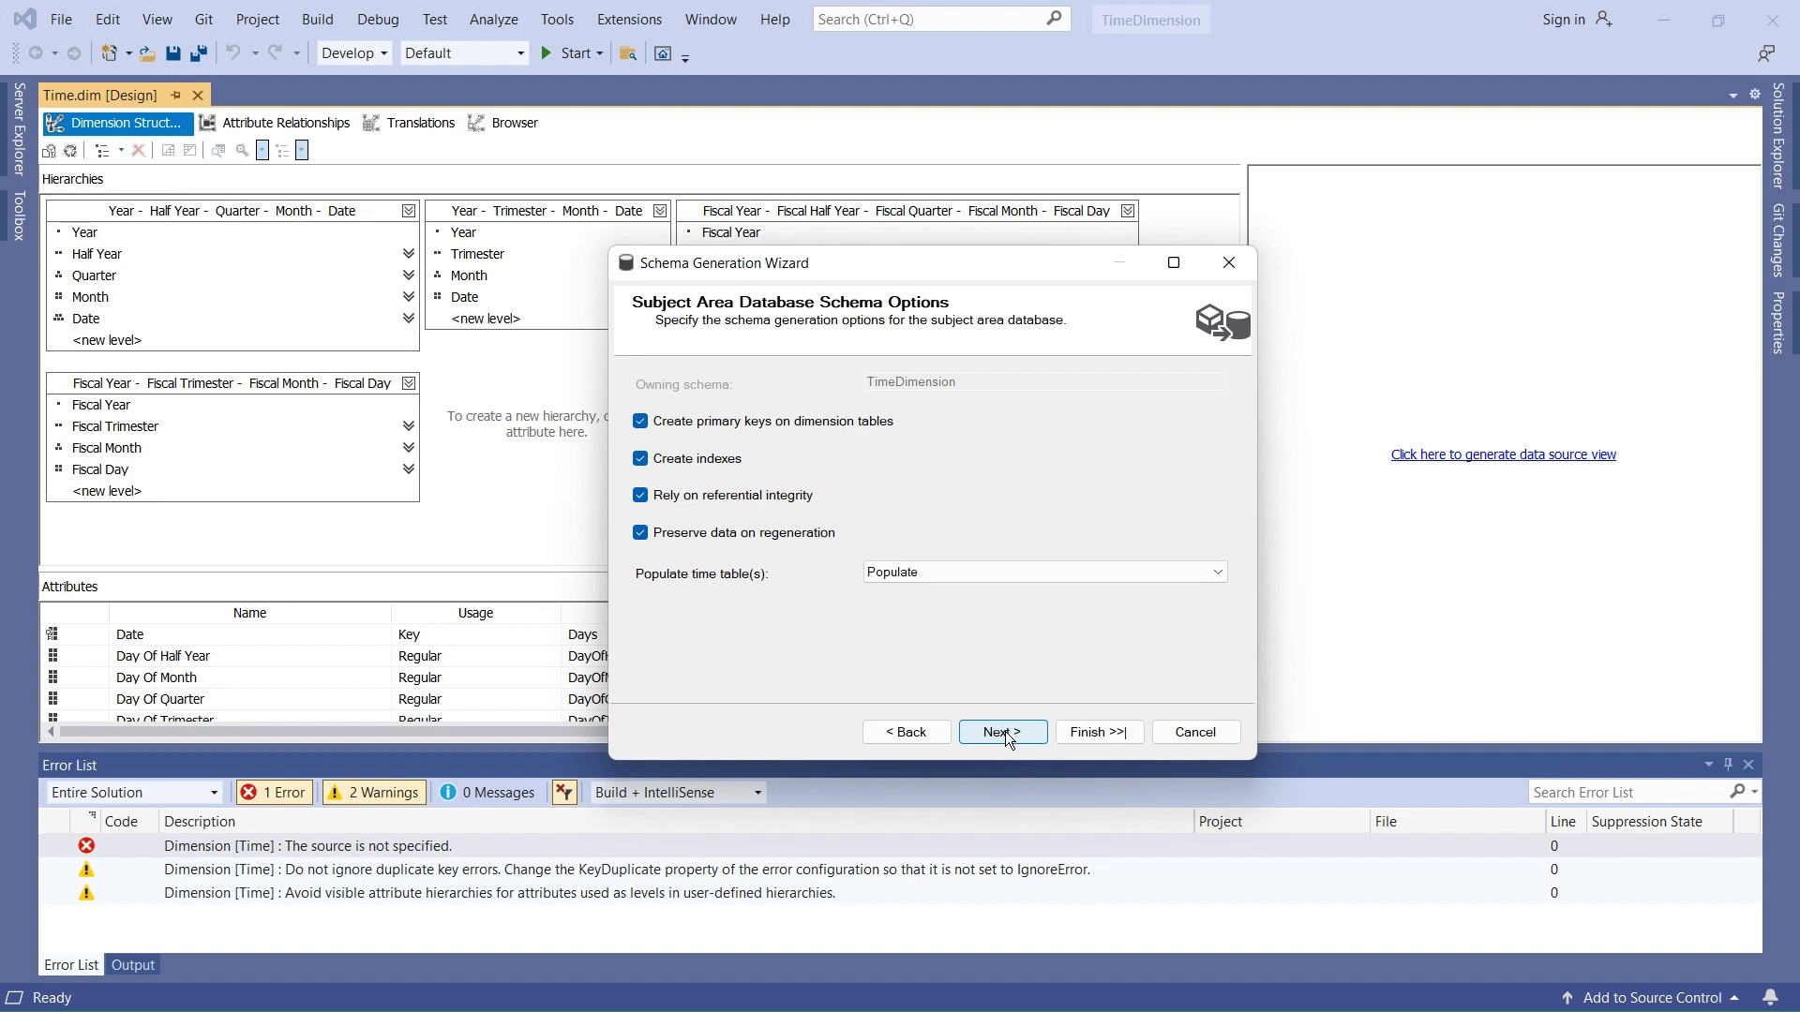
Step: Keep the time tables option at Populate, finish the schema generation wizard, and expand the progress details
click(908, 573)
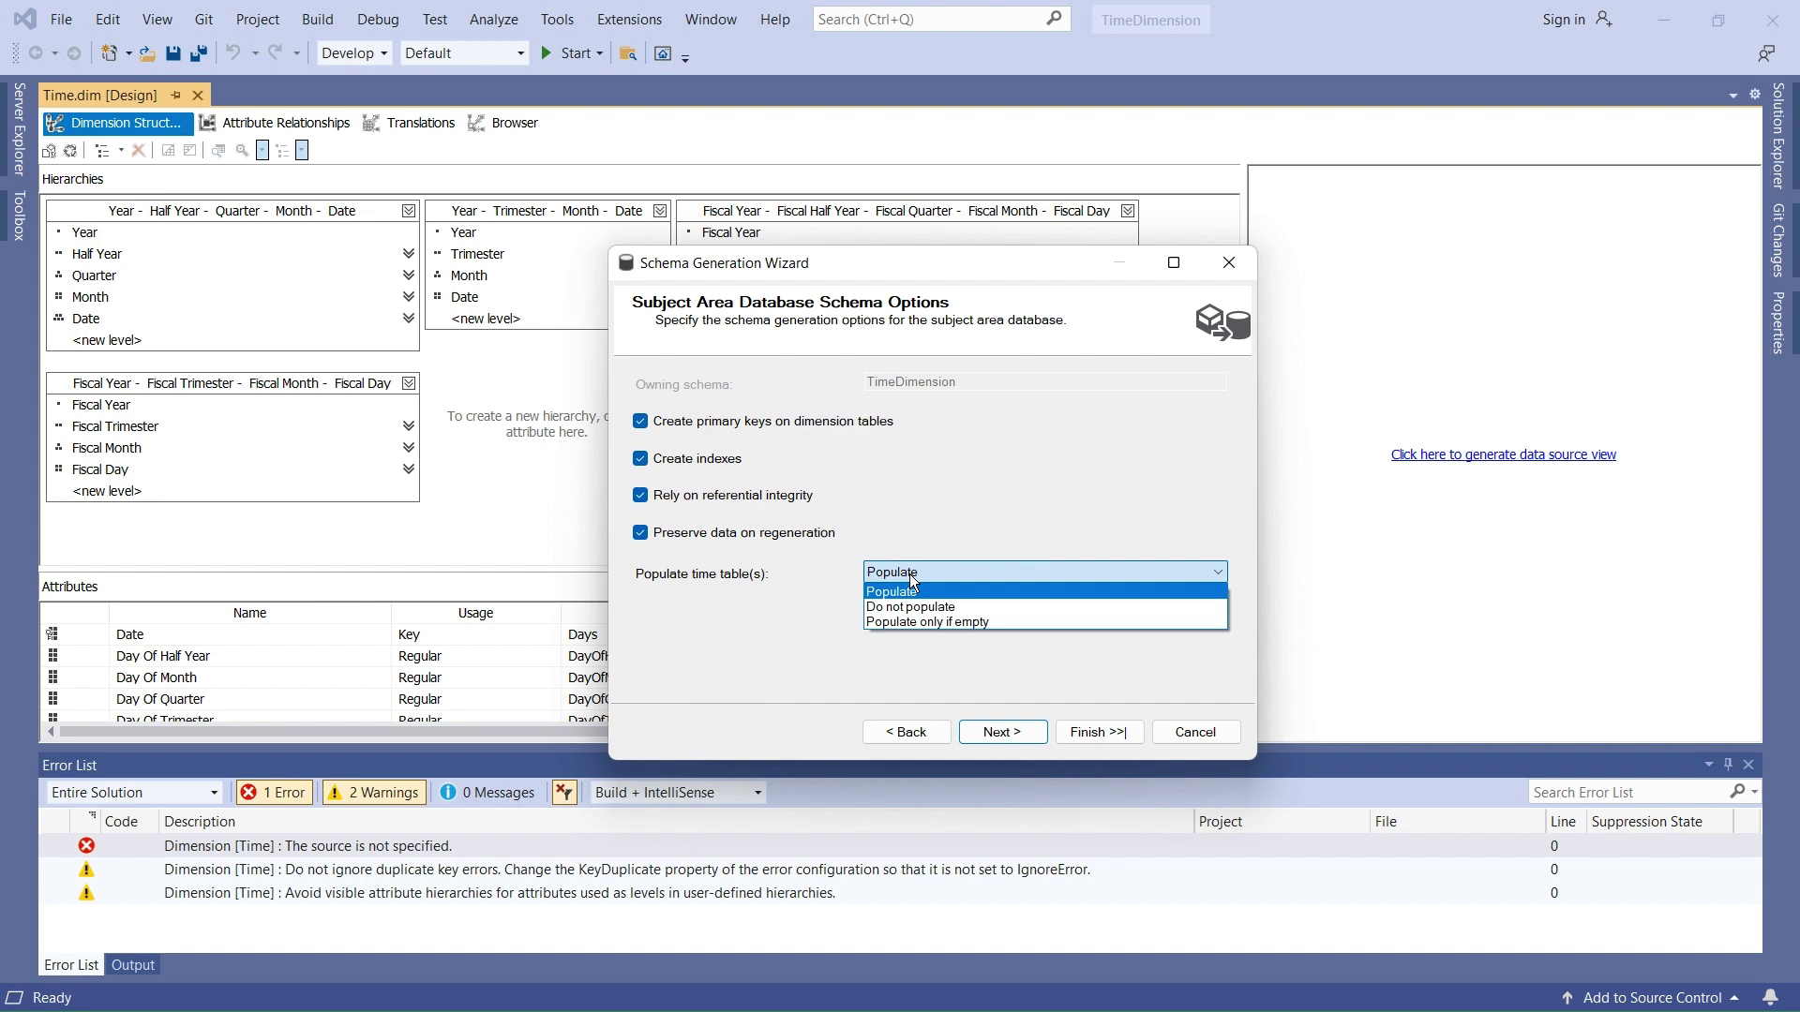
click(911, 576)
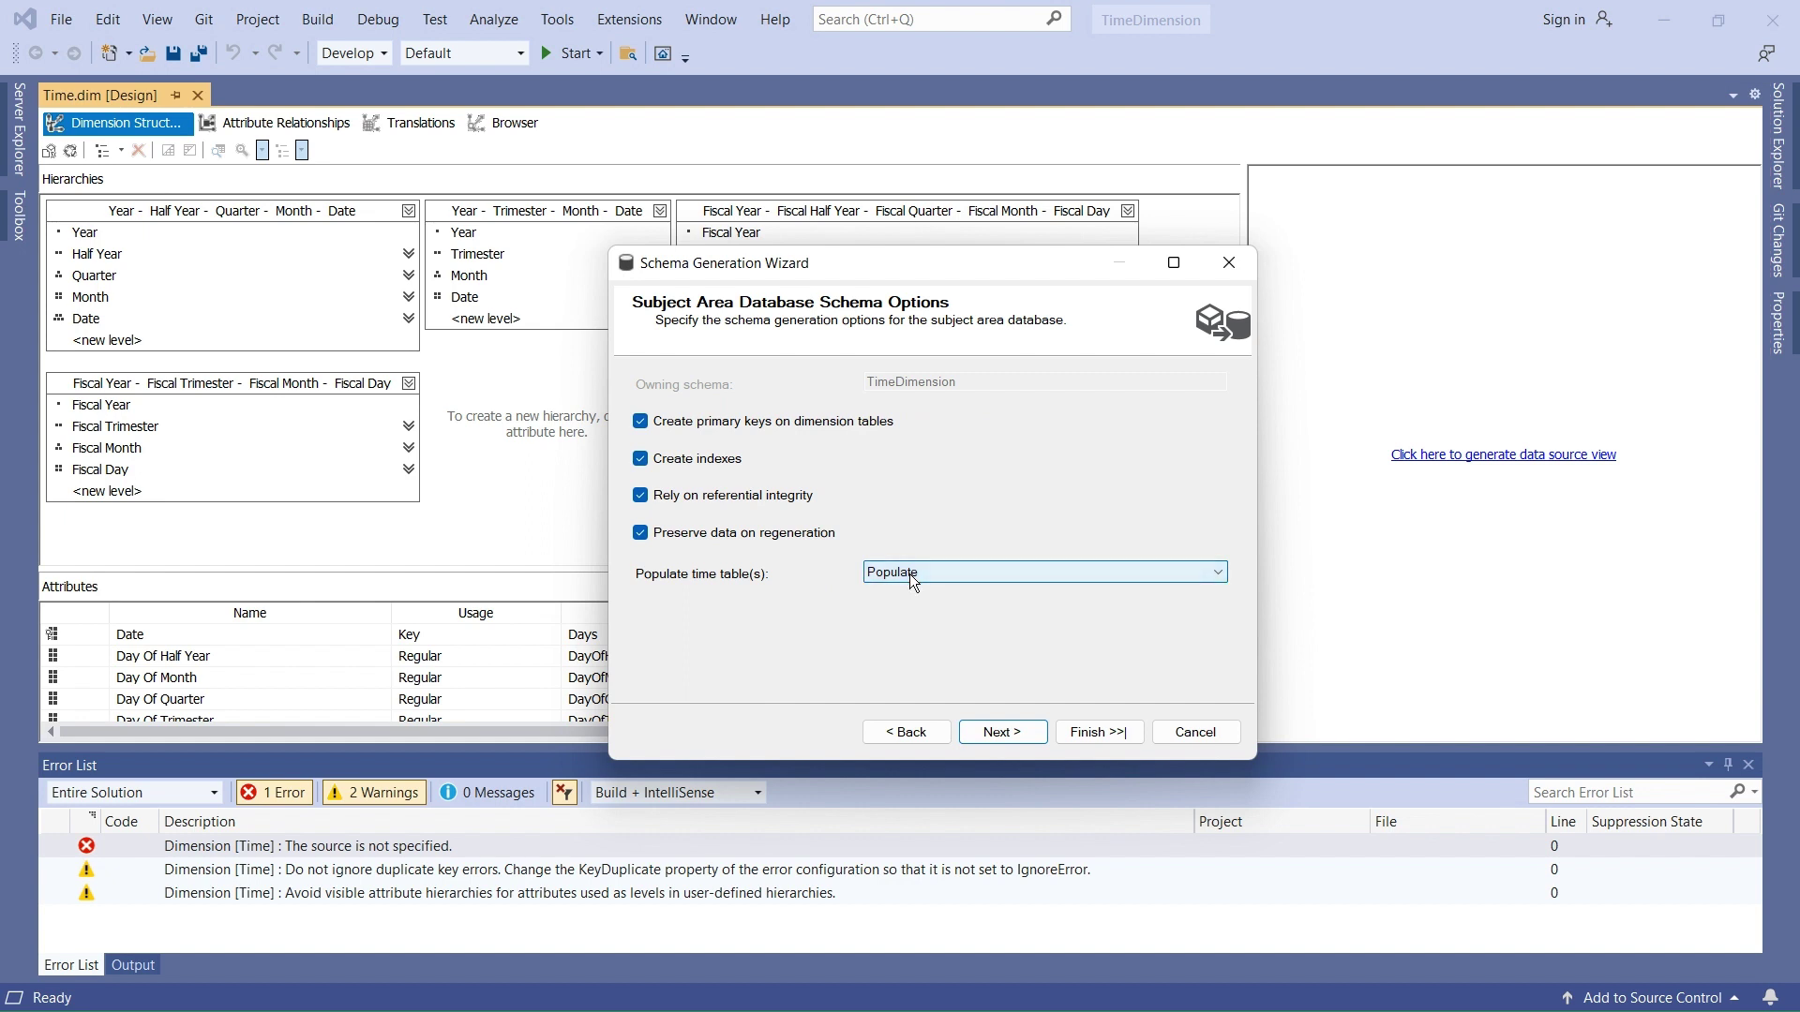
click(996, 730)
click(1010, 729)
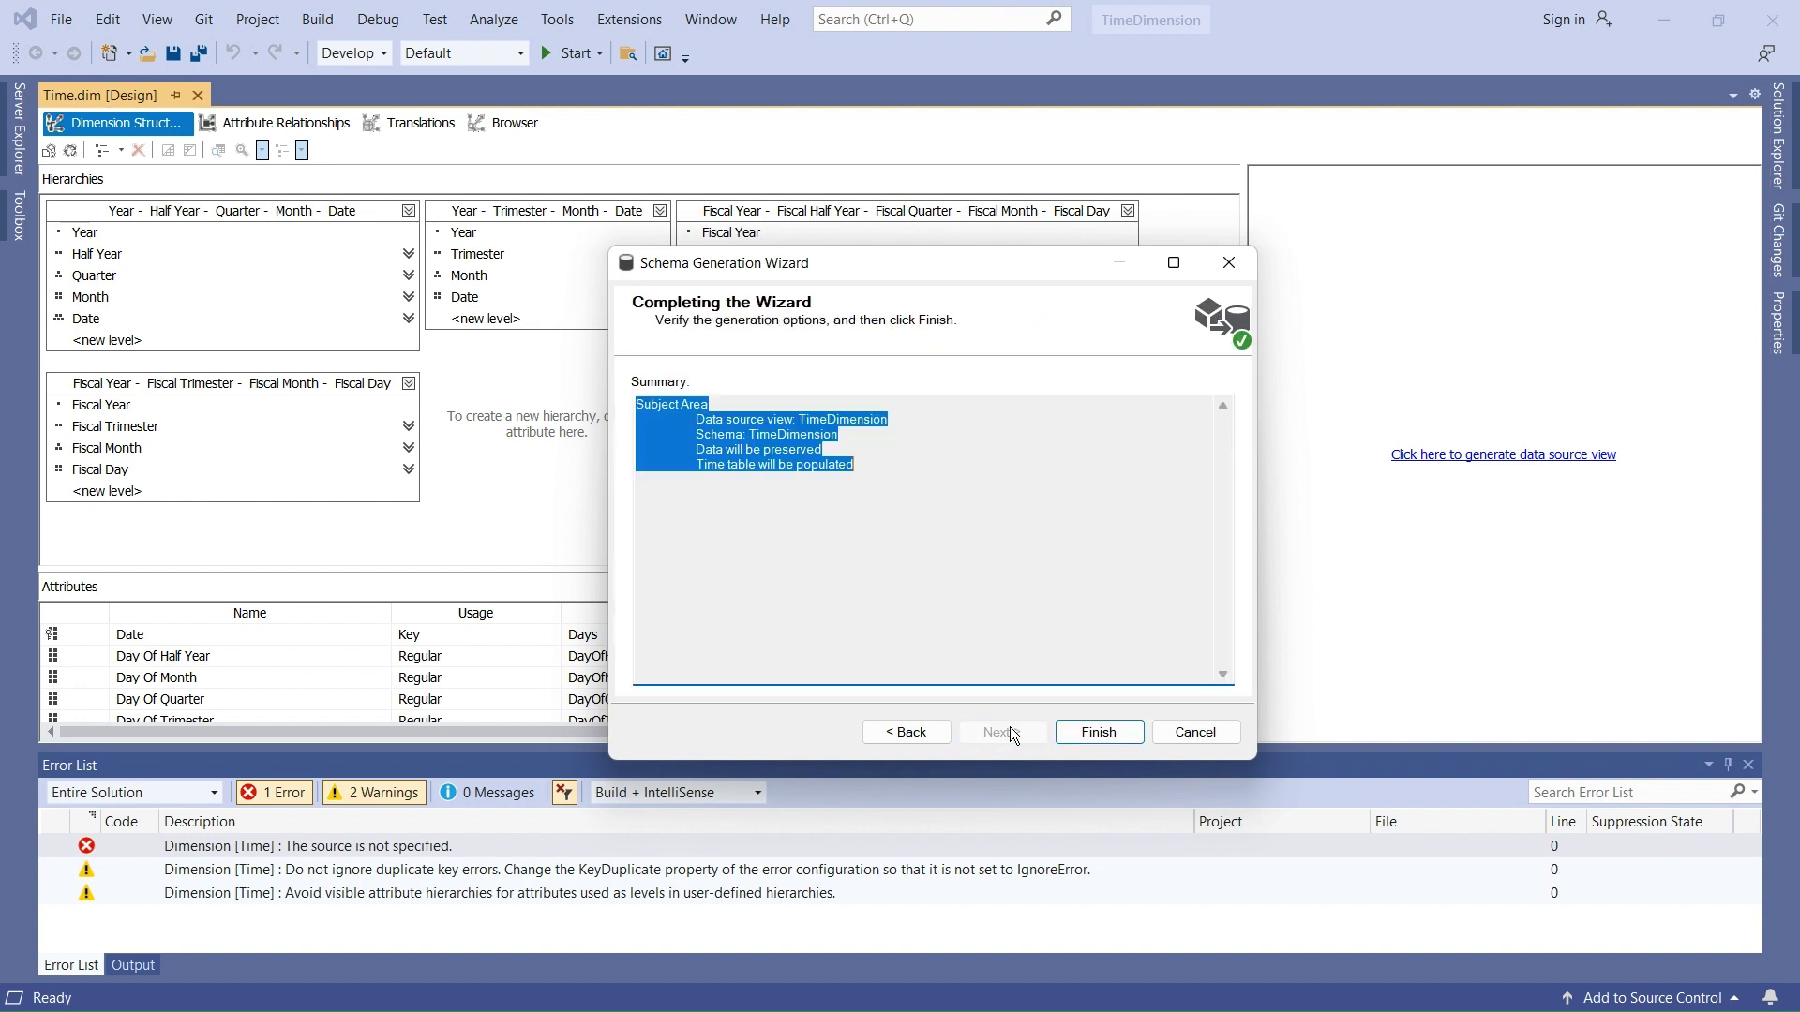
click(1098, 732)
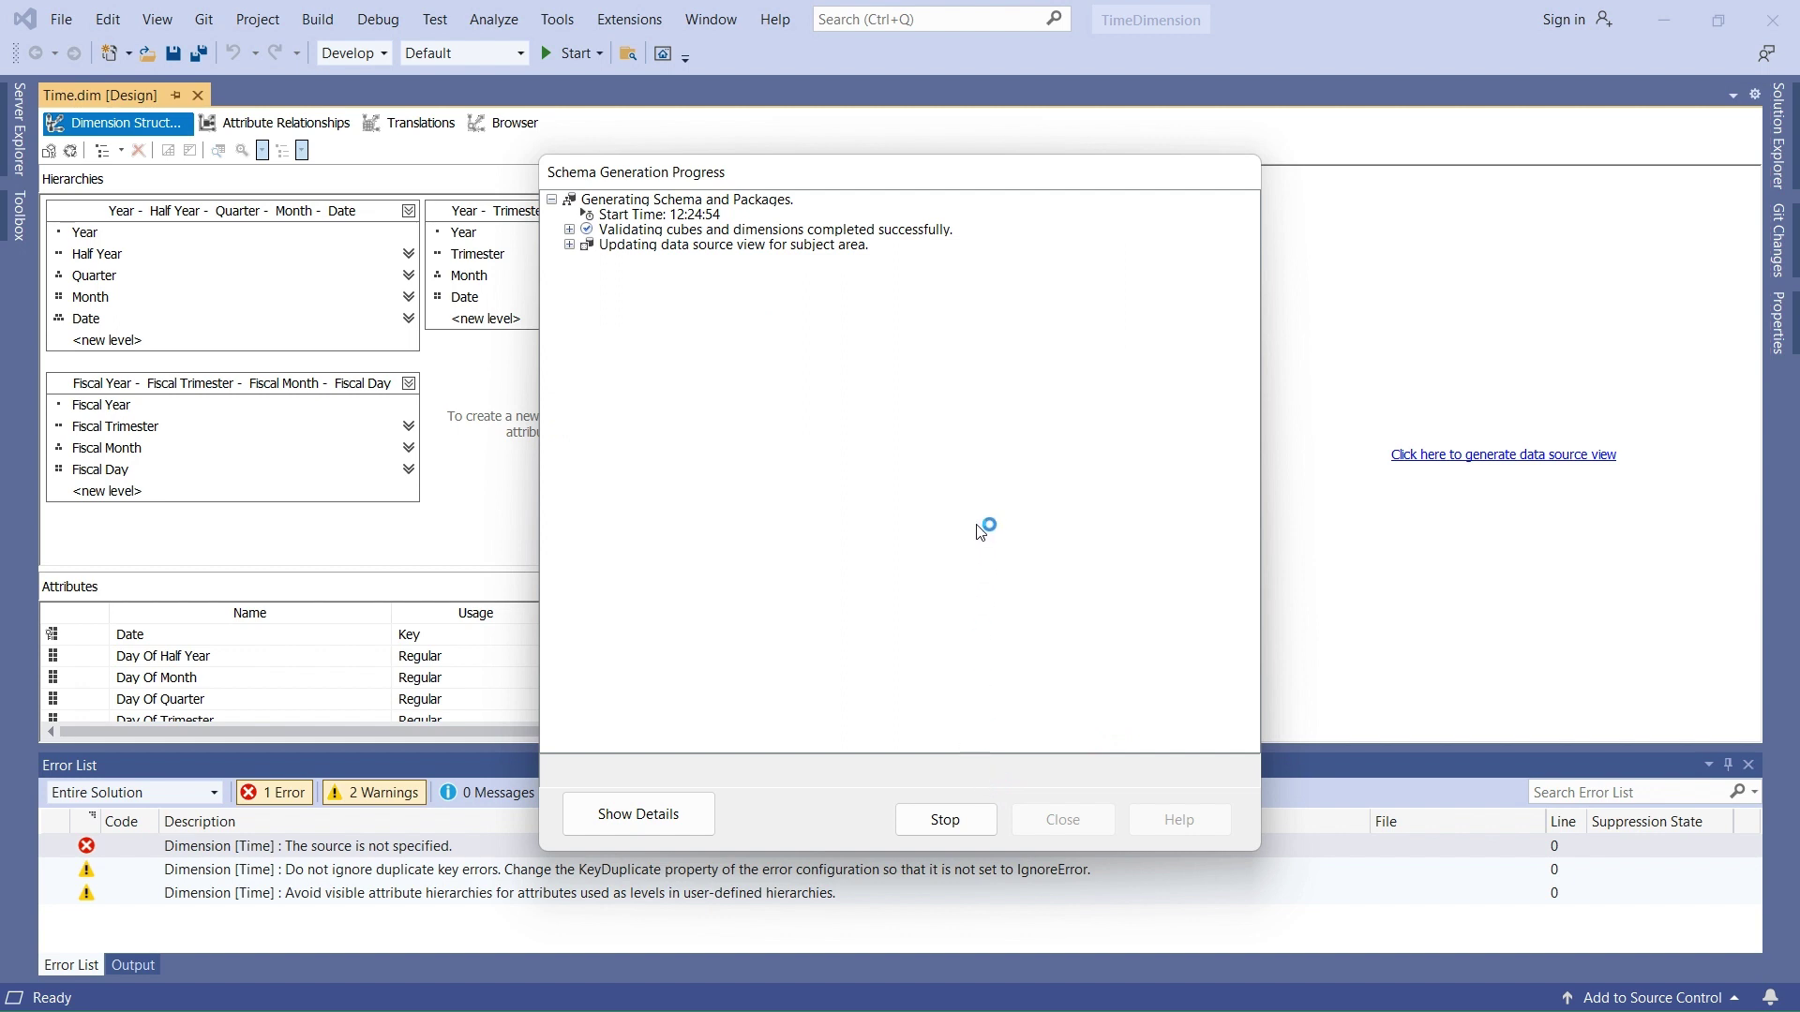
click(571, 246)
click(571, 231)
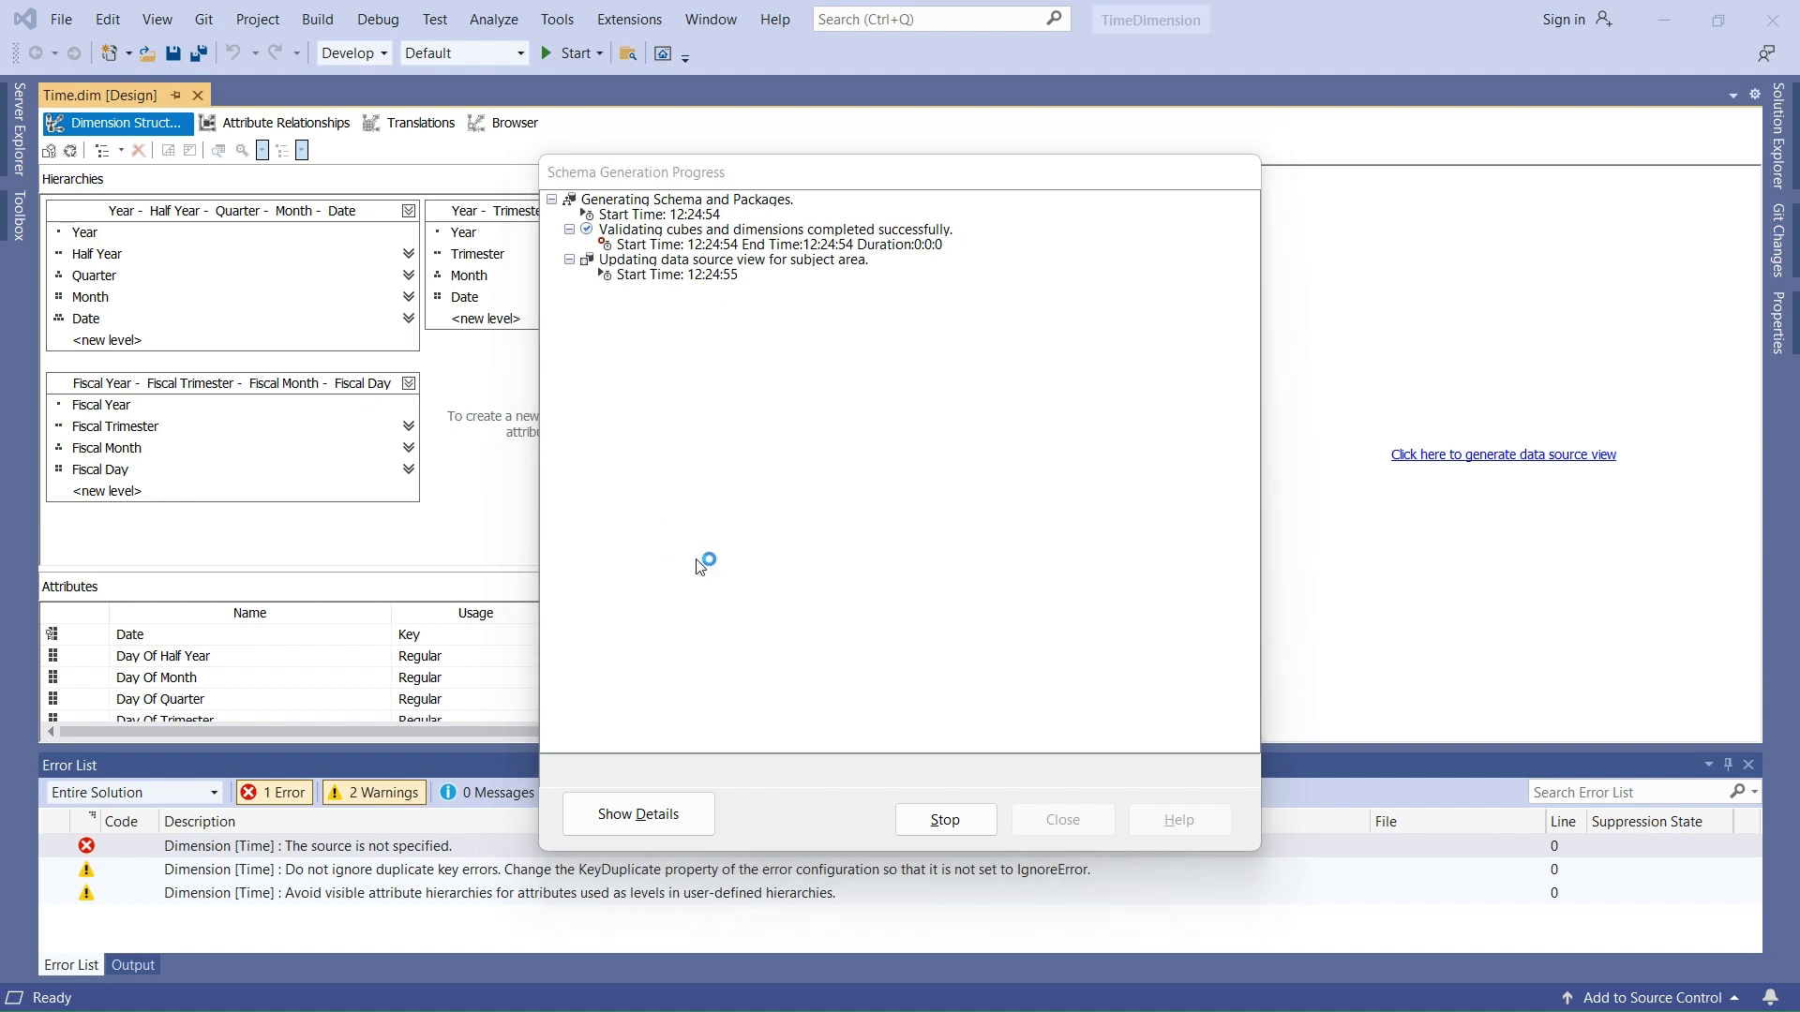
Step: Switch to SQL Server Management Studio, refresh the POC database, and check its tables for a time table
key(alt+Tab)
click(100, 322)
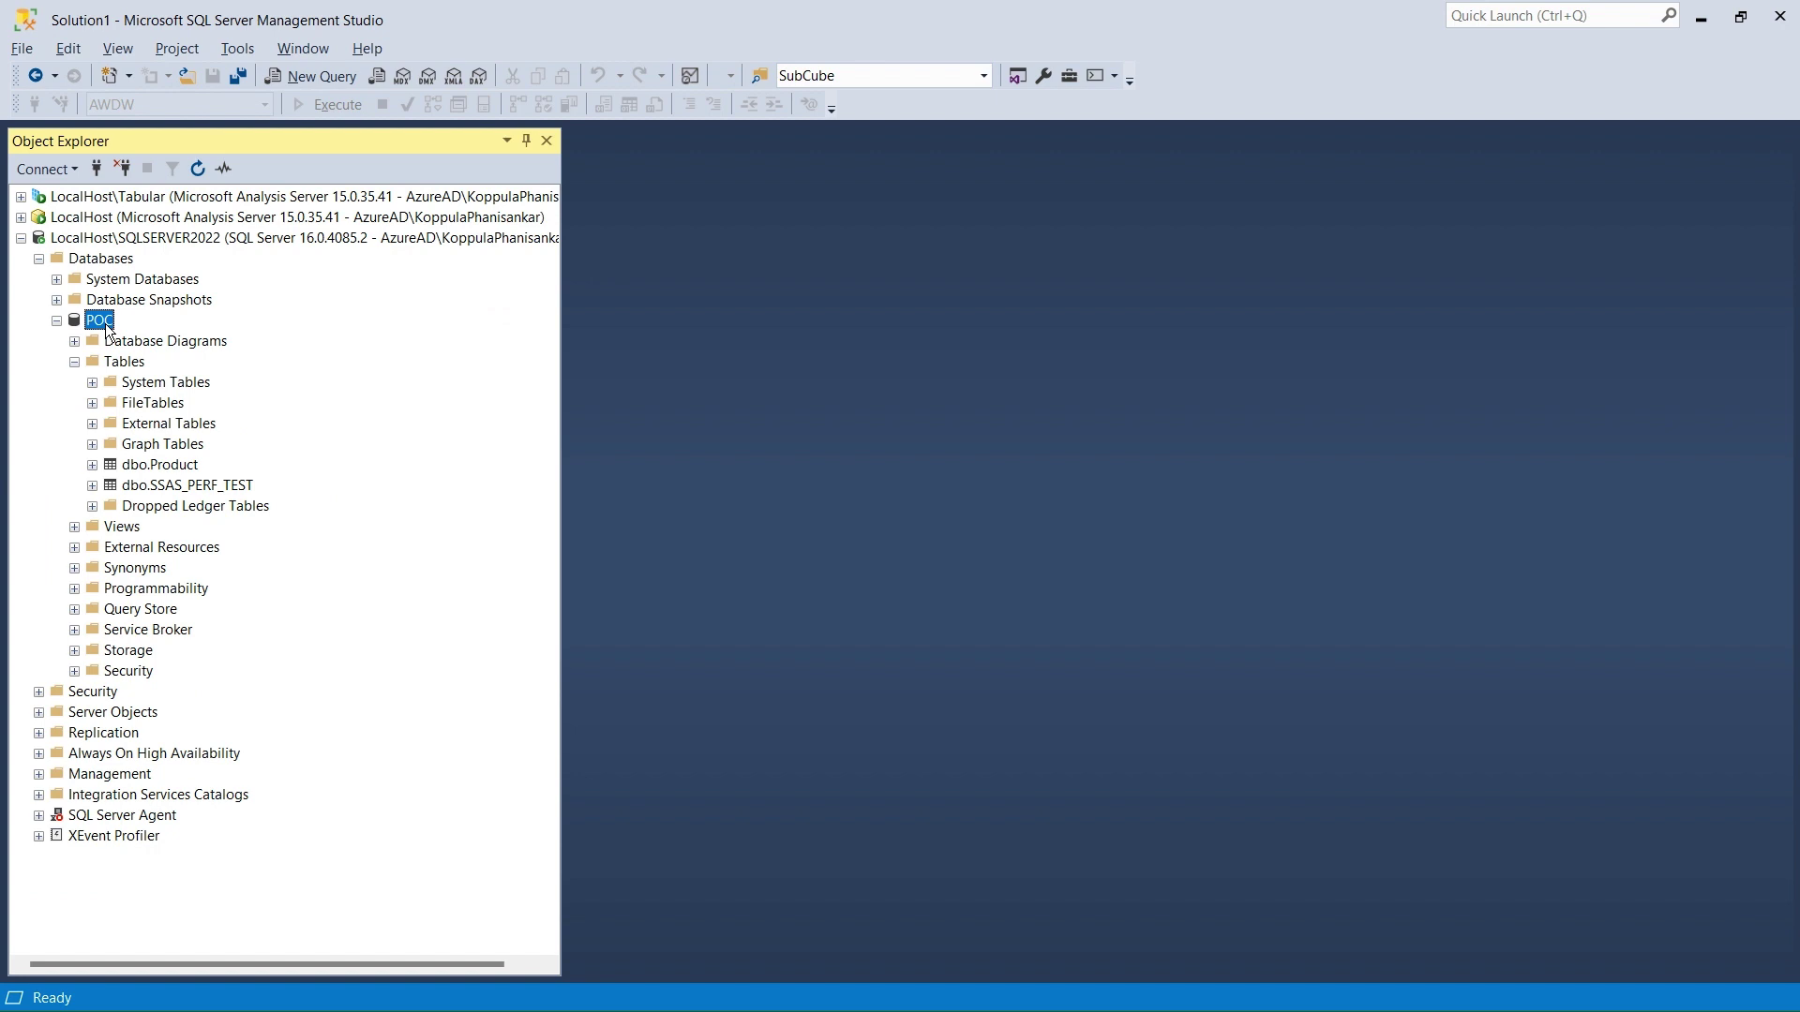
right_click(108, 328)
click(183, 647)
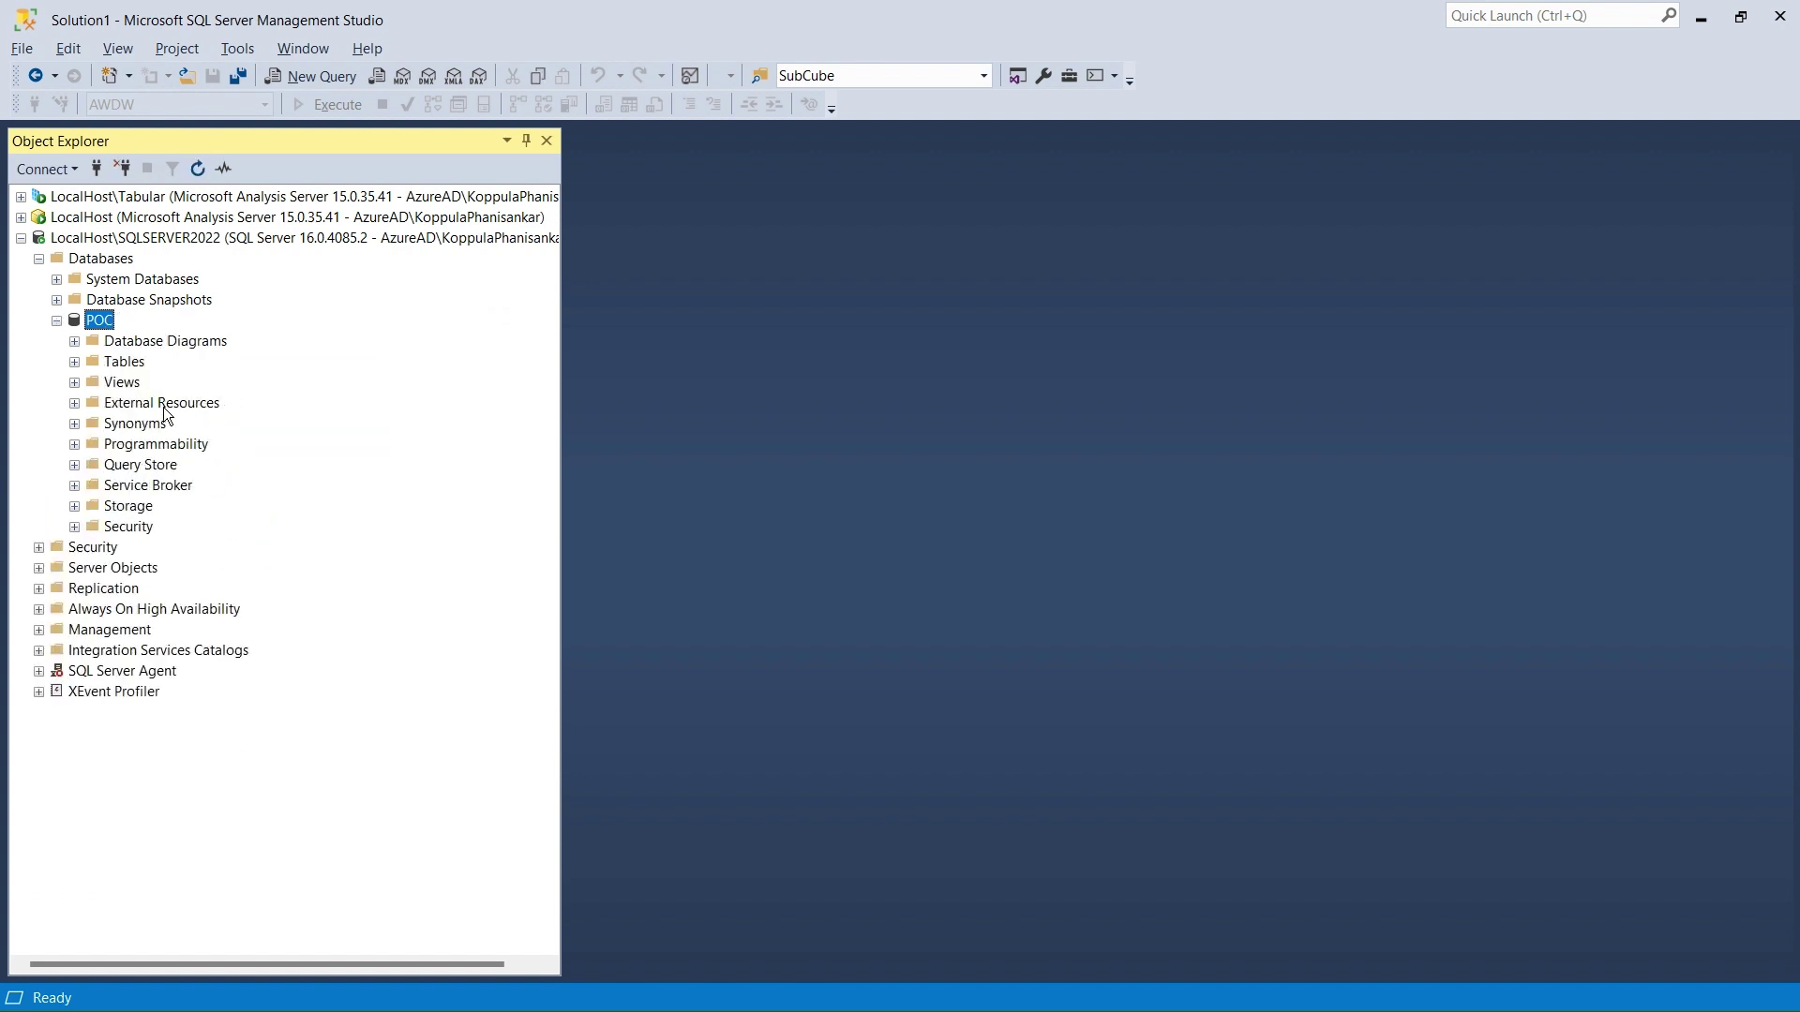
click(75, 361)
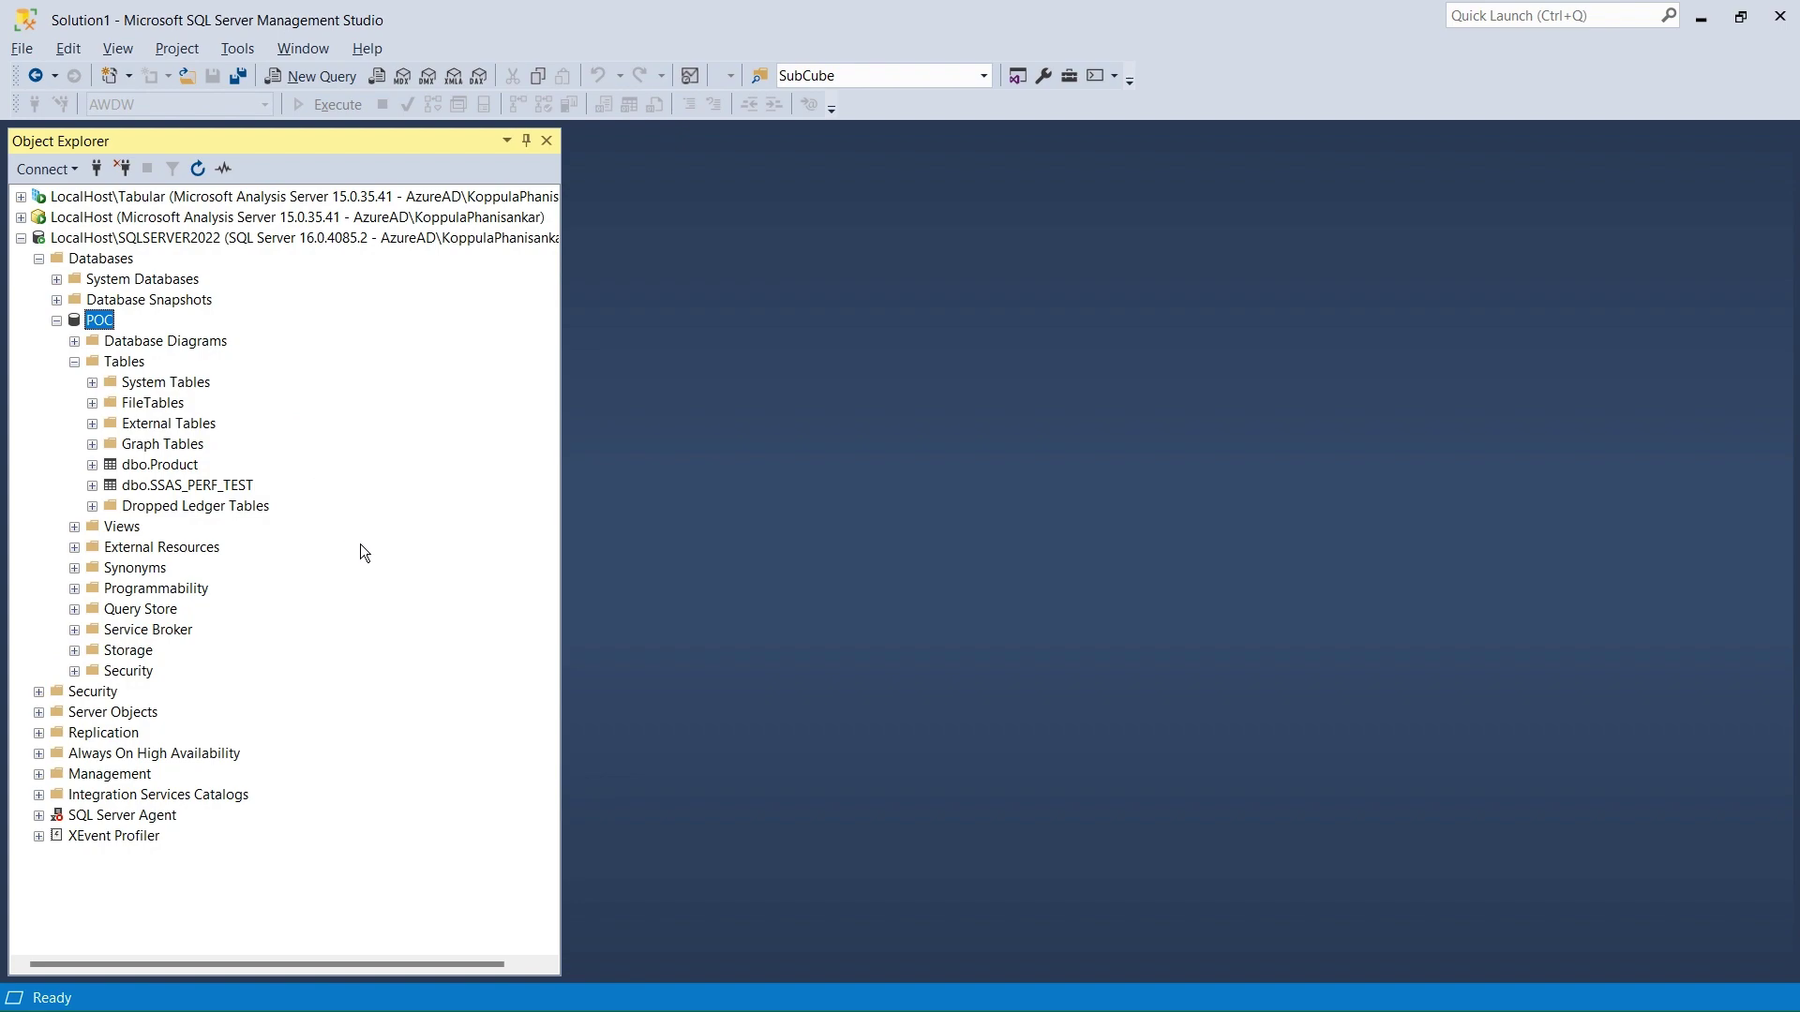
Step: Refresh the POC database again, expand its tables, and select the top 1000 rows of dbo.Time
key(alt+Tab)
right_click(100, 321)
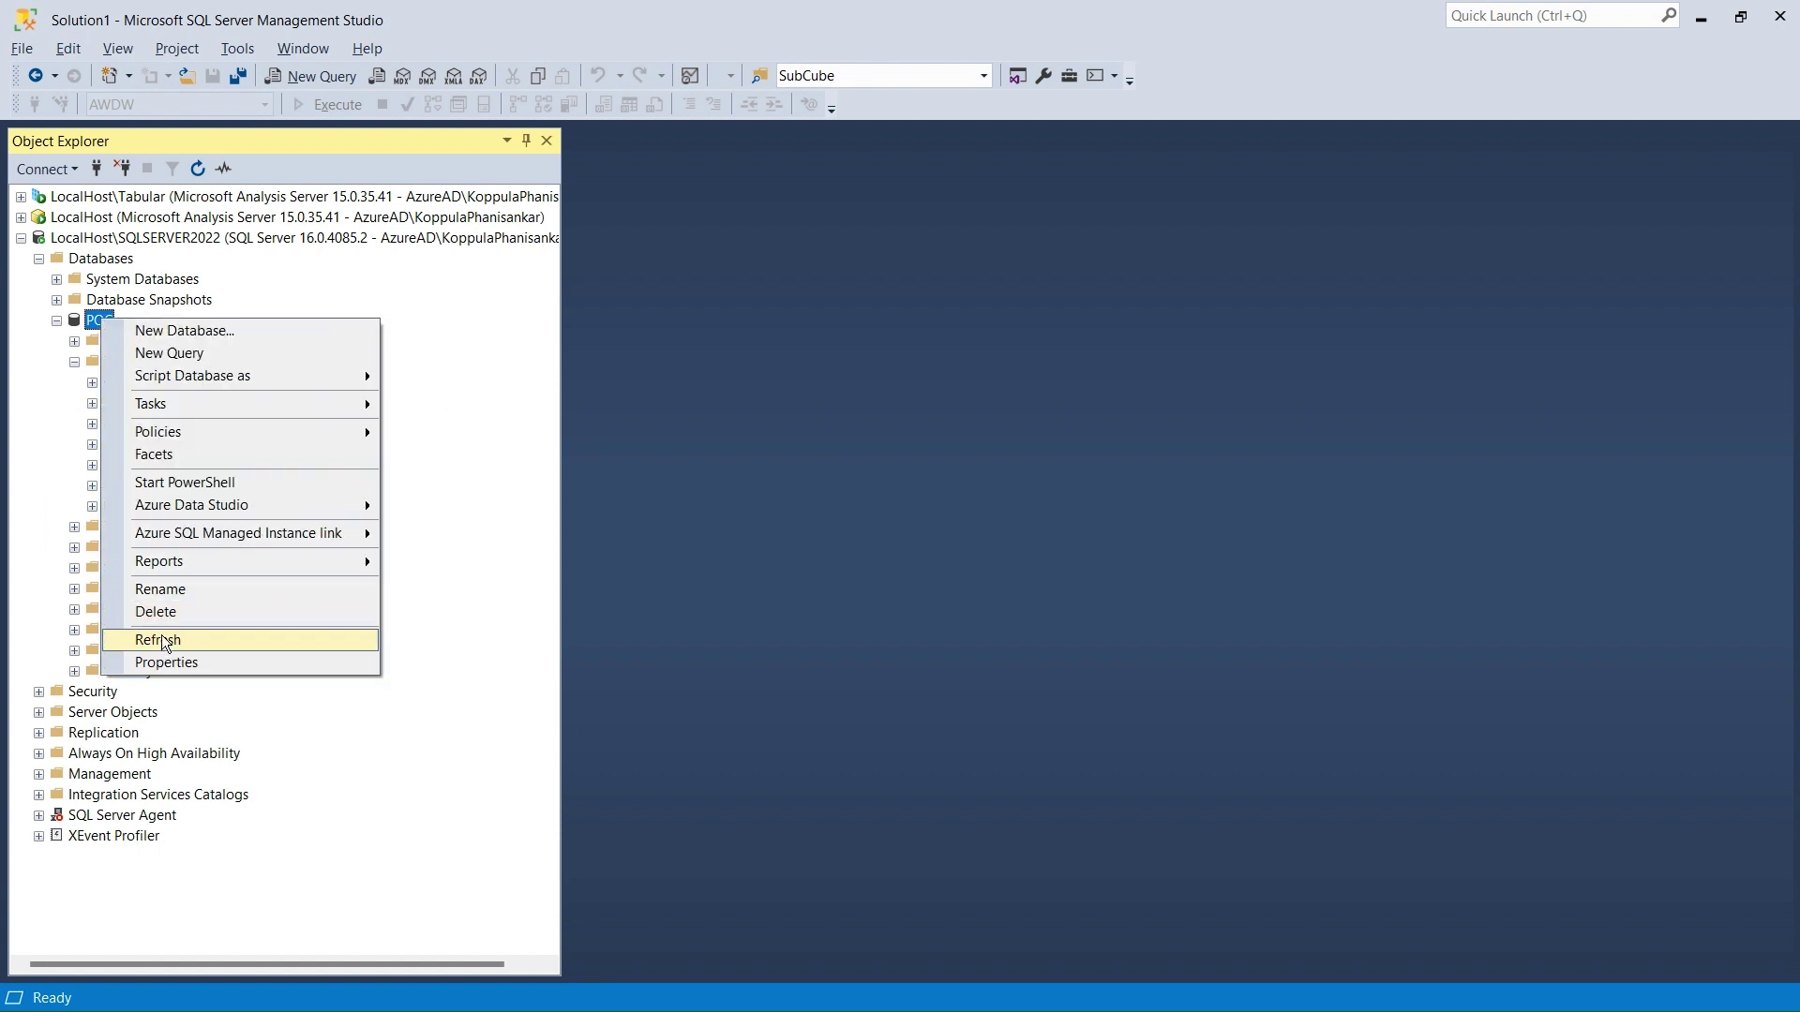
click(174, 630)
click(75, 363)
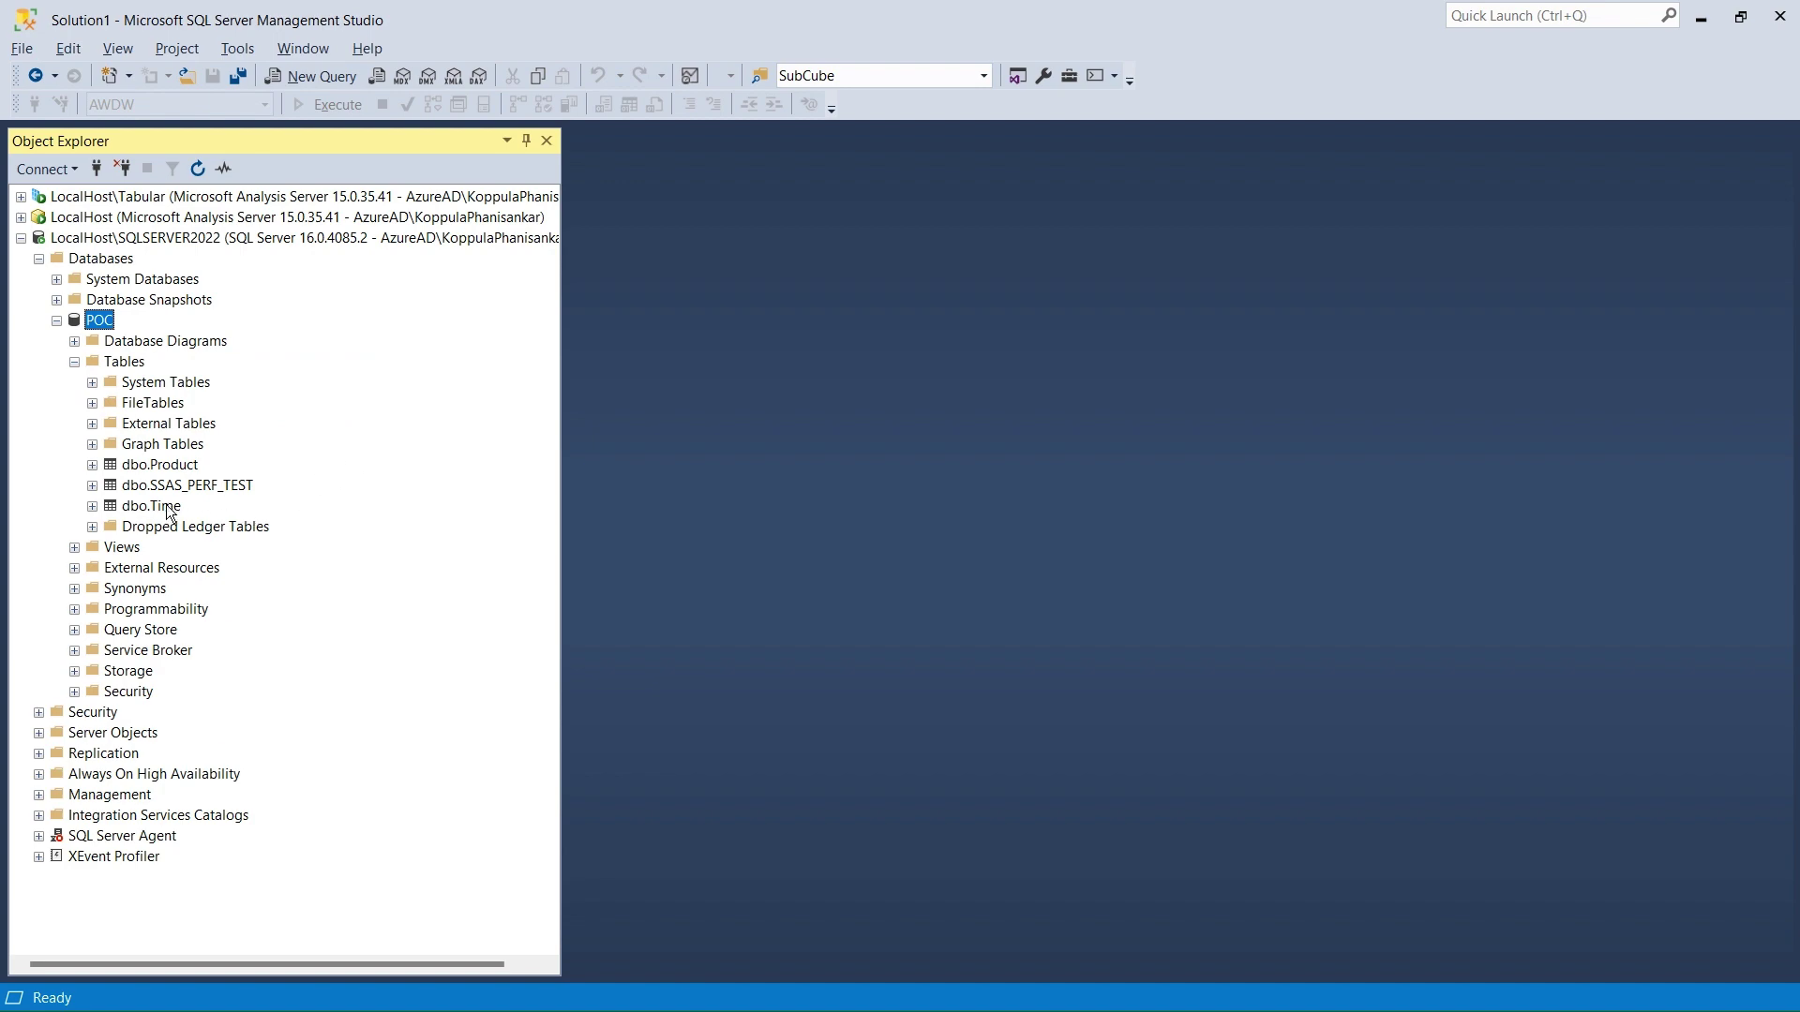
click(164, 507)
right_click(164, 509)
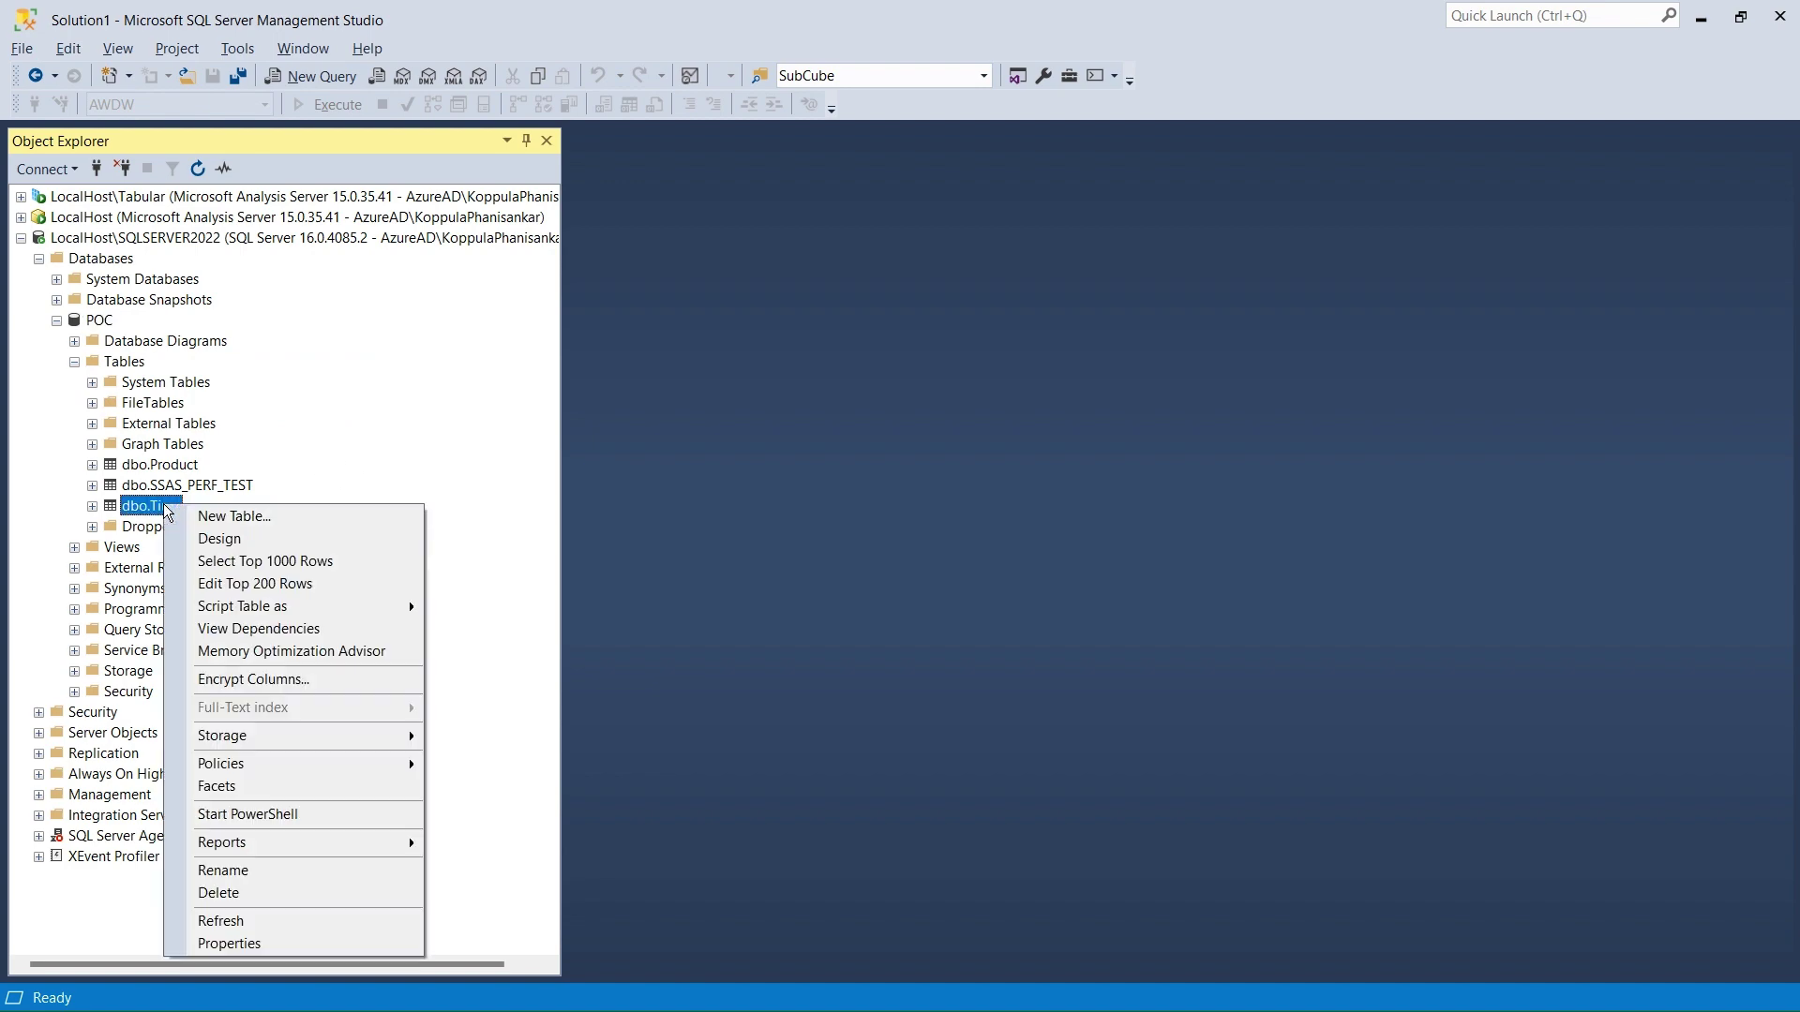
click(309, 562)
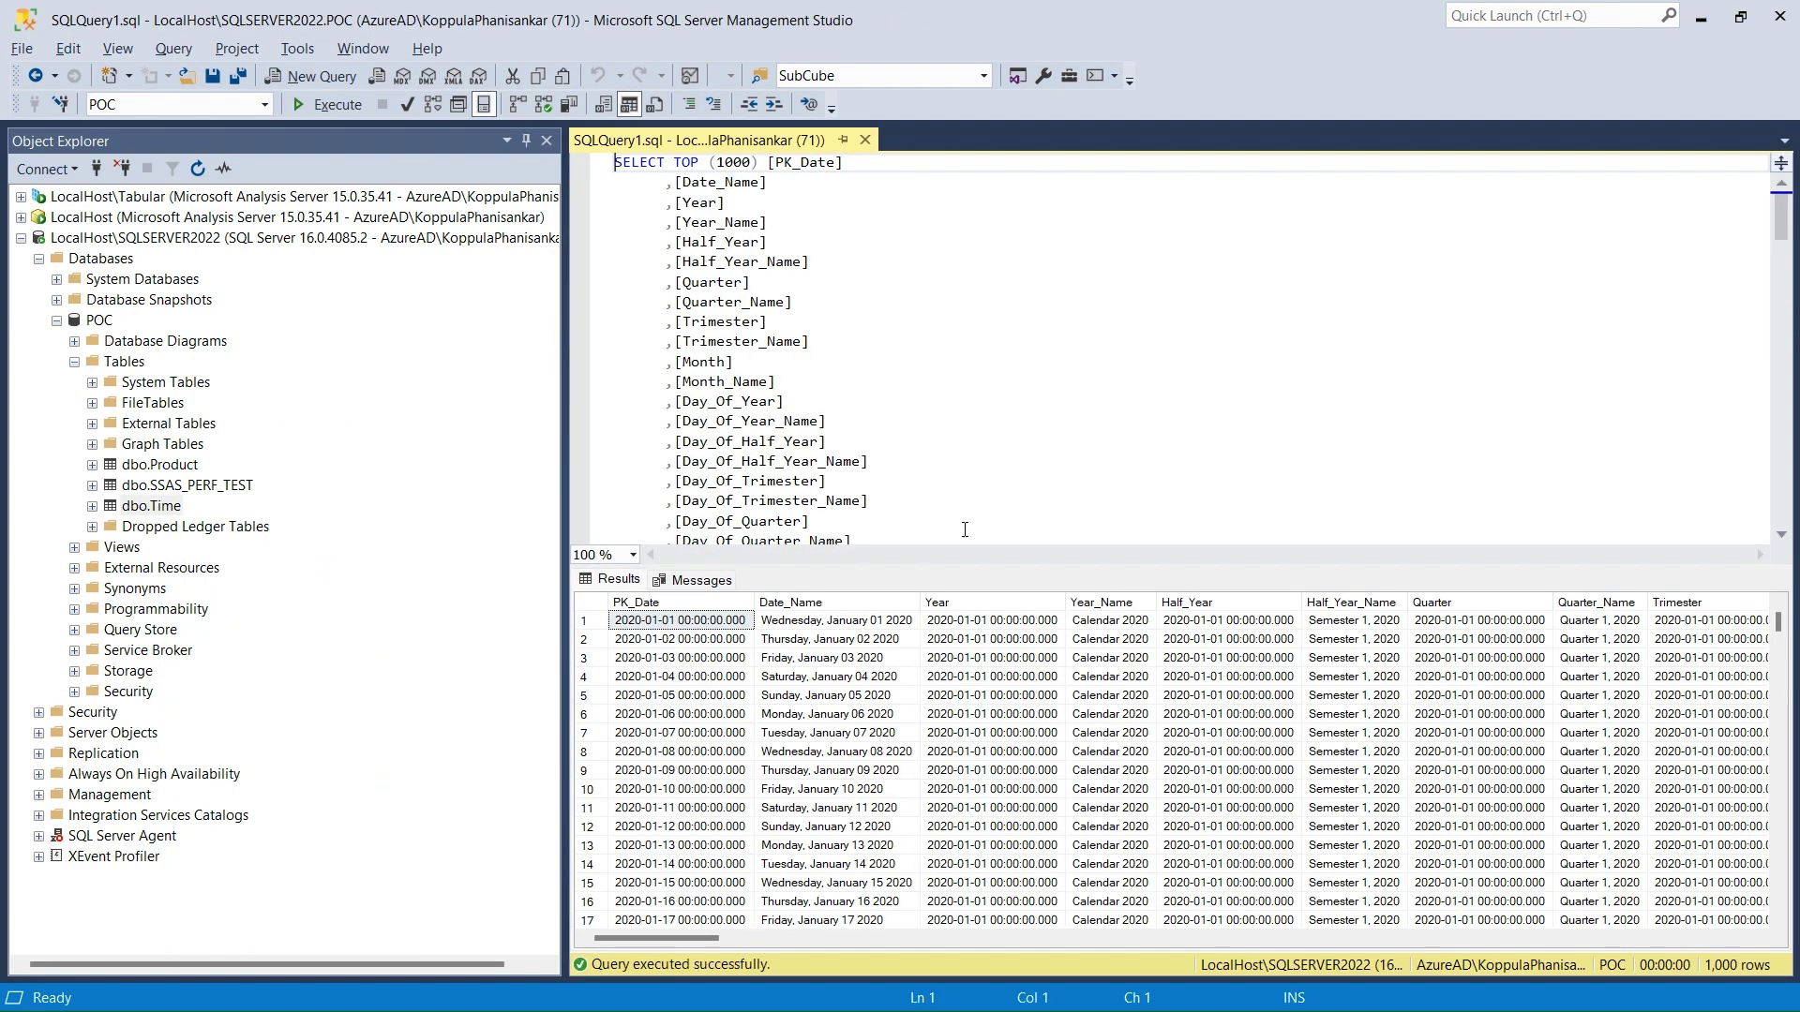
Step: Examine the dbo.Time query results across to the last fiscal column, and return to Visual Studio to check the schema generation progress
click(1003, 733)
key(Right)
key(Right)
key(Right)
key(Right)
key(Right)
key(Right)
key(Right)
key(Right)
key(Right)
key(Right)
key(Right)
key(Right)
key(Right)
key(Right)
key(Right)
key(Right)
key(Right)
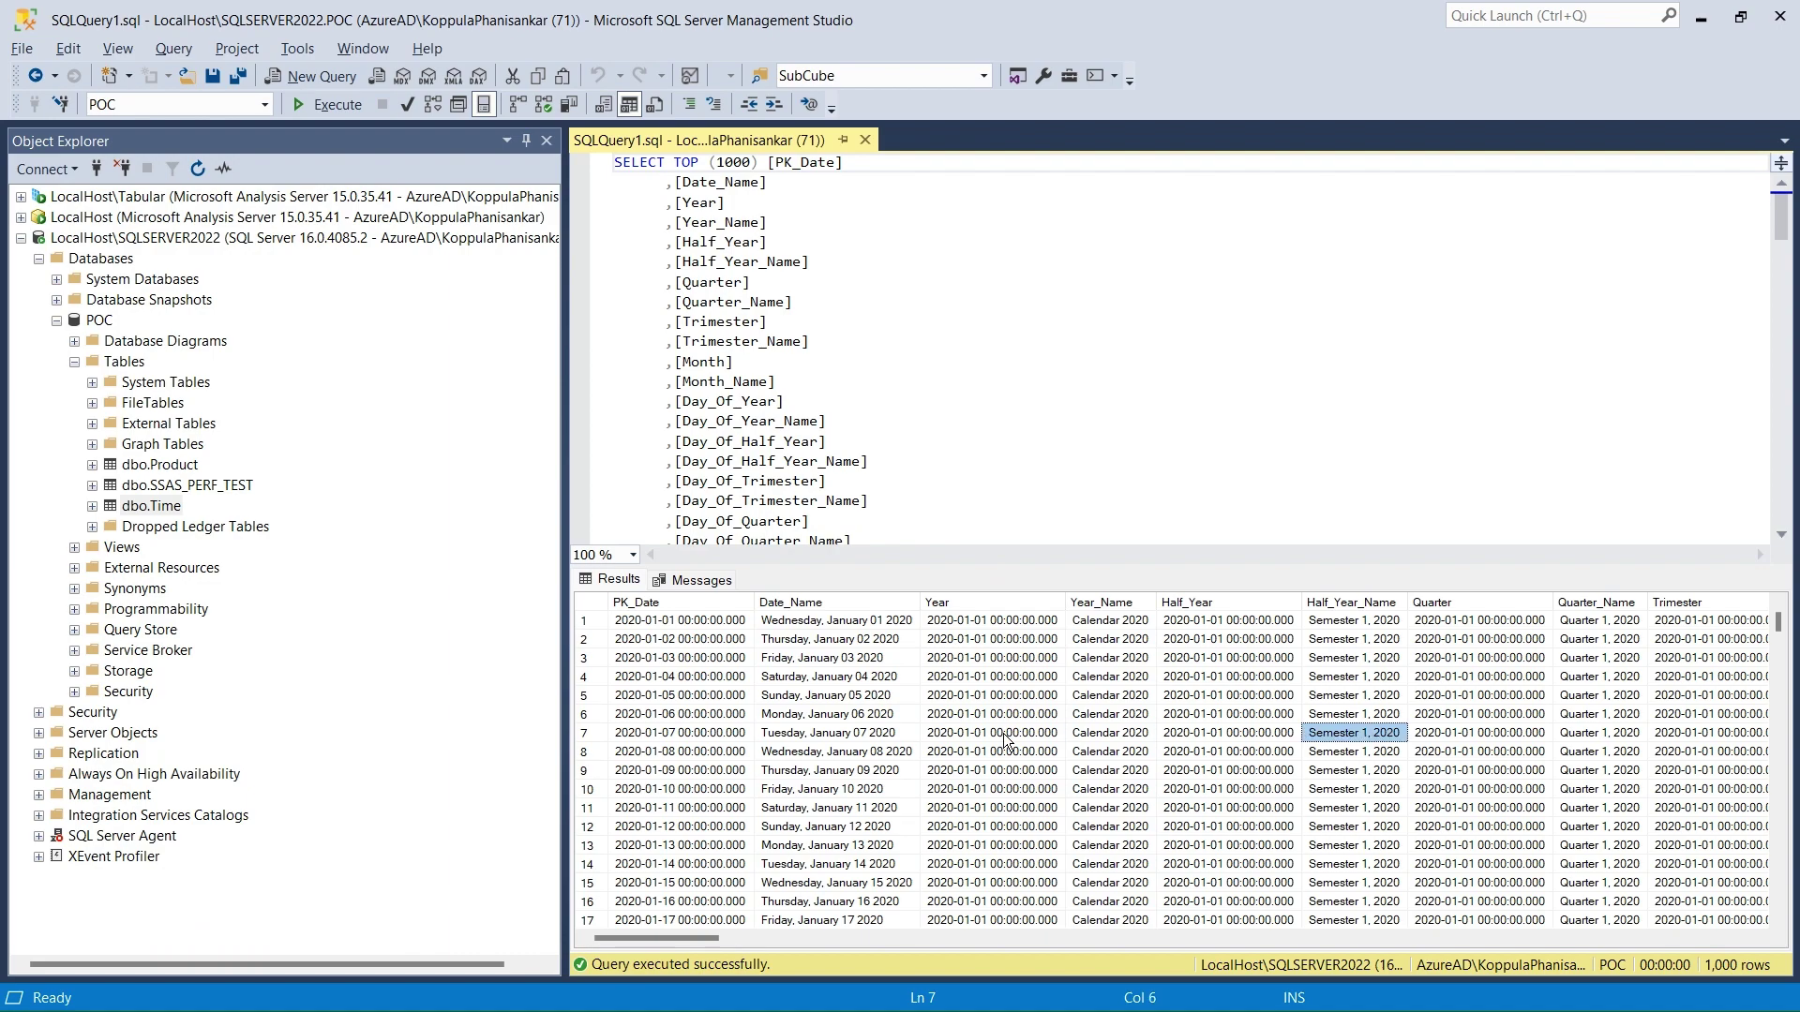
key(Right)
key(Right)
key(Right)
key(Right)
key(Right)
key(Right)
key(Right)
key(Right)
key(Right)
key(Right)
key(Right)
key(Right)
key(Right)
key(Right)
key(Right)
key(Right)
key(Right)
key(Right)
key(Right)
key(Right)
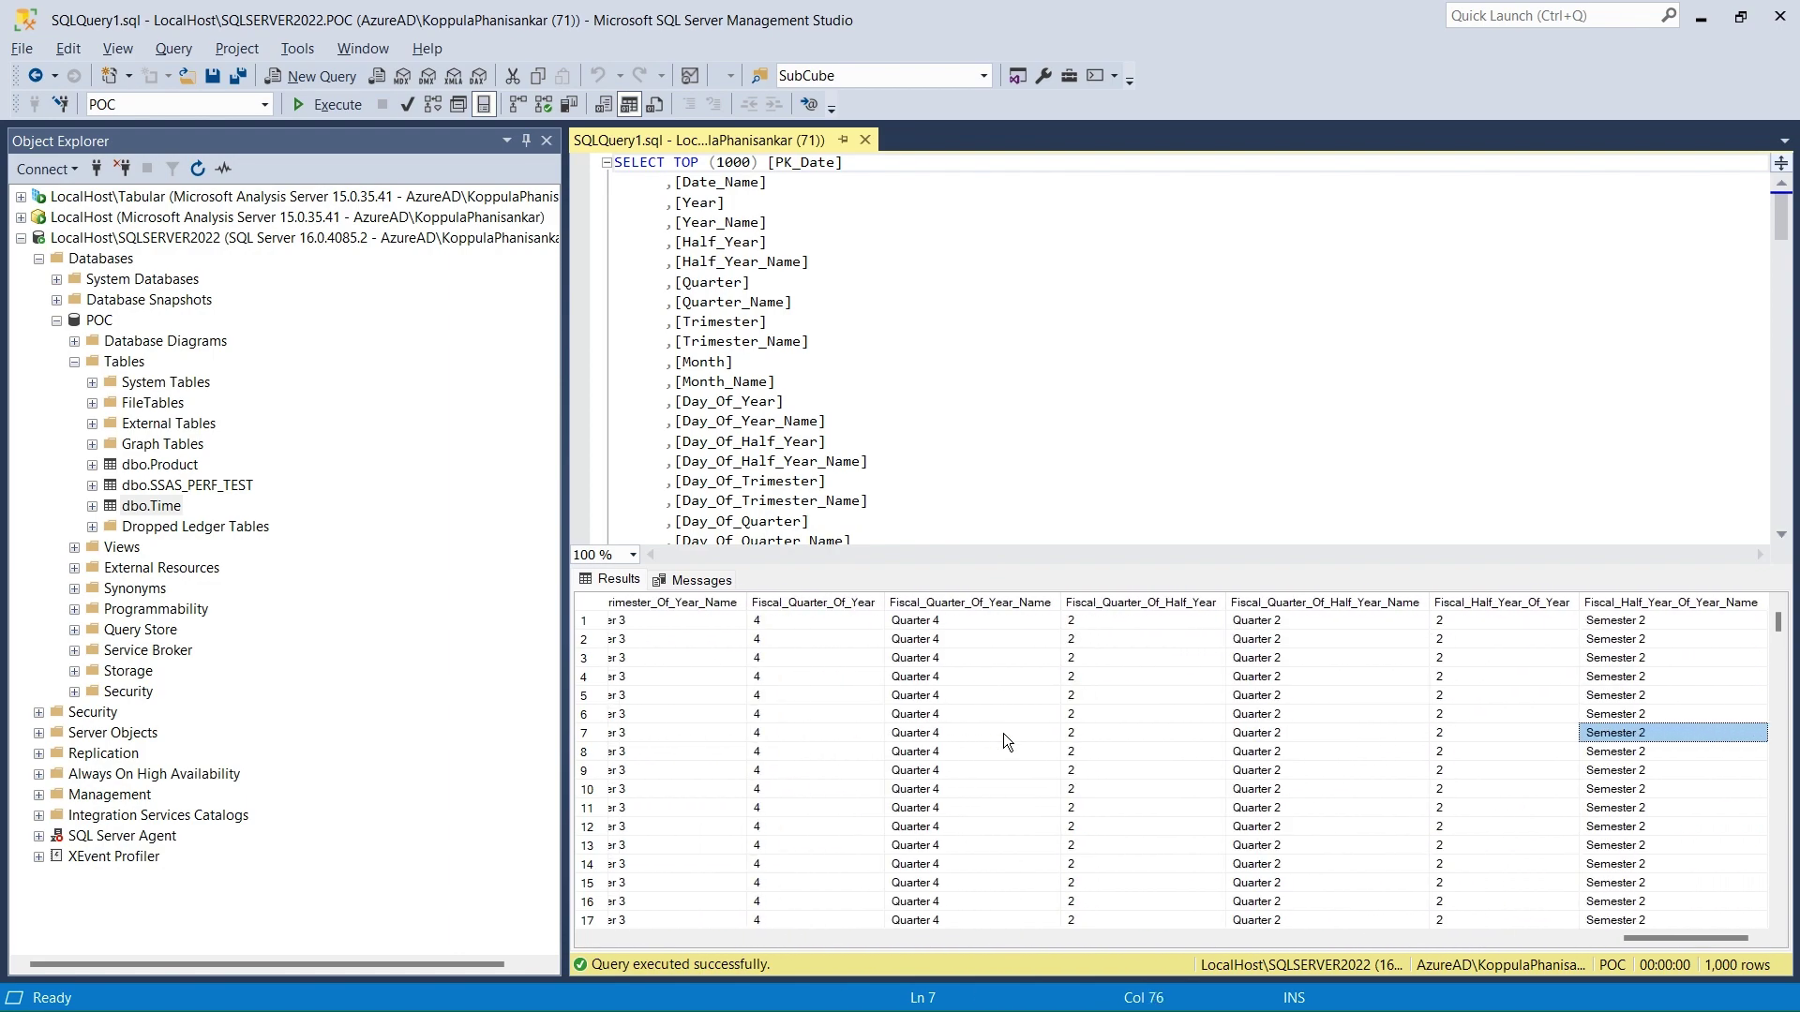
key(alt+Tab)
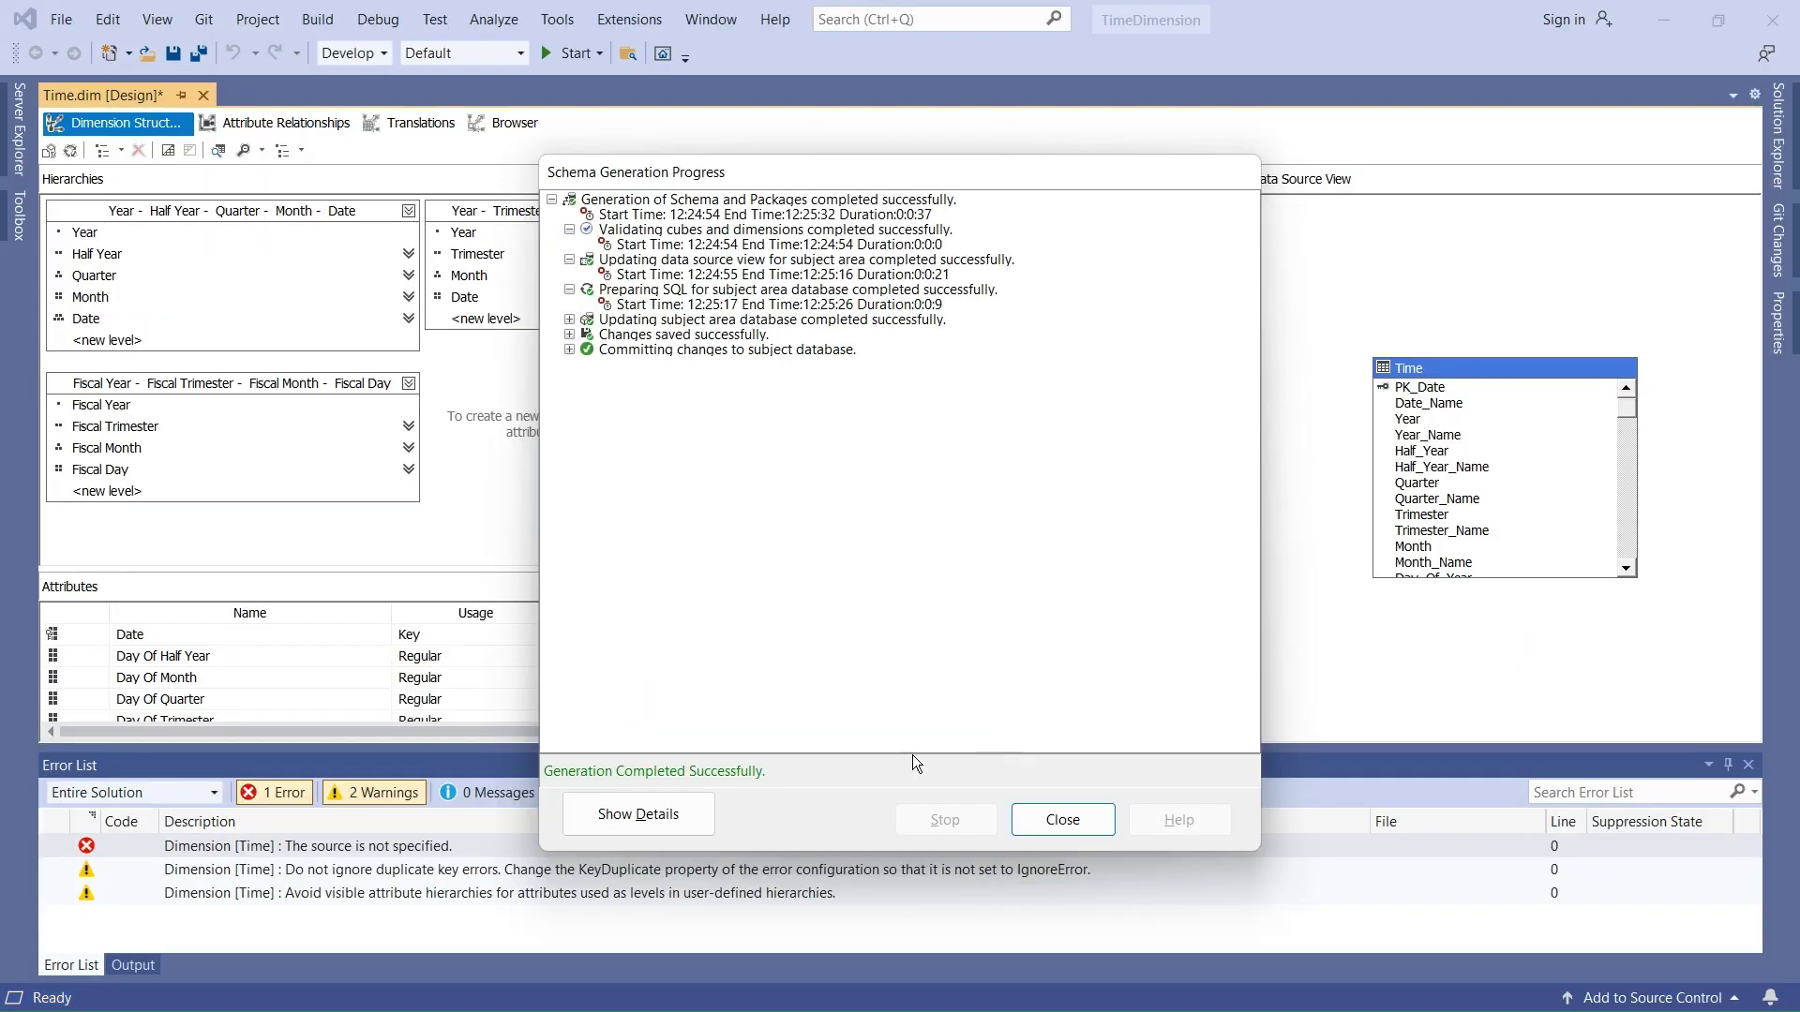